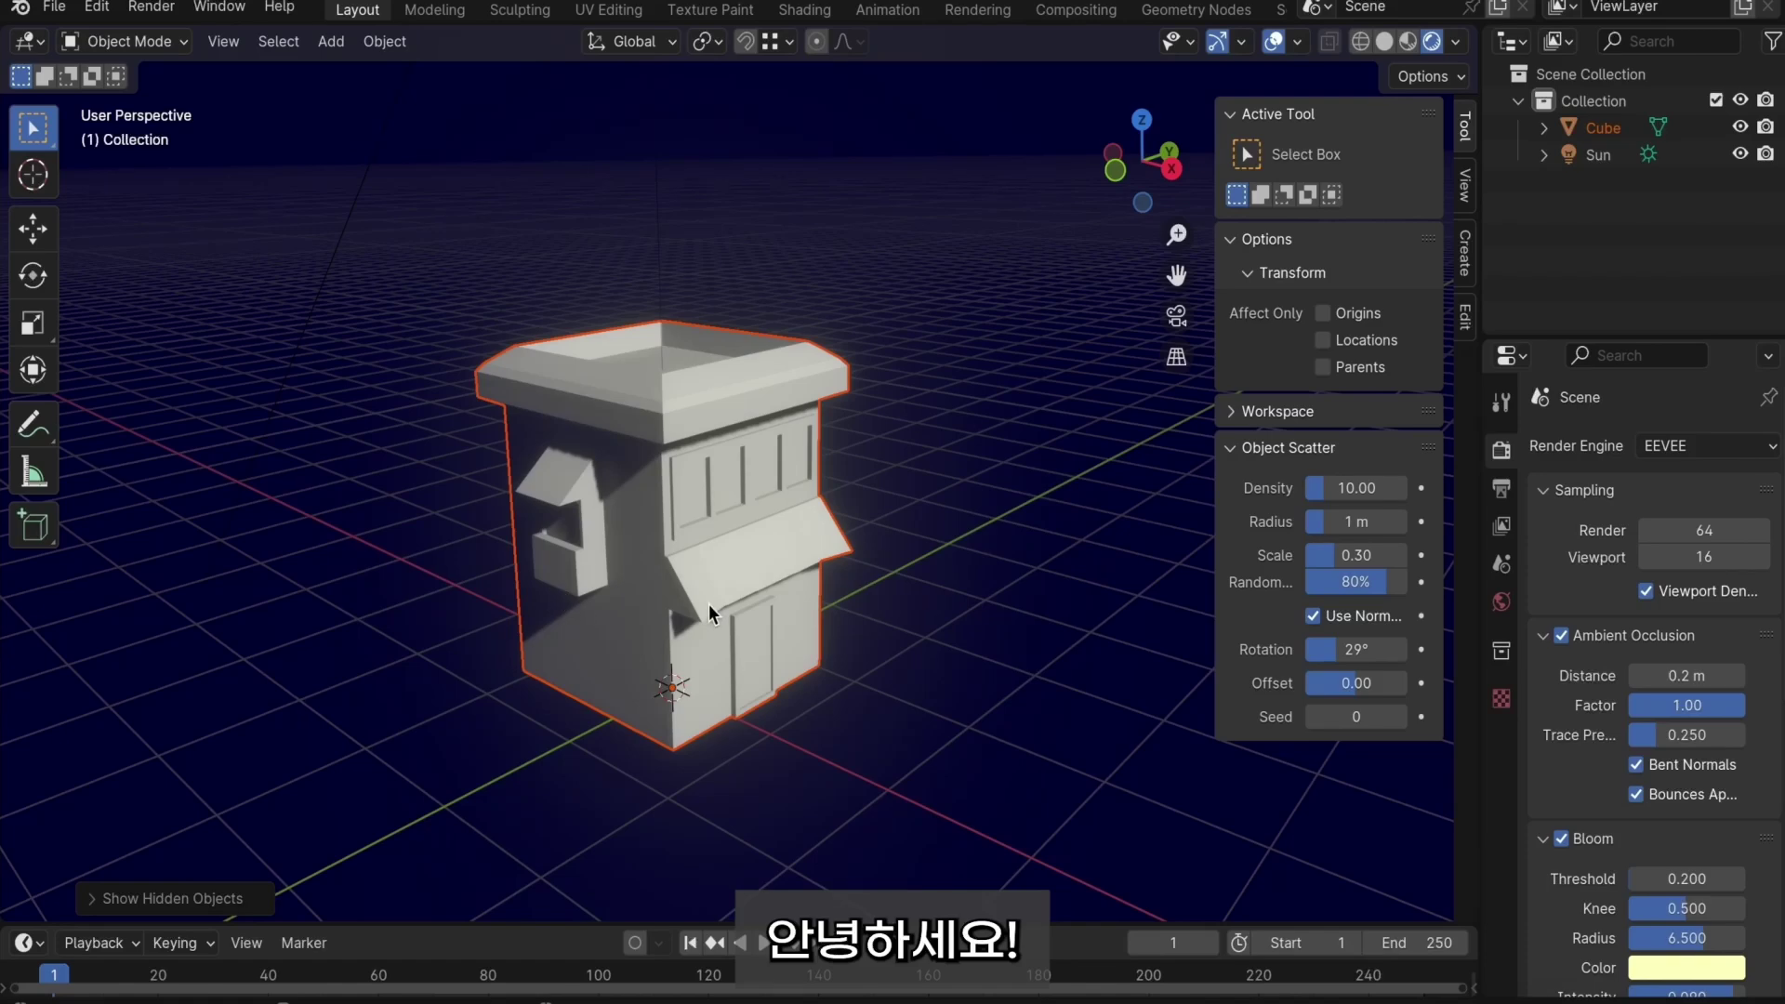
- Orbit around the building, then drag Cork Natural onto it as a fill layer
{"action": "middle_click_drag", "start_coordinate": [709, 613], "coordinate": [729, 558], "text": "shift"}
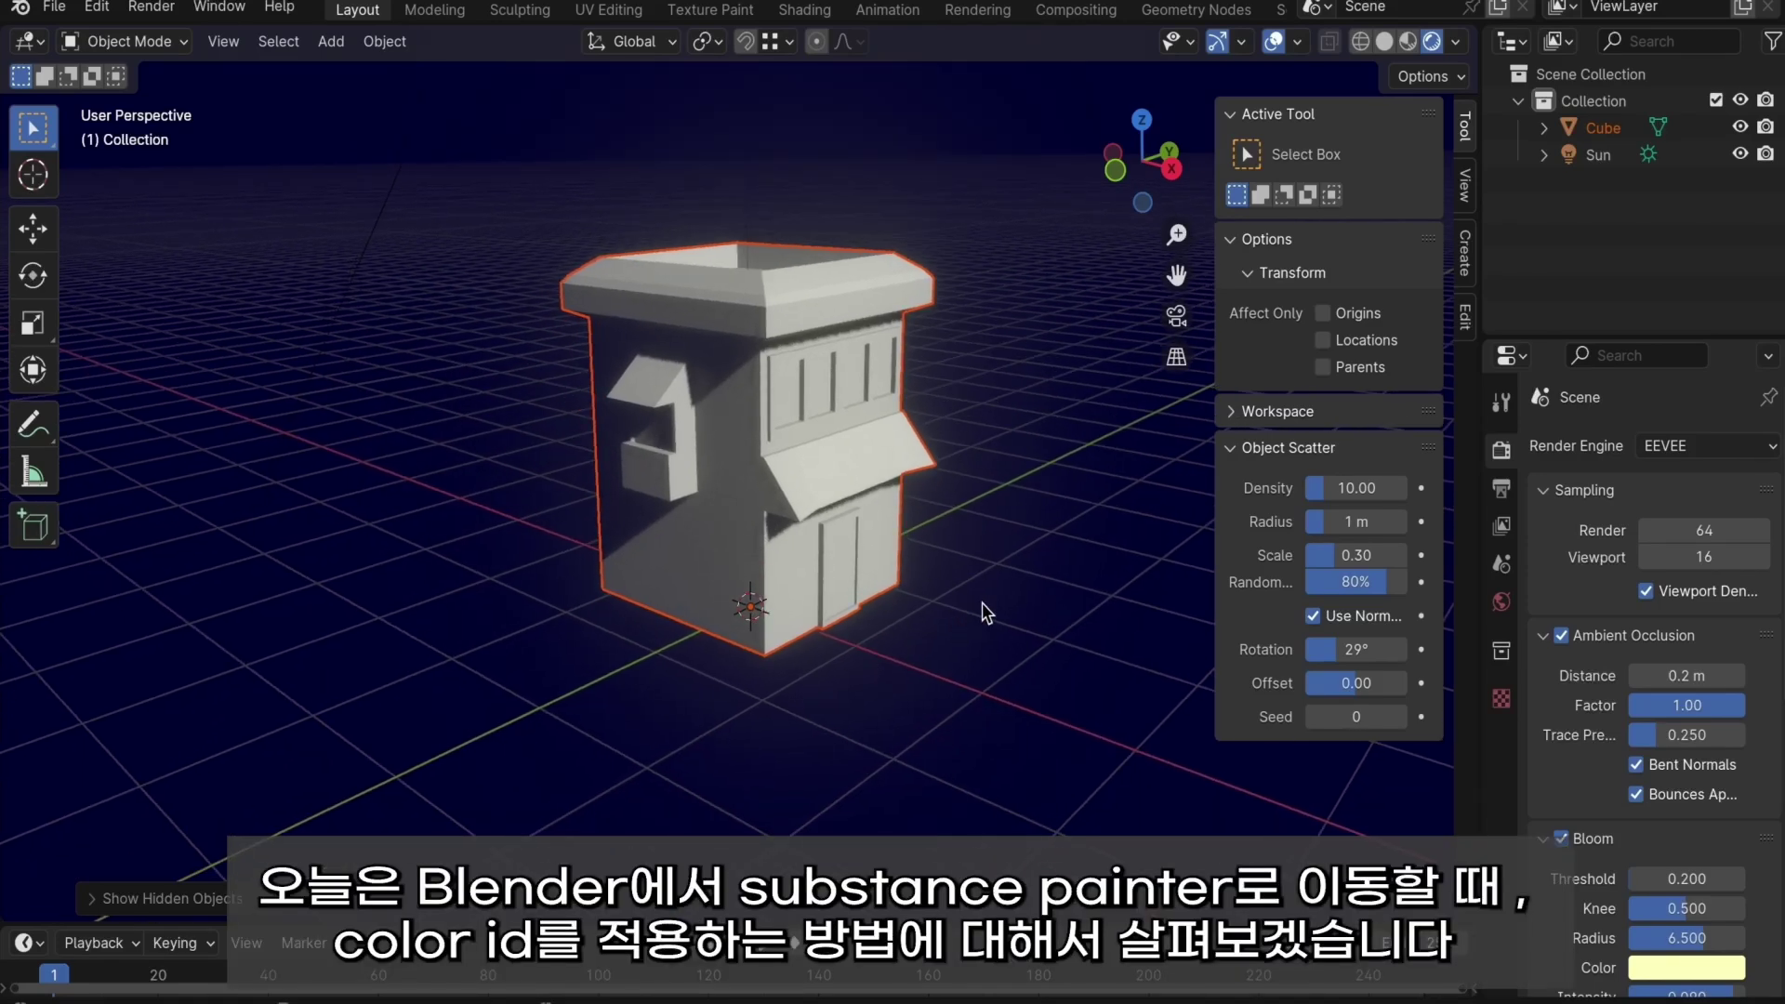
{"action": "middle_click_drag", "start_coordinate": [989, 632], "coordinate": [944, 626]}
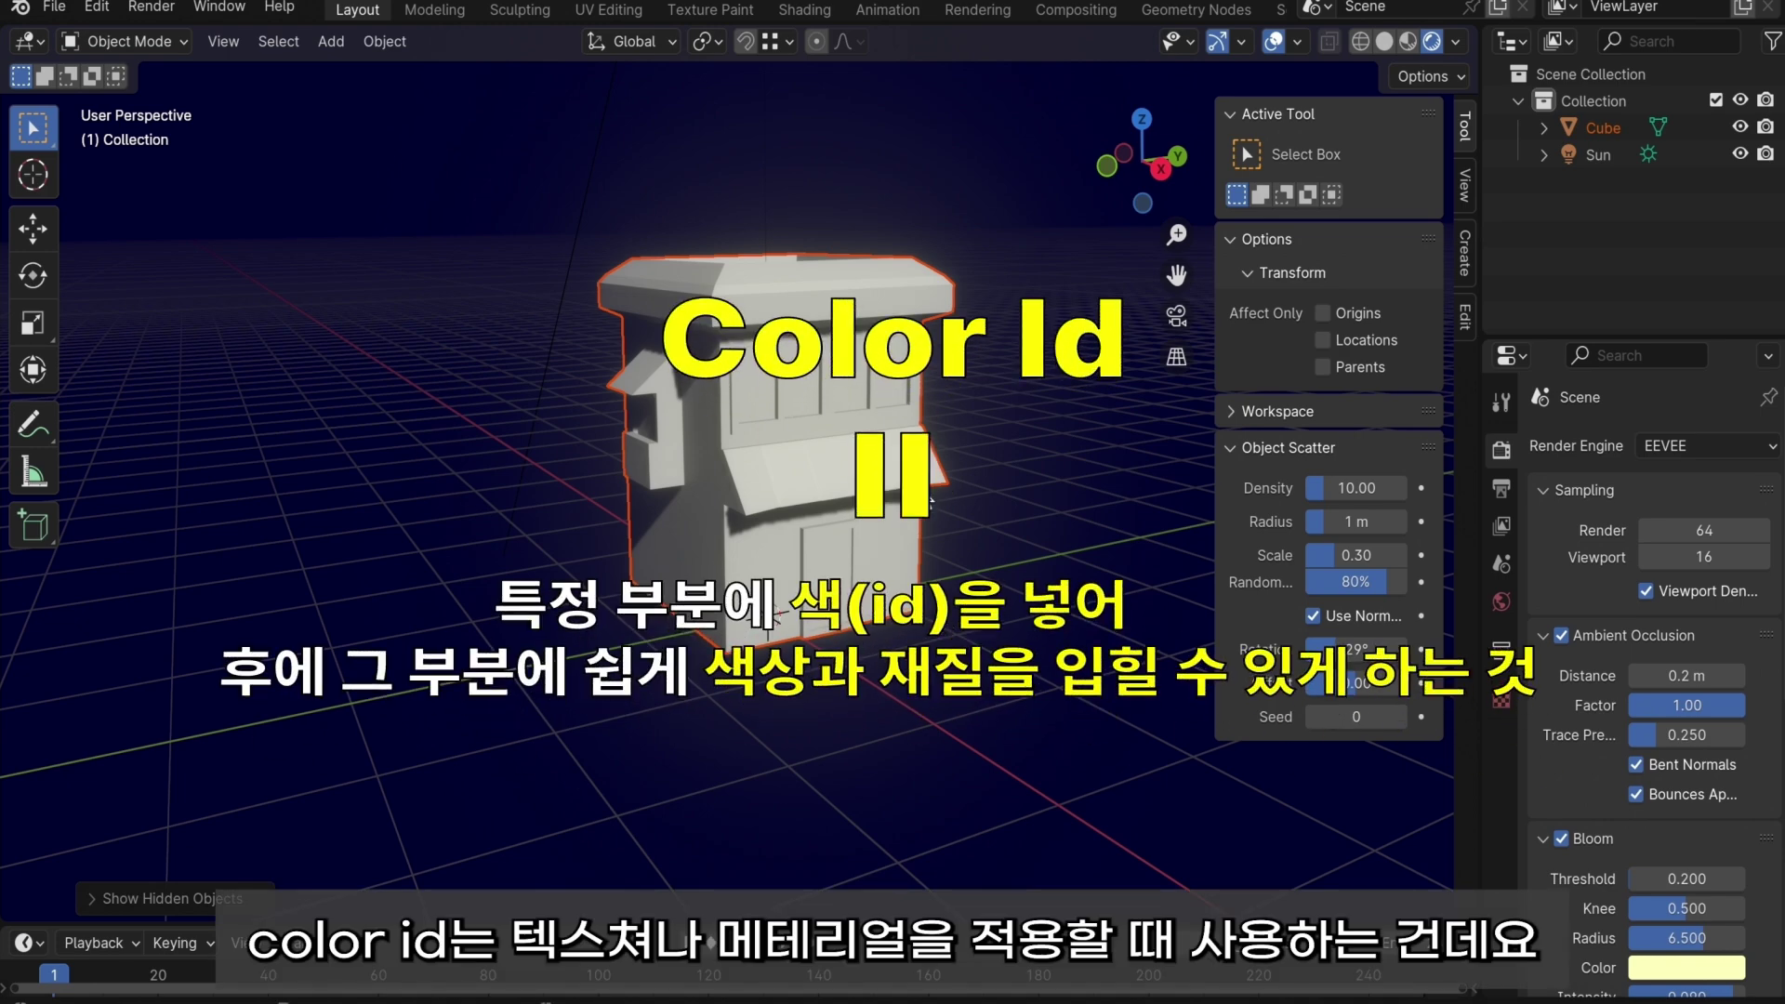
{"action": "middle_click_drag", "start_coordinate": [931, 503], "coordinate": [823, 569]}
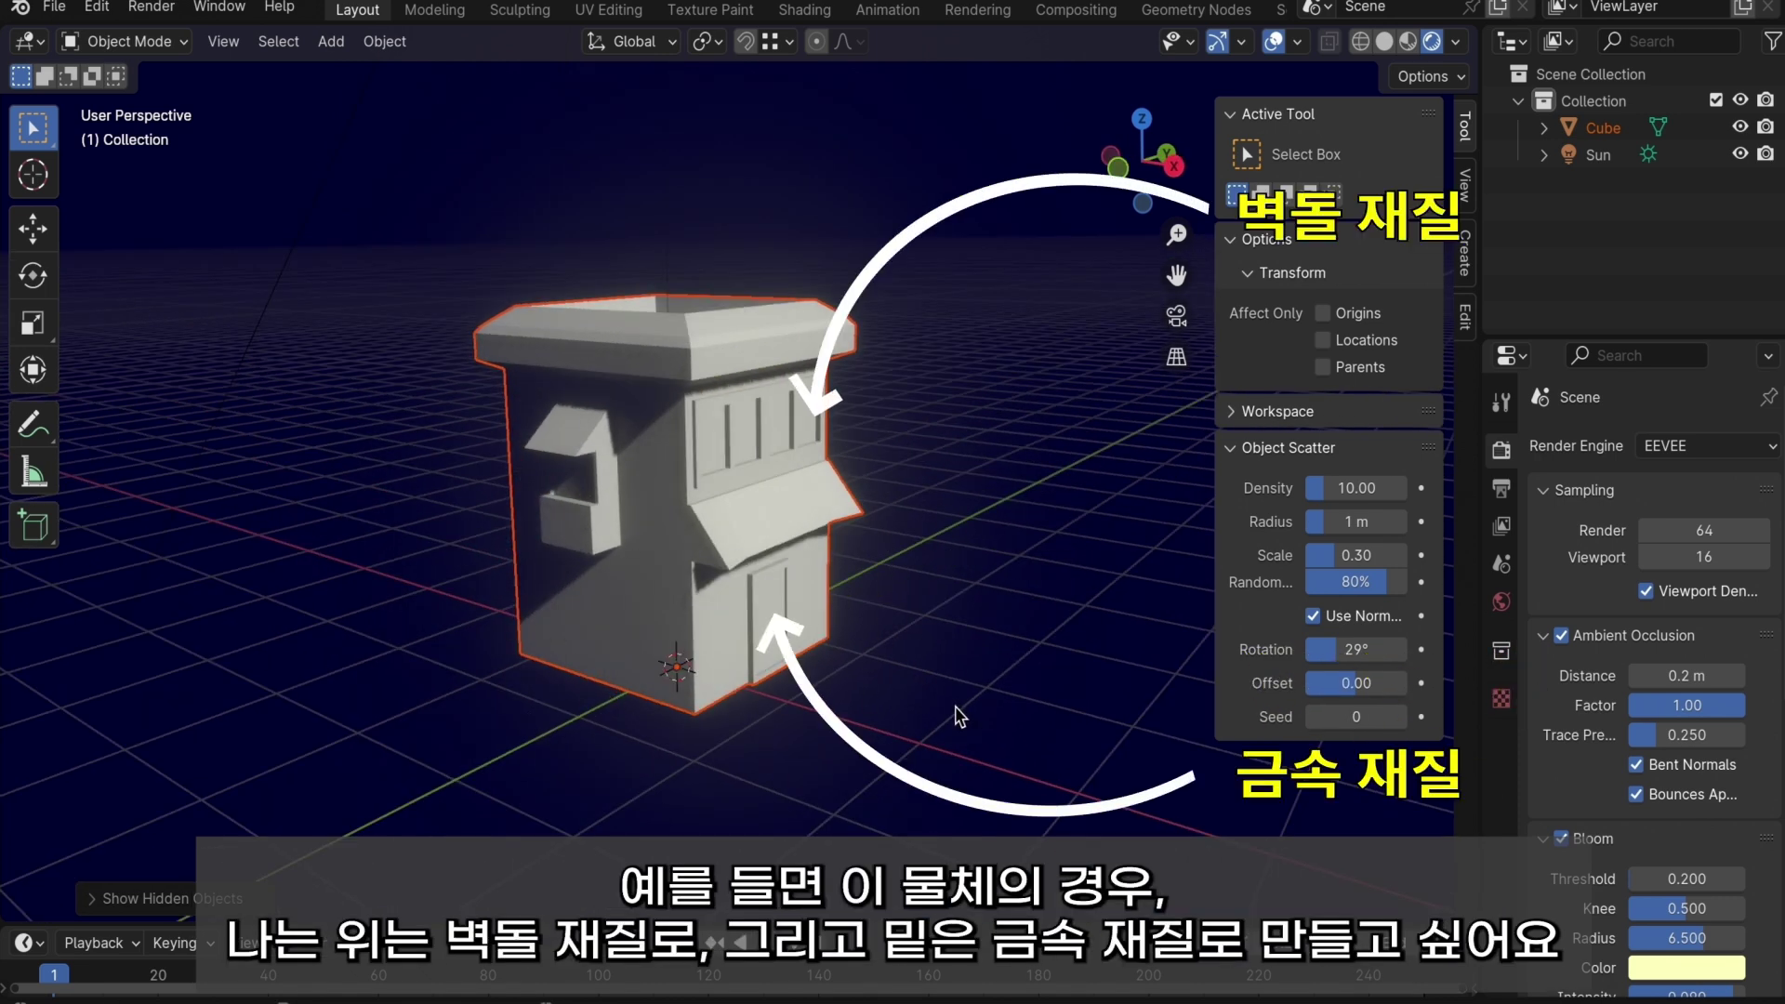
{"action": "middle_click_drag", "start_coordinate": [636, 703], "coordinate": [850, 688]}
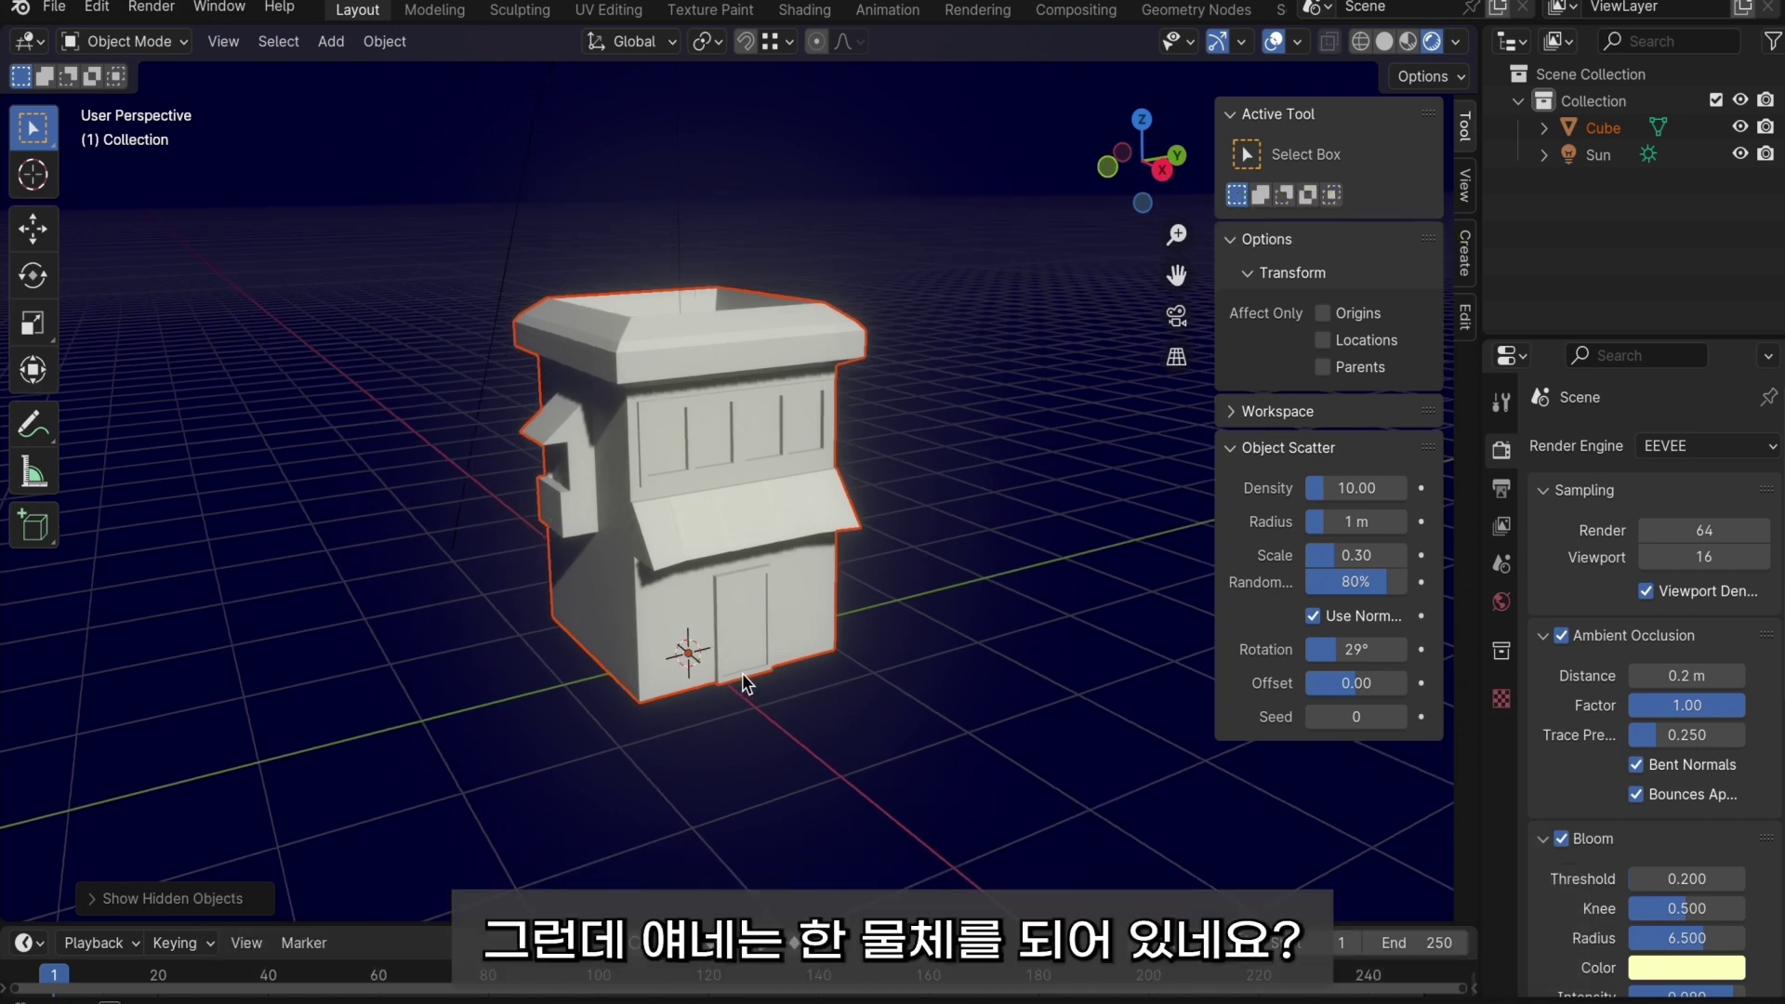
{"action": "middle_click_drag", "start_coordinate": [742, 673], "coordinate": [755, 667]}
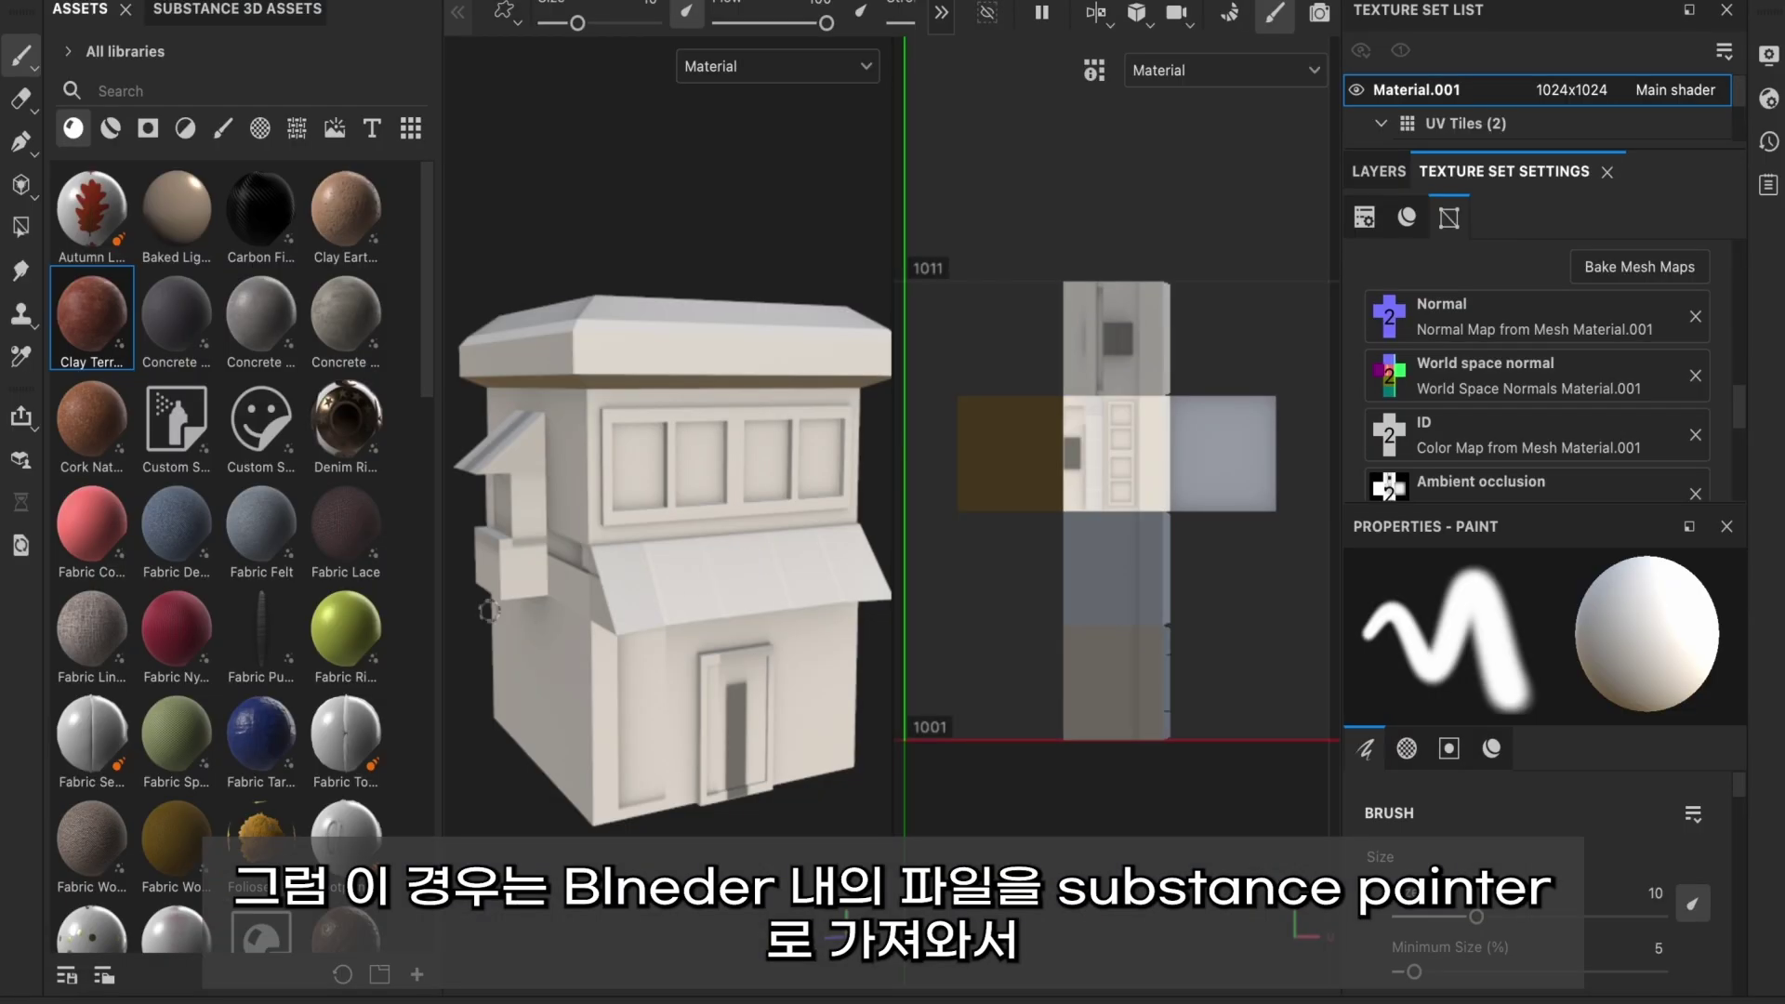
{"action": "left_click", "coordinate": [105, 423]}
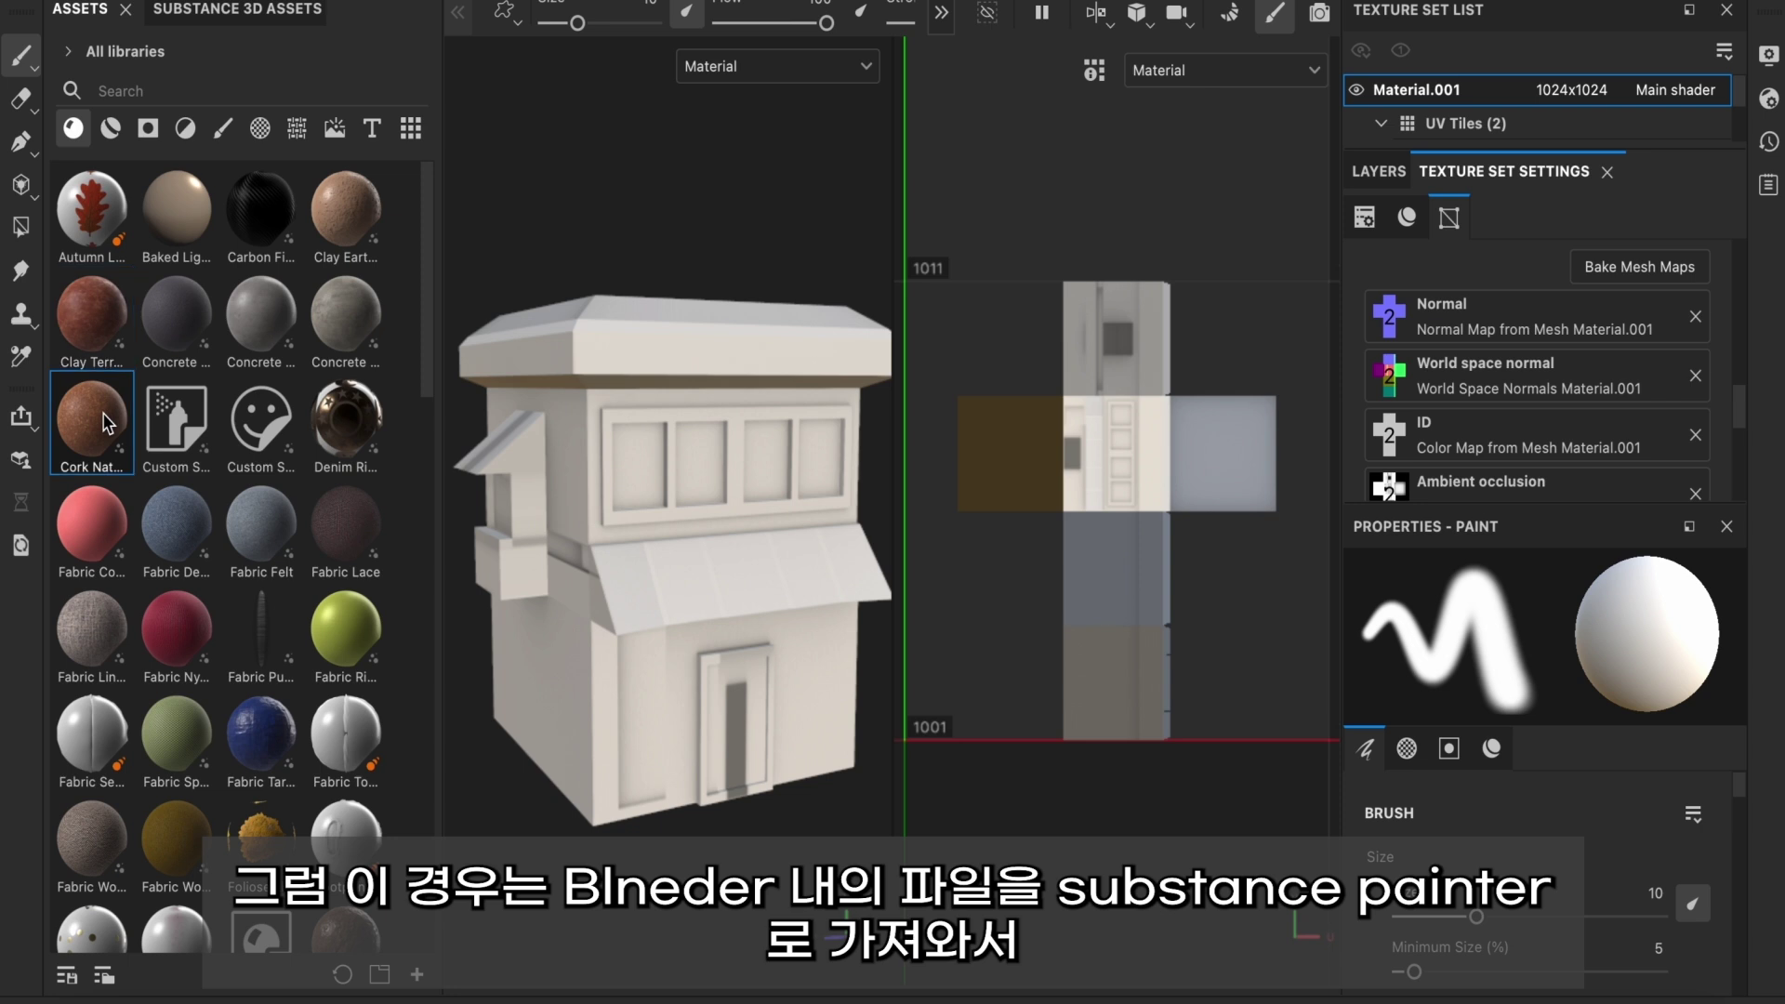
{"action": "left_click_drag", "start_coordinate": [105, 423], "coordinate": [794, 332]}
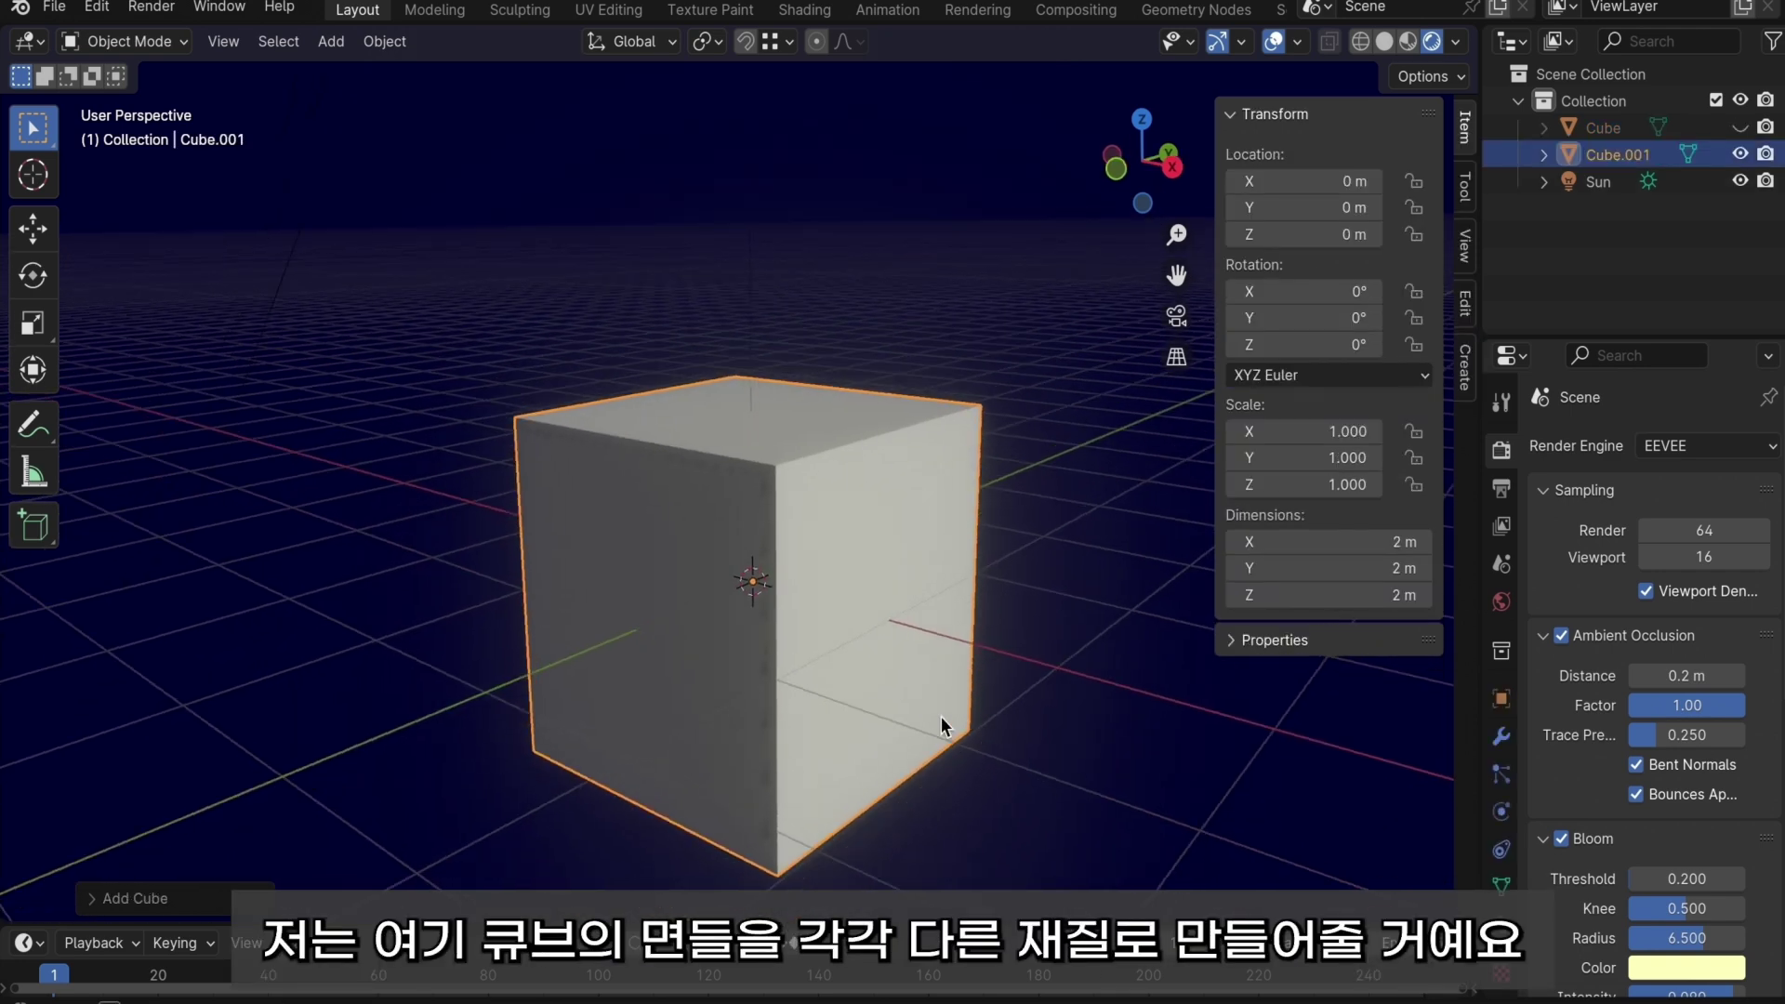
- Delete Cube.001 and switch the empty scene's viewport to Solid shading
{"action": "key", "text": "Delete"}
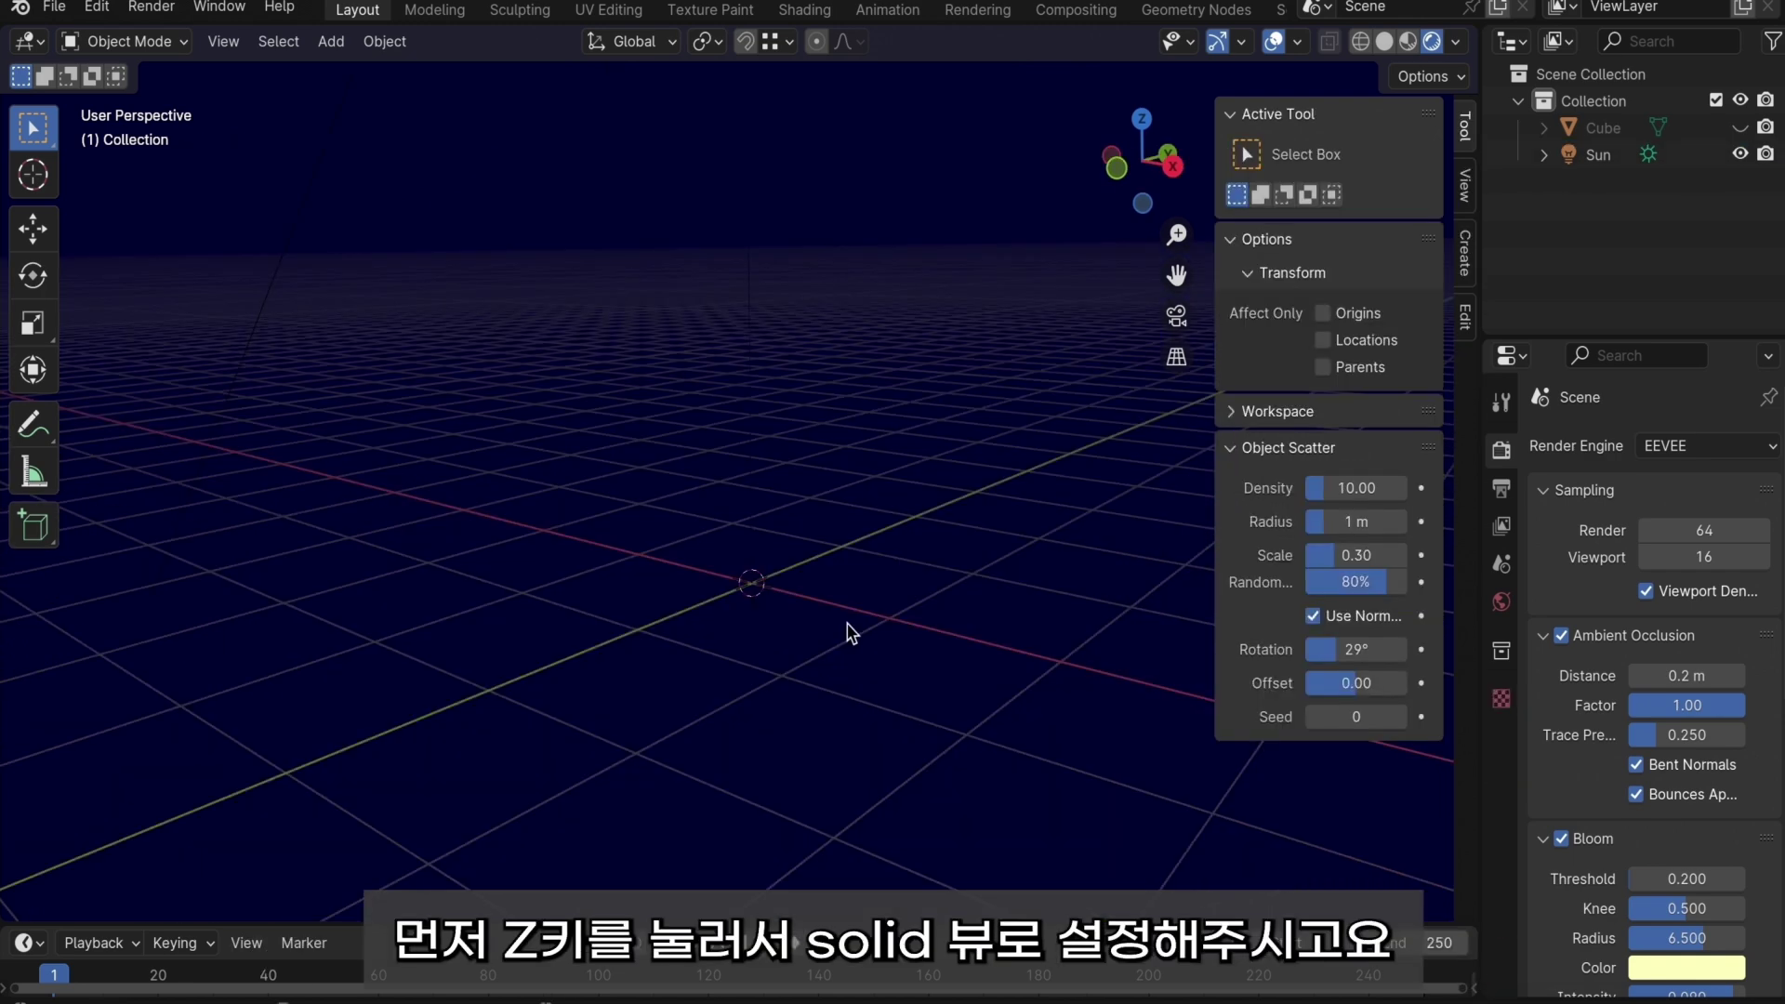
{"action": "key", "text": "z"}
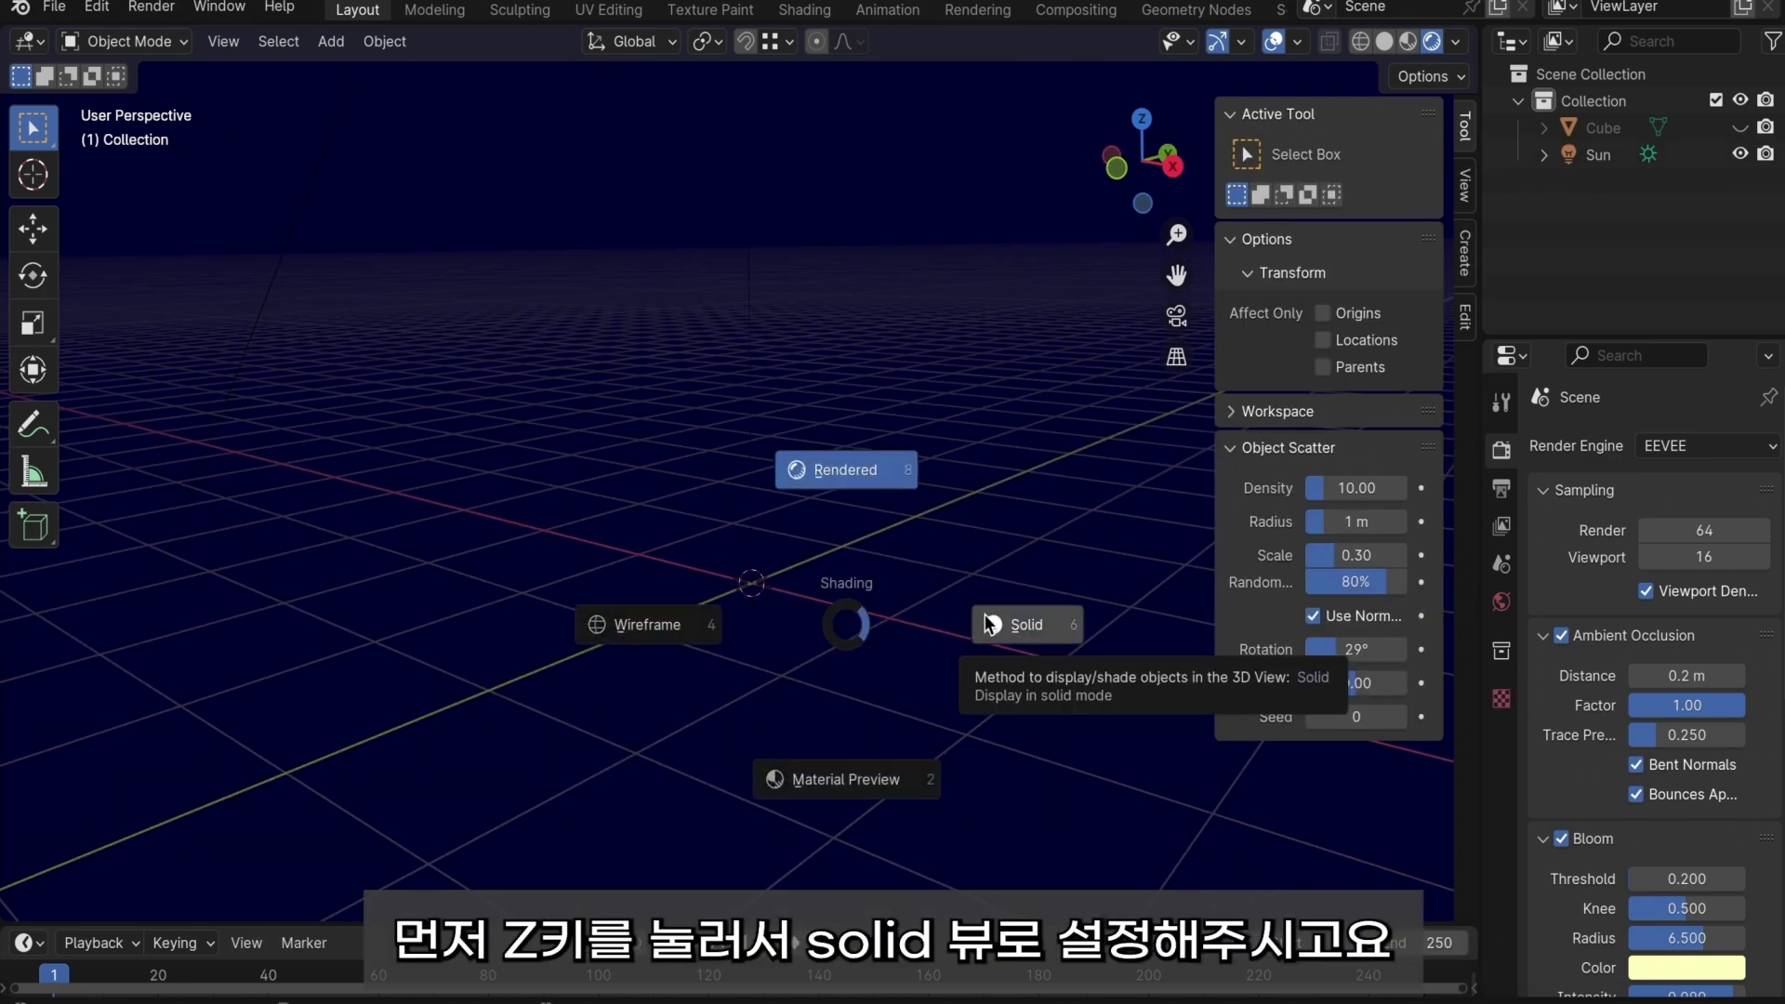
{"action": "left_click", "coordinate": [989, 625]}
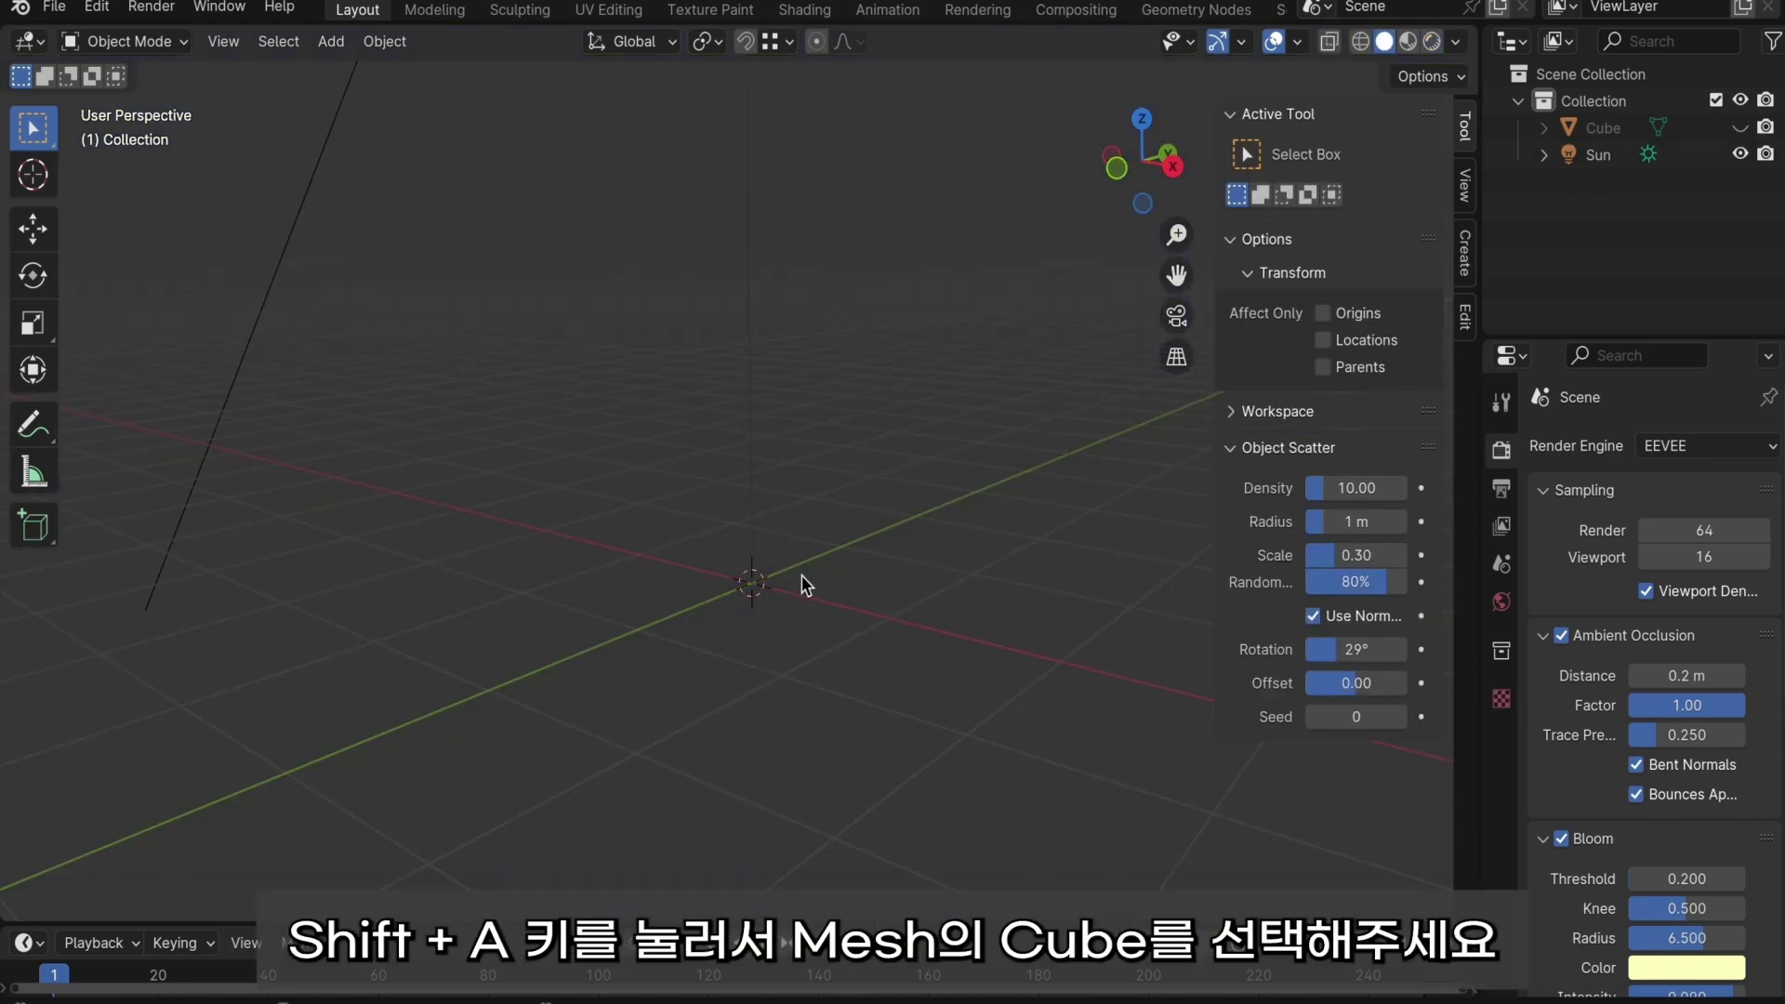
- Add a new cube mesh and select only its right face in Edit Mode
{"action": "key", "text": "shift+a"}
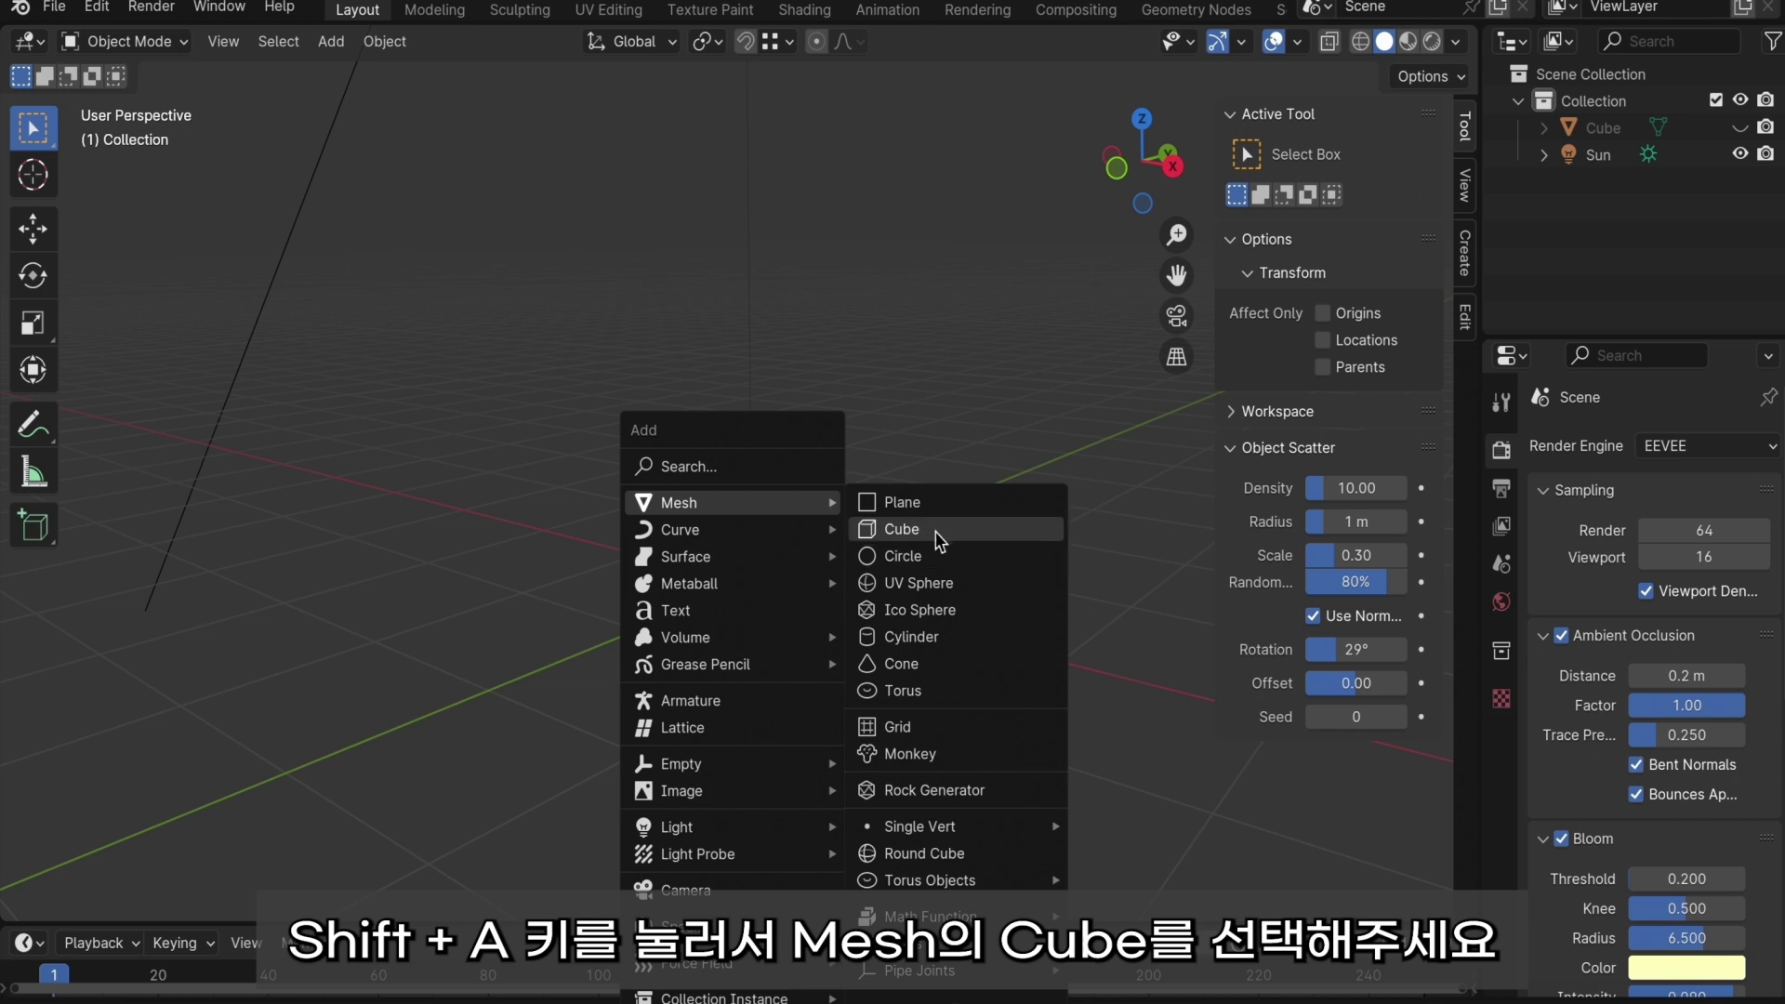
{"action": "left_click", "coordinate": [929, 528]}
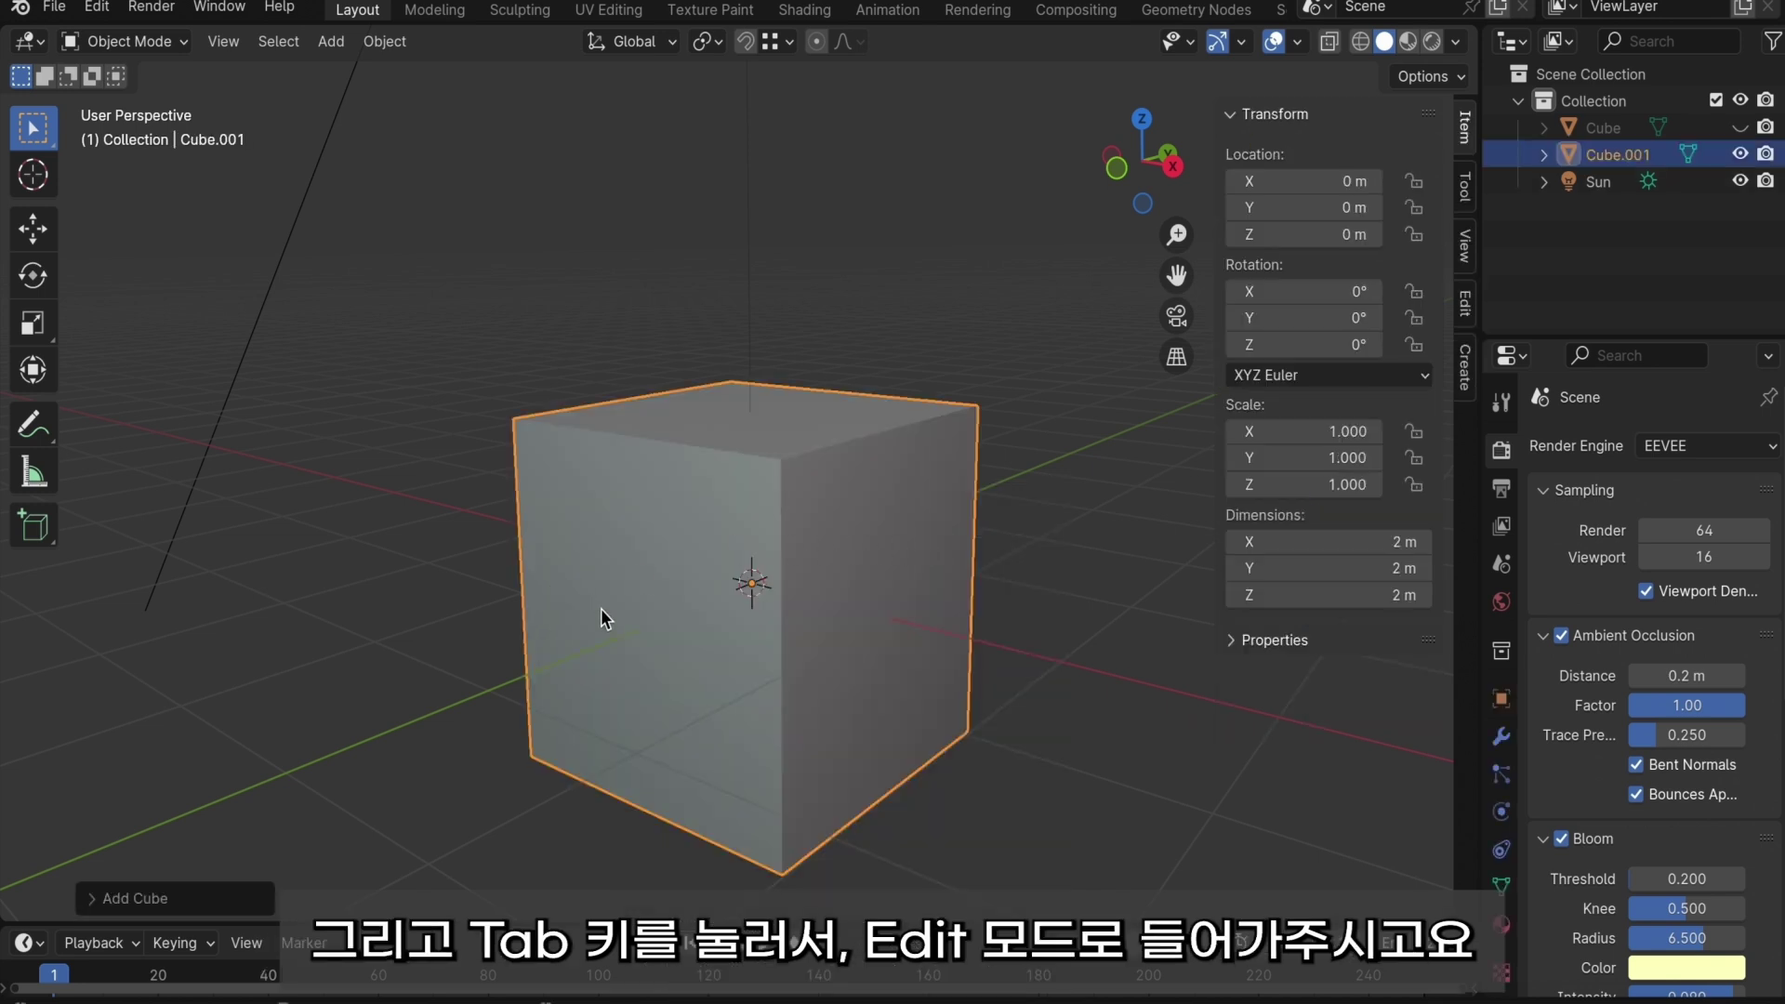
{"action": "key", "text": "Tab"}
{"action": "mouse_move", "coordinate": [750, 709]}
{"action": "middle_mouse_down"}
{"action": "mouse_move", "coordinate": [729, 529]}
{"action": "mouse_move", "coordinate": [726, 567]}
{"action": "middle_mouse_up"}
{"action": "scroll", "coordinate": [721, 574], "scroll_direction": "down", "scroll_amount": 2}
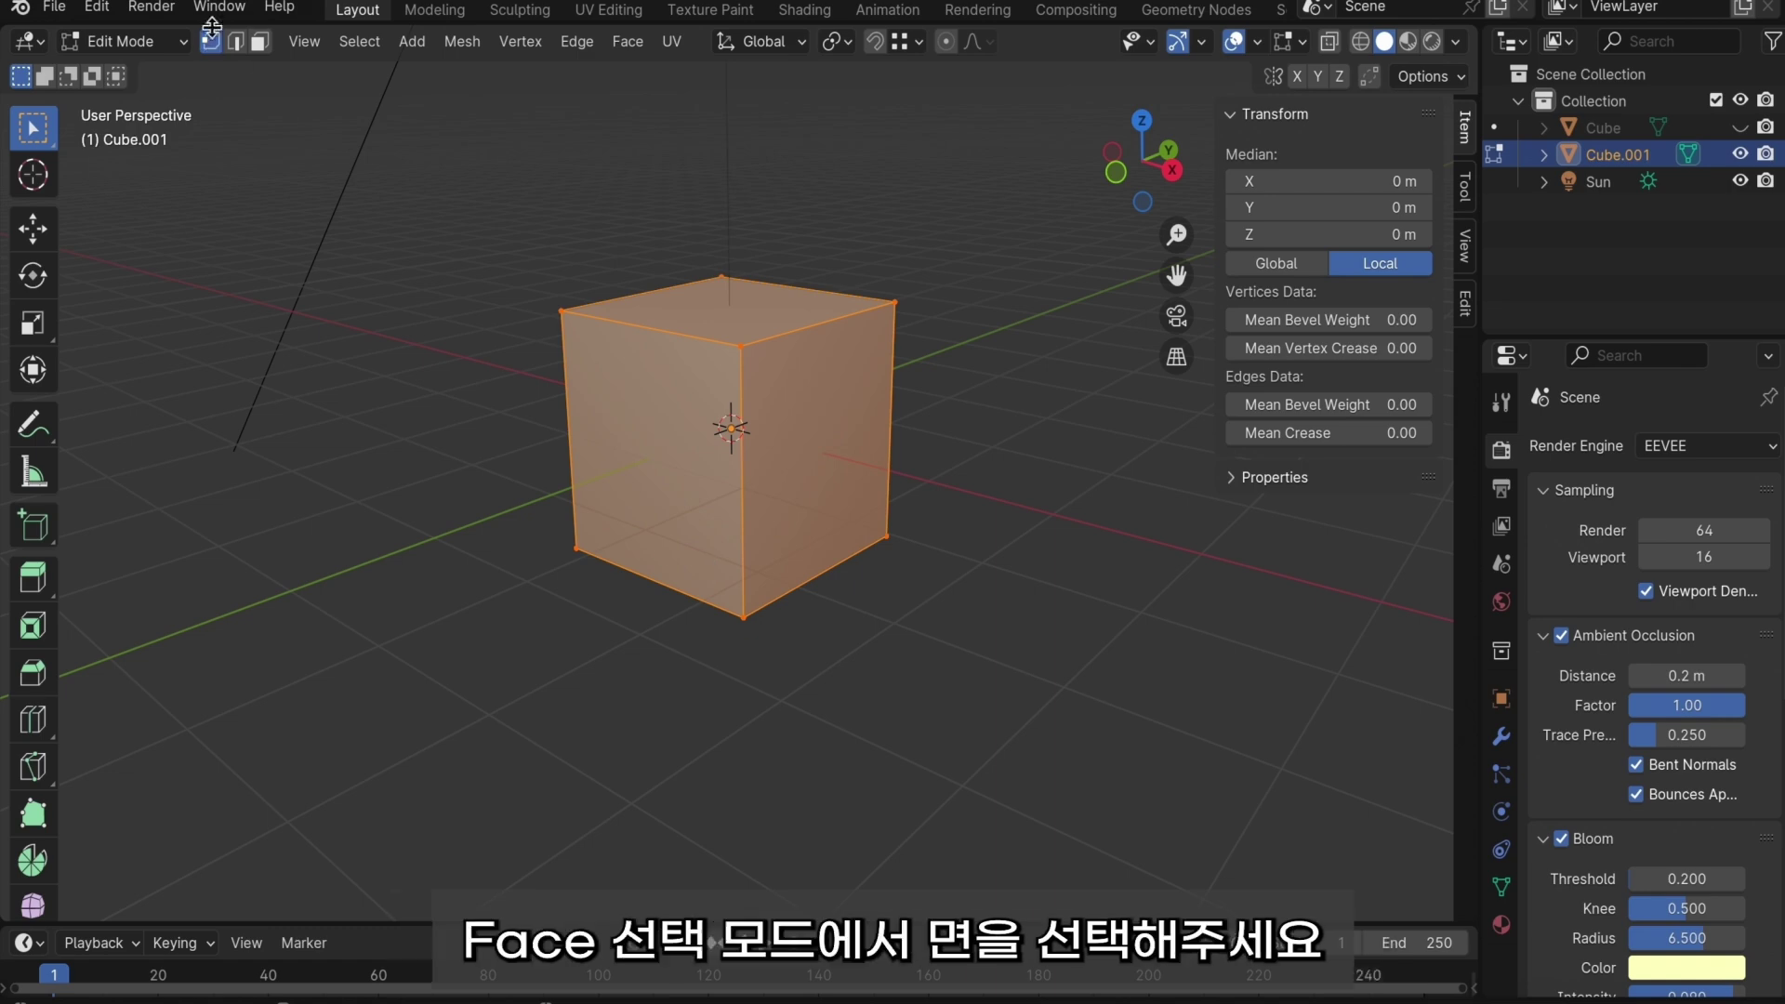
{"action": "left_click", "coordinate": [798, 482]}
- Switch to Vertex Paint with red brush colour and face-selection Paint Mask enabled
{"action": "left_click", "coordinate": [121, 41]}
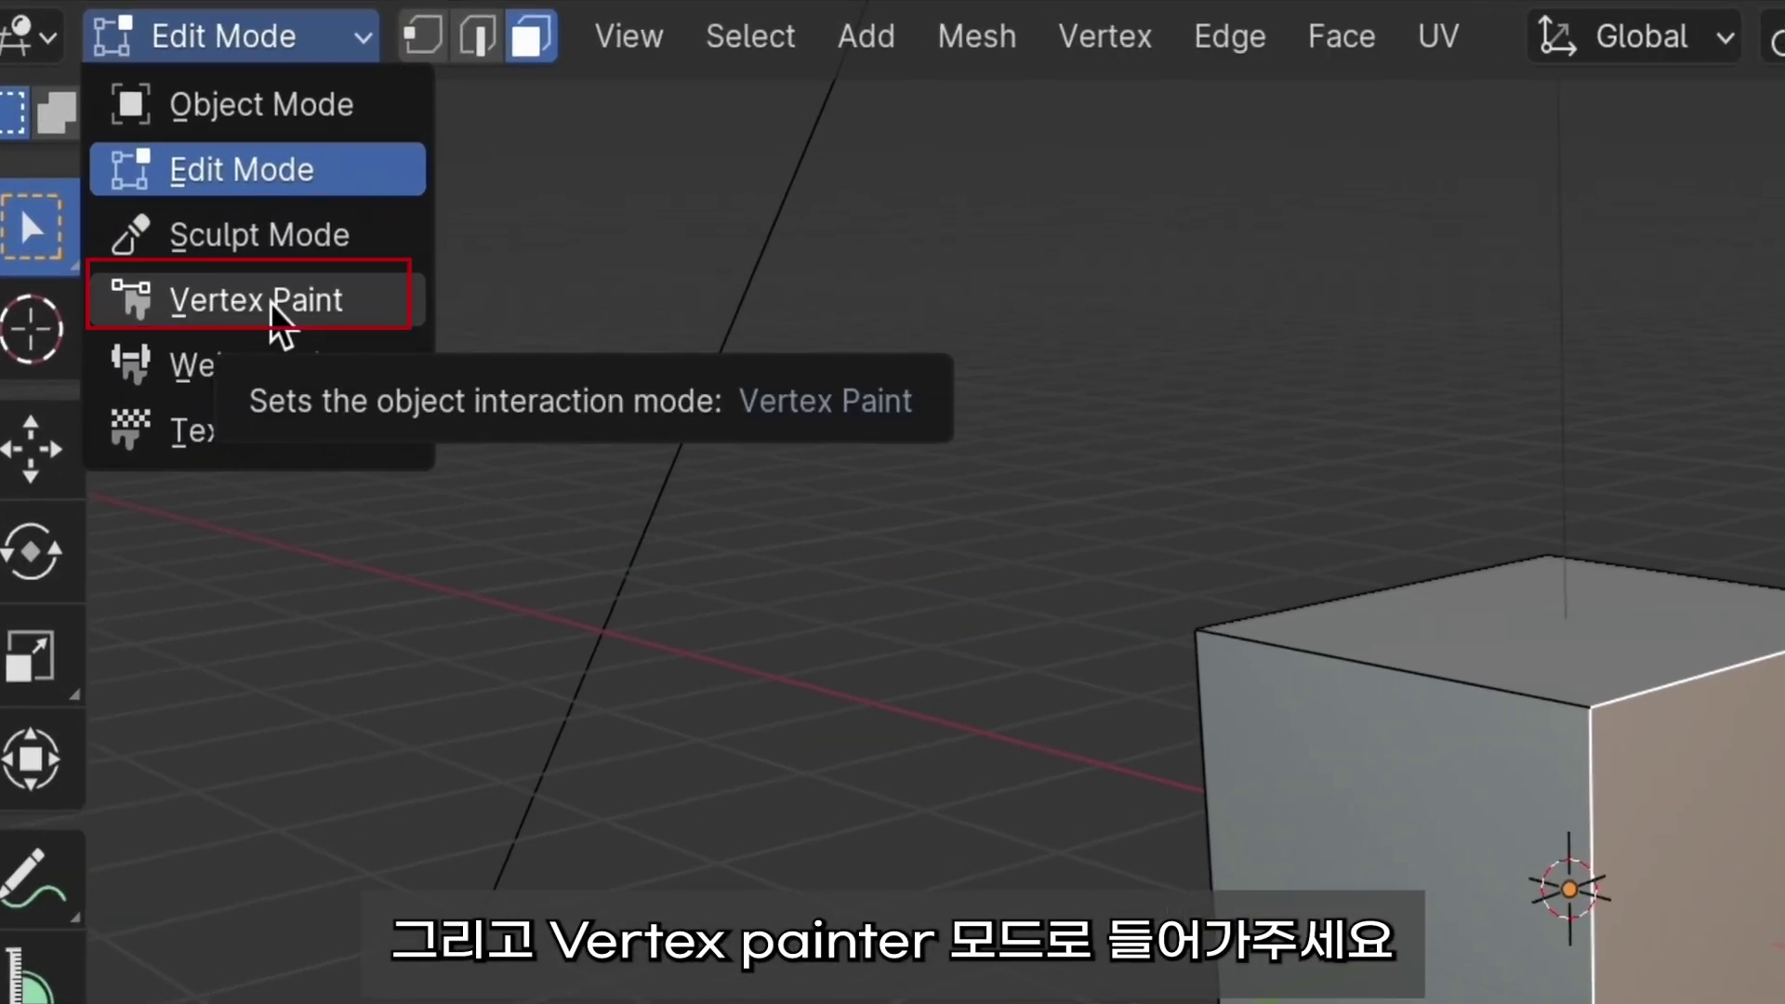
{"action": "left_click", "coordinate": [271, 303]}
{"action": "left_click", "coordinate": [460, 113]}
{"action": "left_click", "coordinate": [678, 686]}
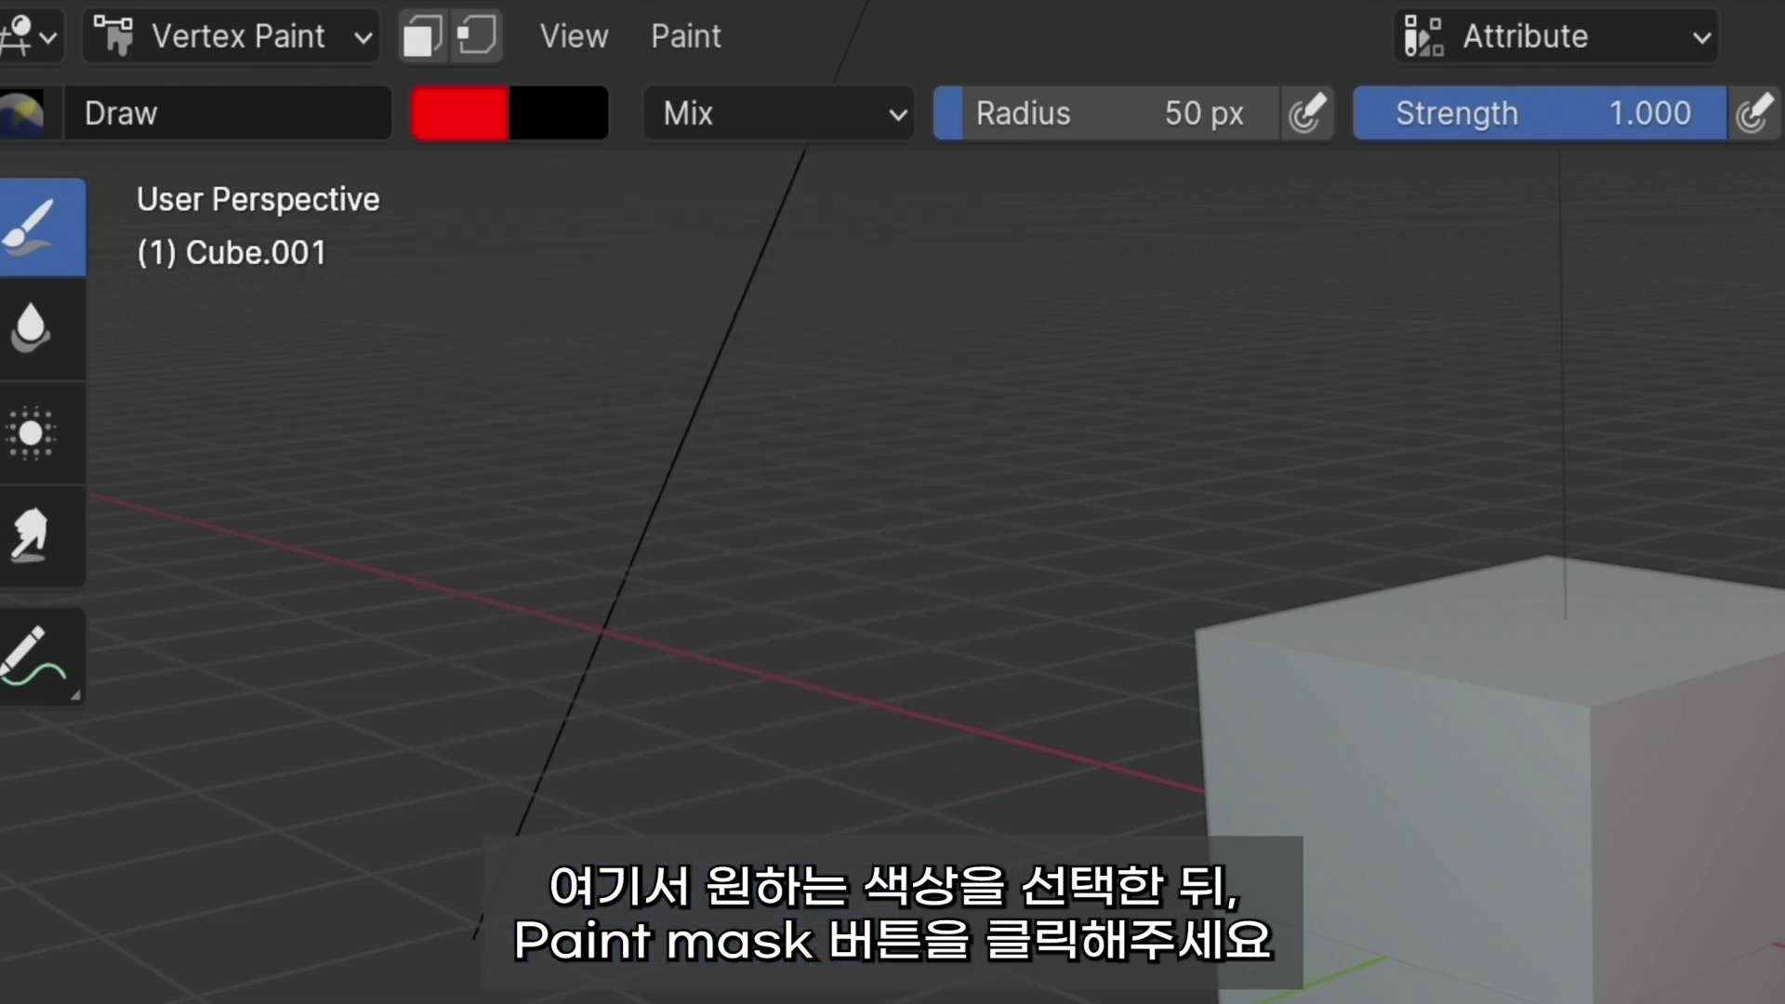
{"action": "left_click", "coordinate": [424, 39]}
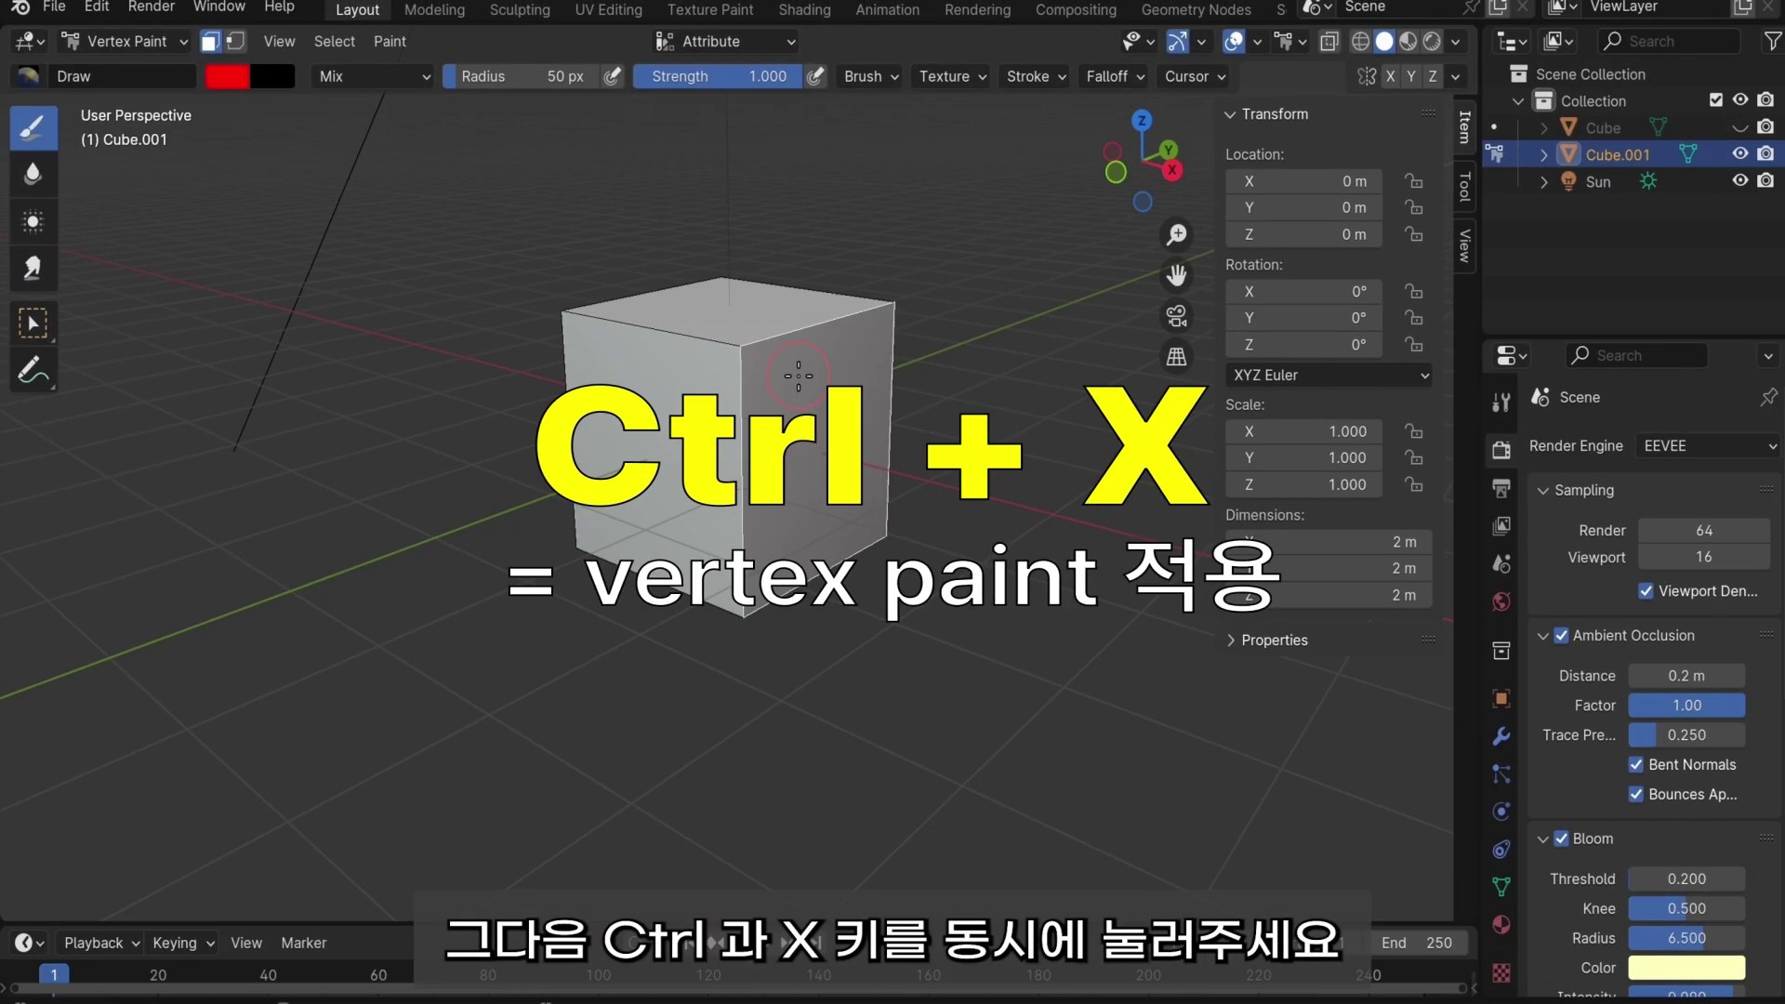
- Fill the masked right face with red vertex colour and orbit to inspect it
{"action": "key", "text": "ctrl+x"}
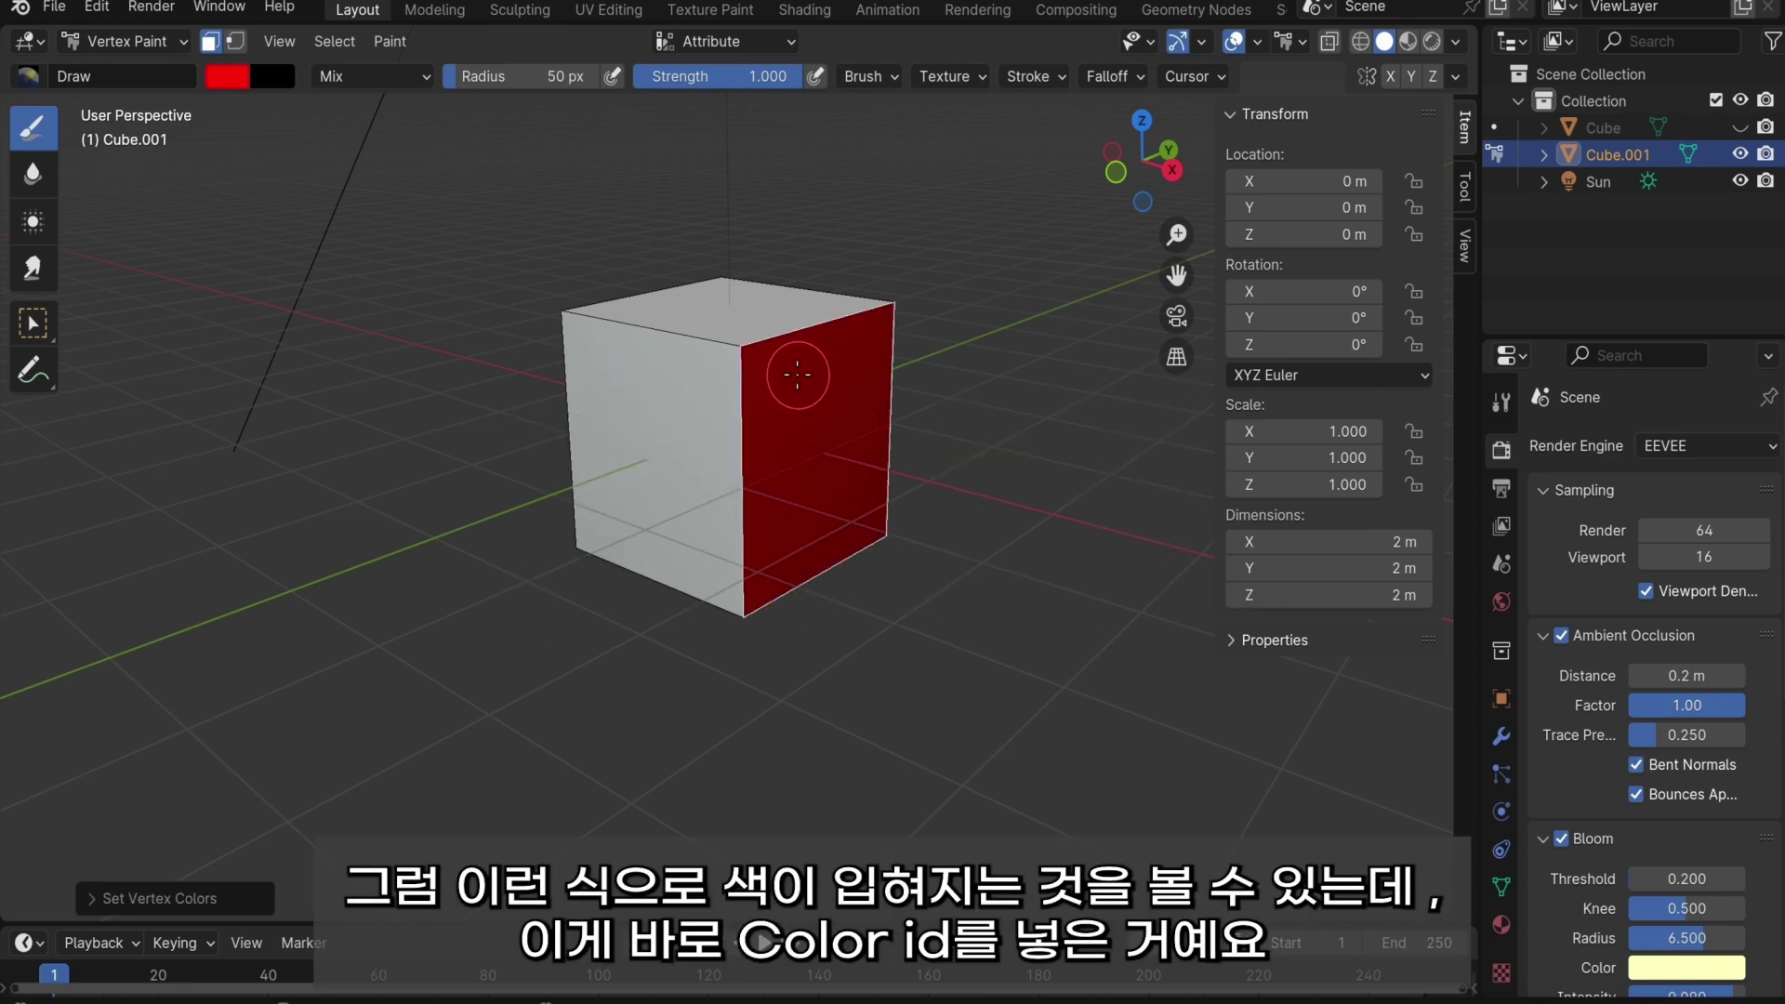
{"action": "mouse_move", "coordinate": [834, 536]}
{"action": "middle_mouse_down"}
{"action": "mouse_move", "coordinate": [757, 536]}
{"action": "mouse_move", "coordinate": [784, 518]}
{"action": "middle_mouse_up"}
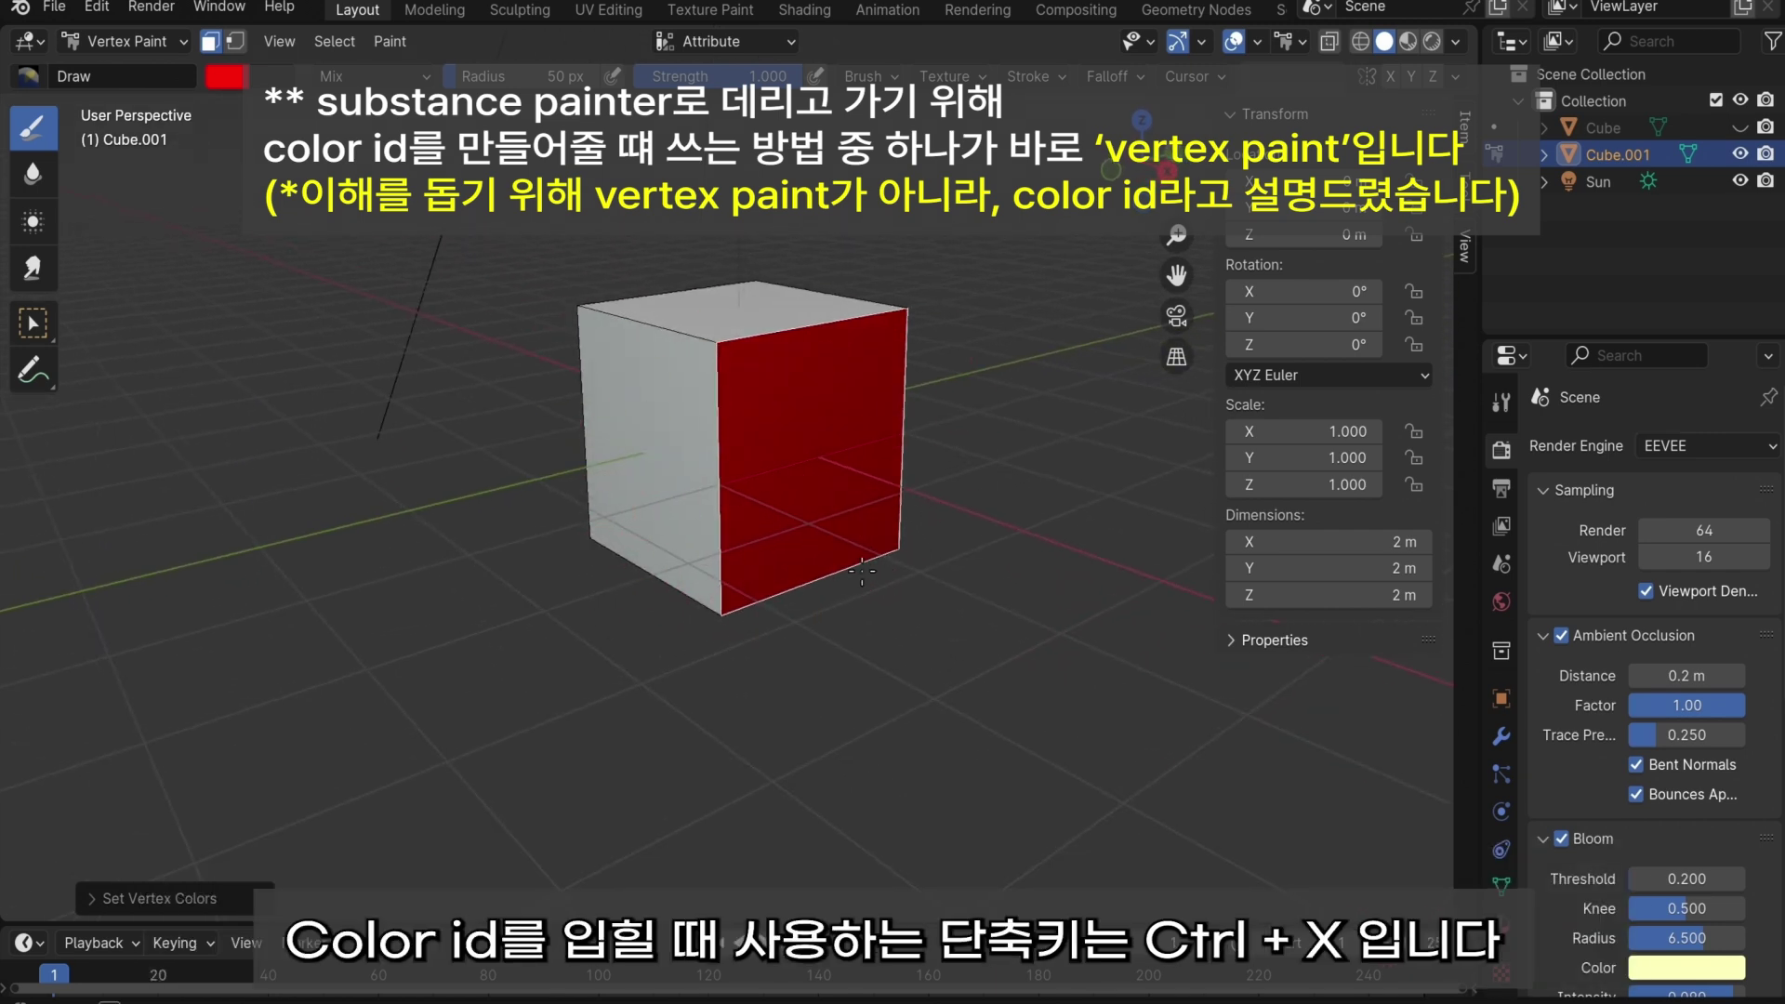
{"action": "middle_click_drag", "start_coordinate": [662, 505], "coordinate": [800, 558]}
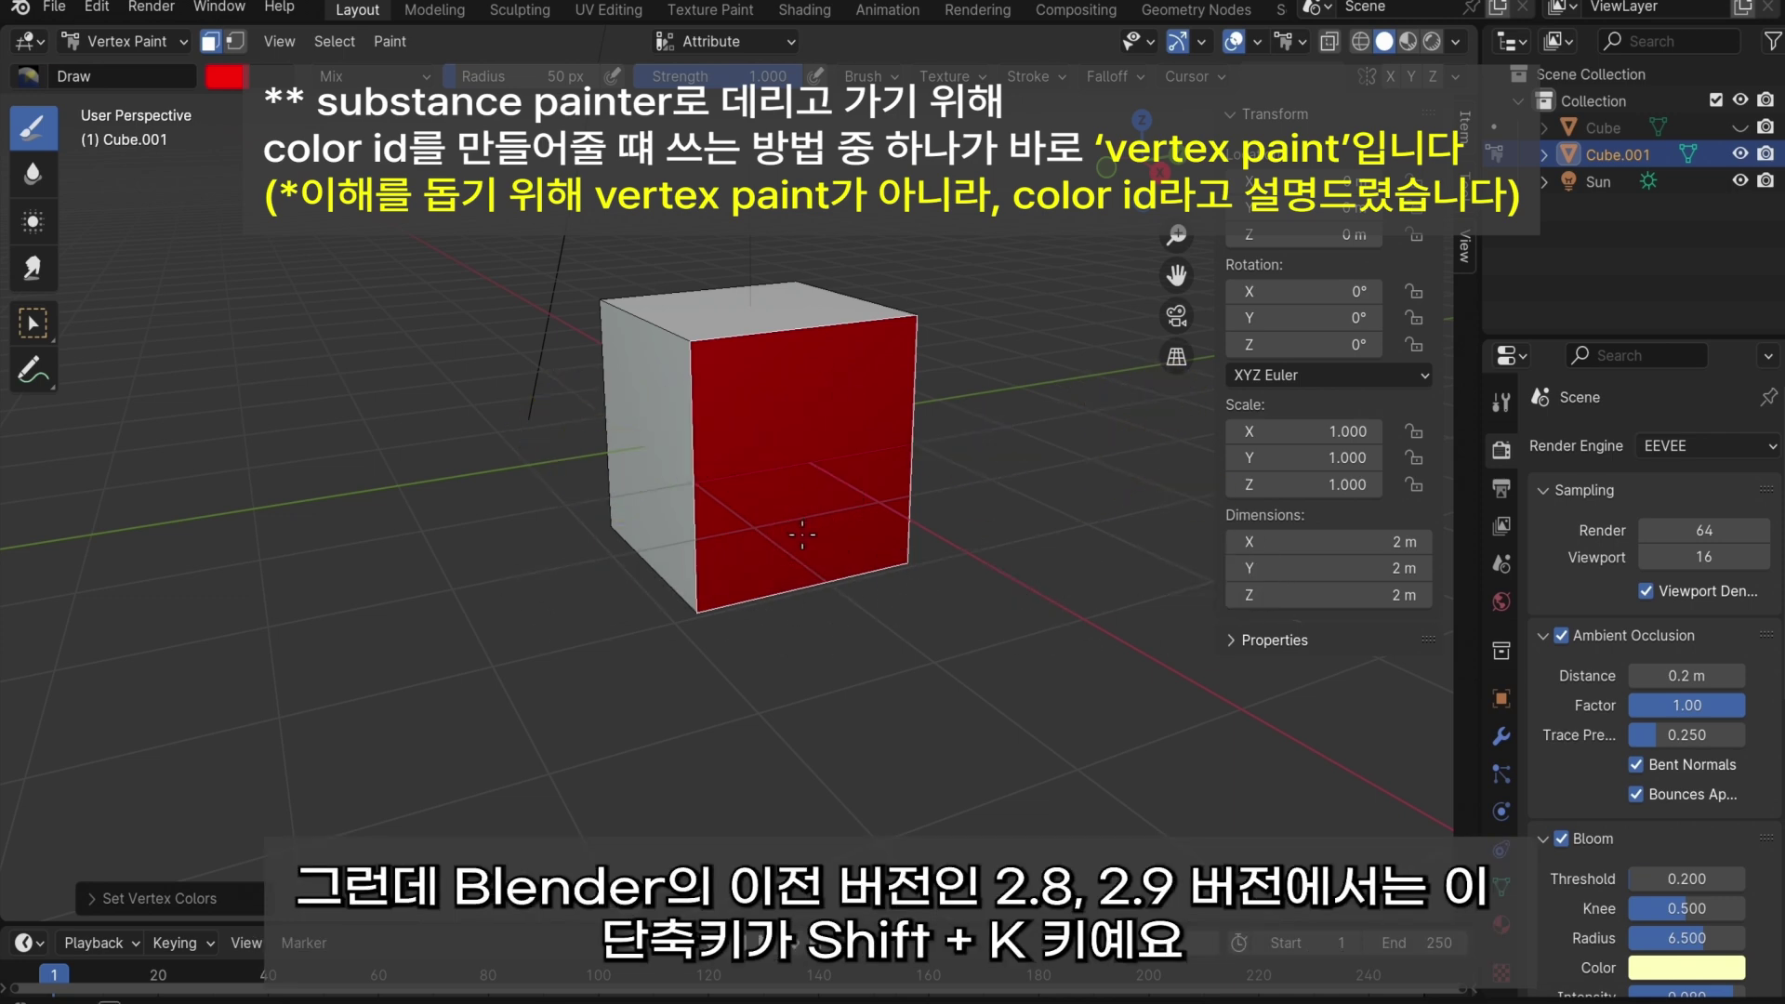
{"action": "mouse_move", "coordinate": [802, 535]}
{"action": "middle_mouse_down"}
{"action": "mouse_move", "coordinate": [819, 584]}
{"action": "mouse_move", "coordinate": [872, 588]}
{"action": "middle_mouse_up"}
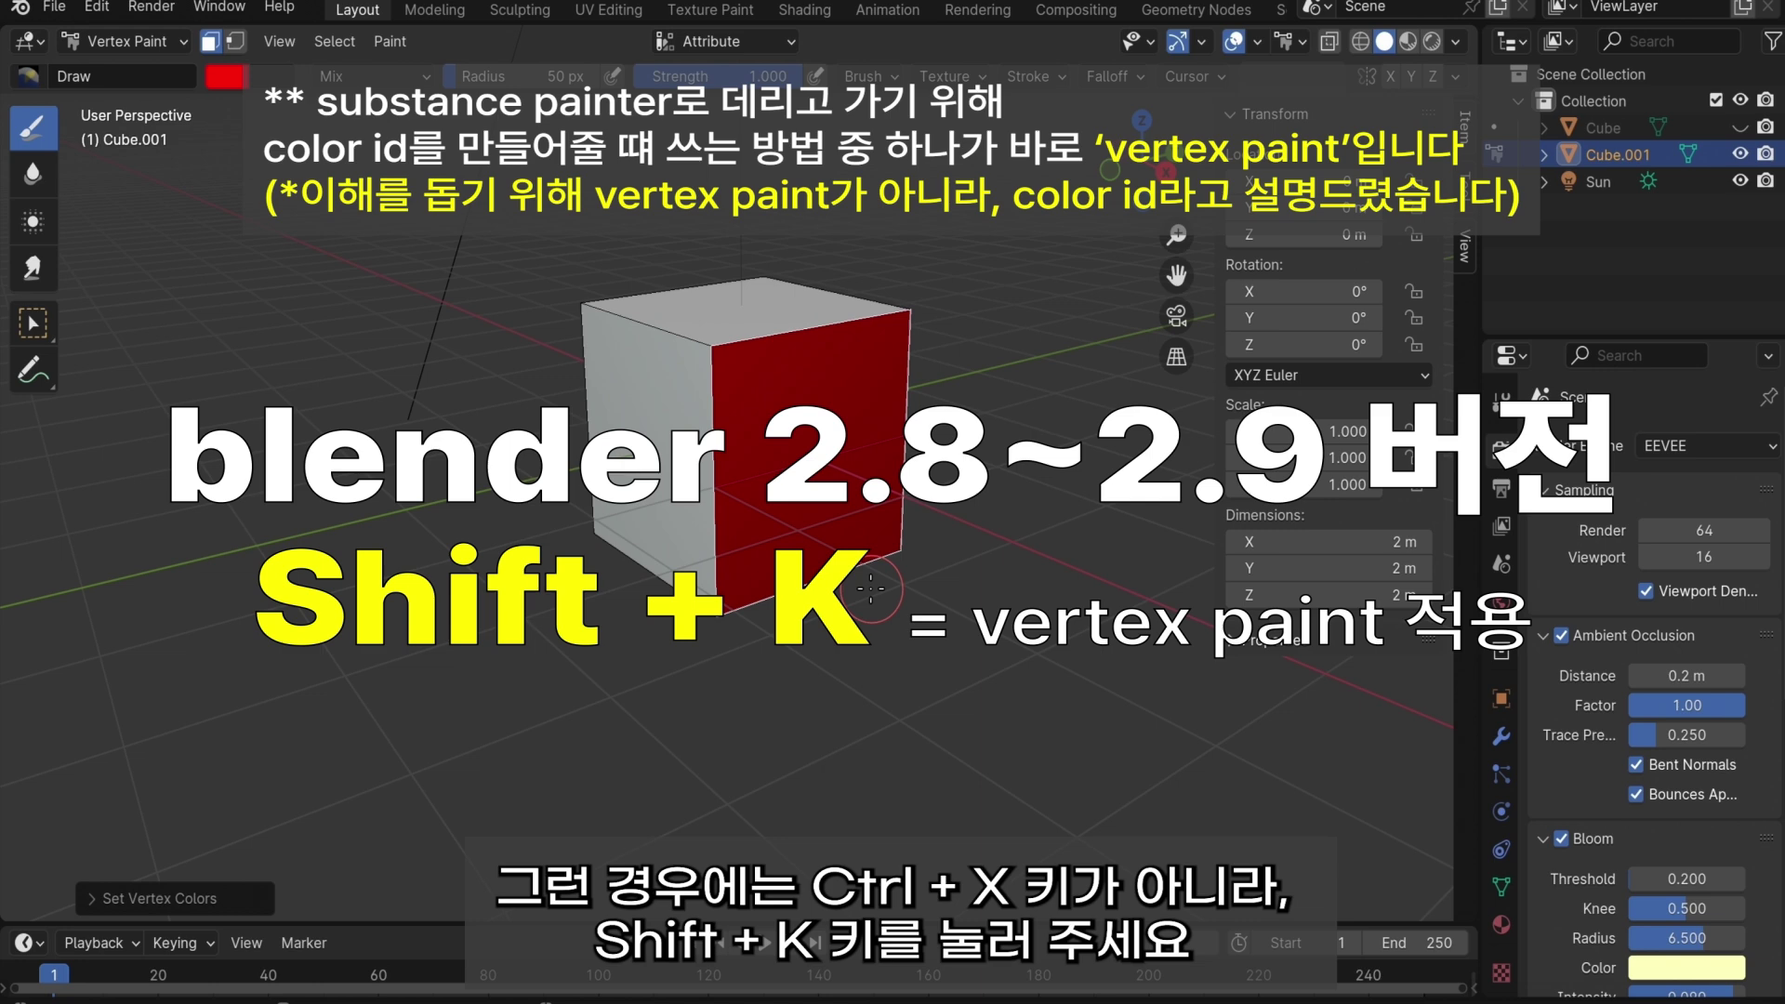
{"action": "middle_click_drag", "start_coordinate": [872, 589], "coordinate": [837, 600]}
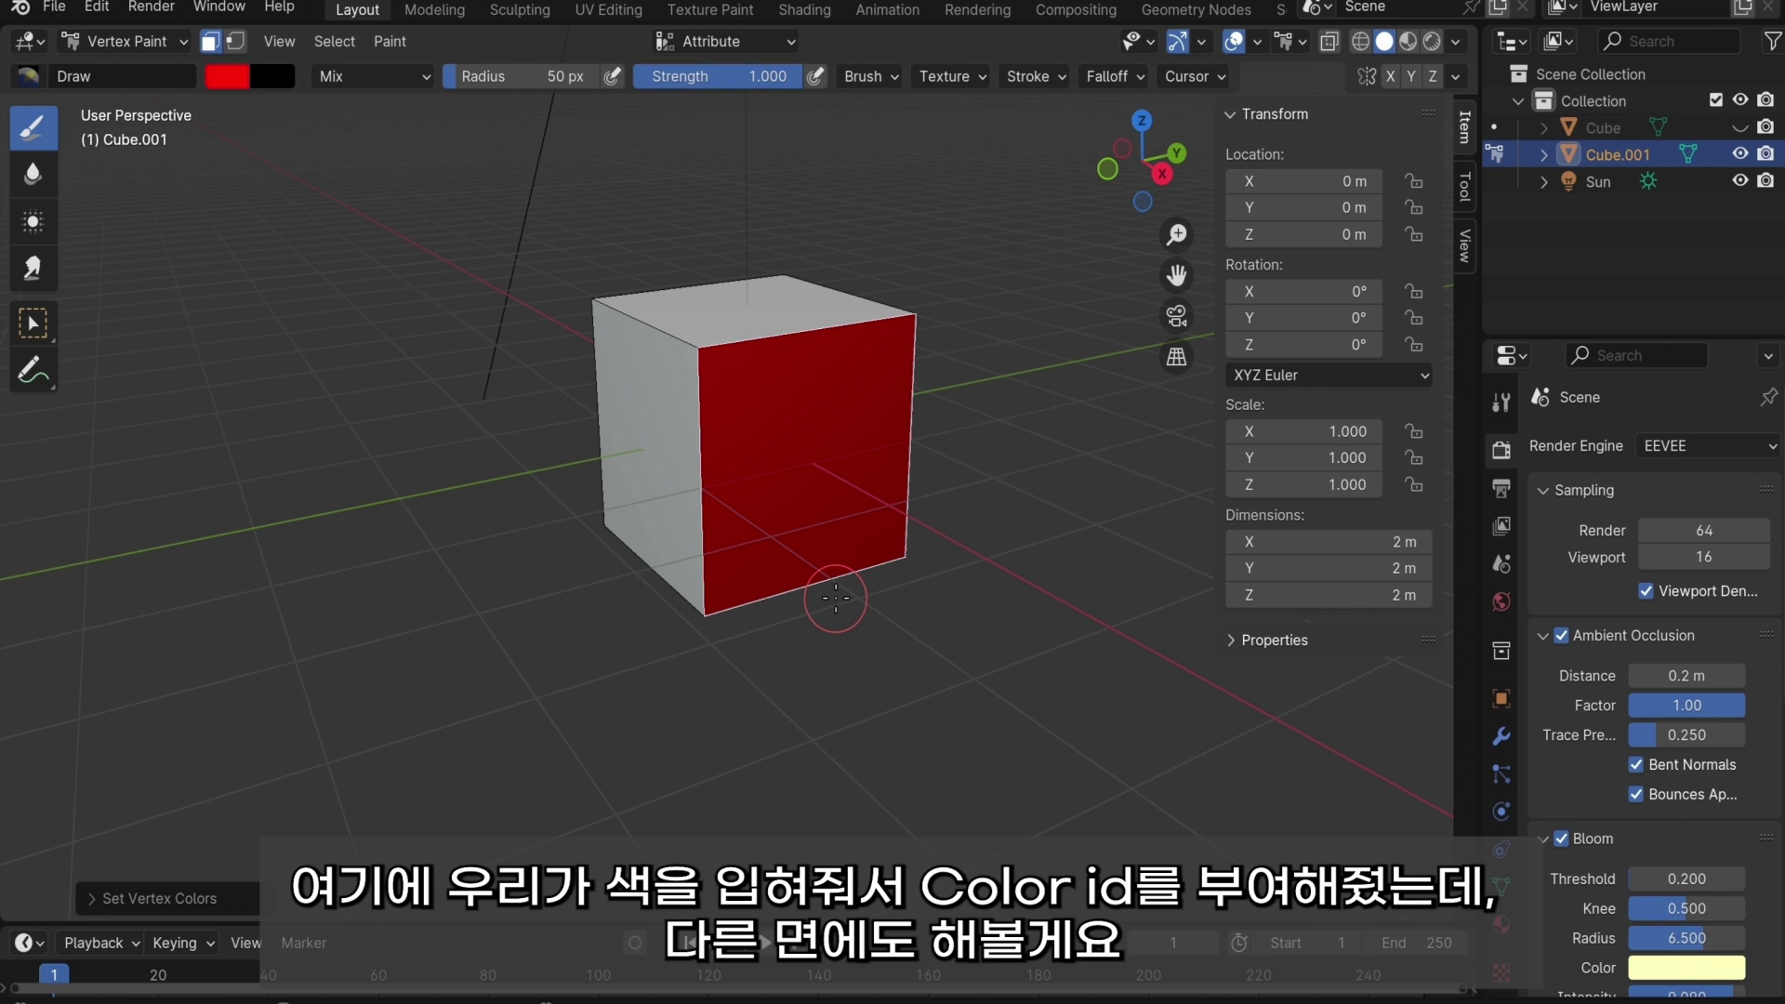
{"action": "middle_click_drag", "start_coordinate": [835, 598], "coordinate": [834, 577]}
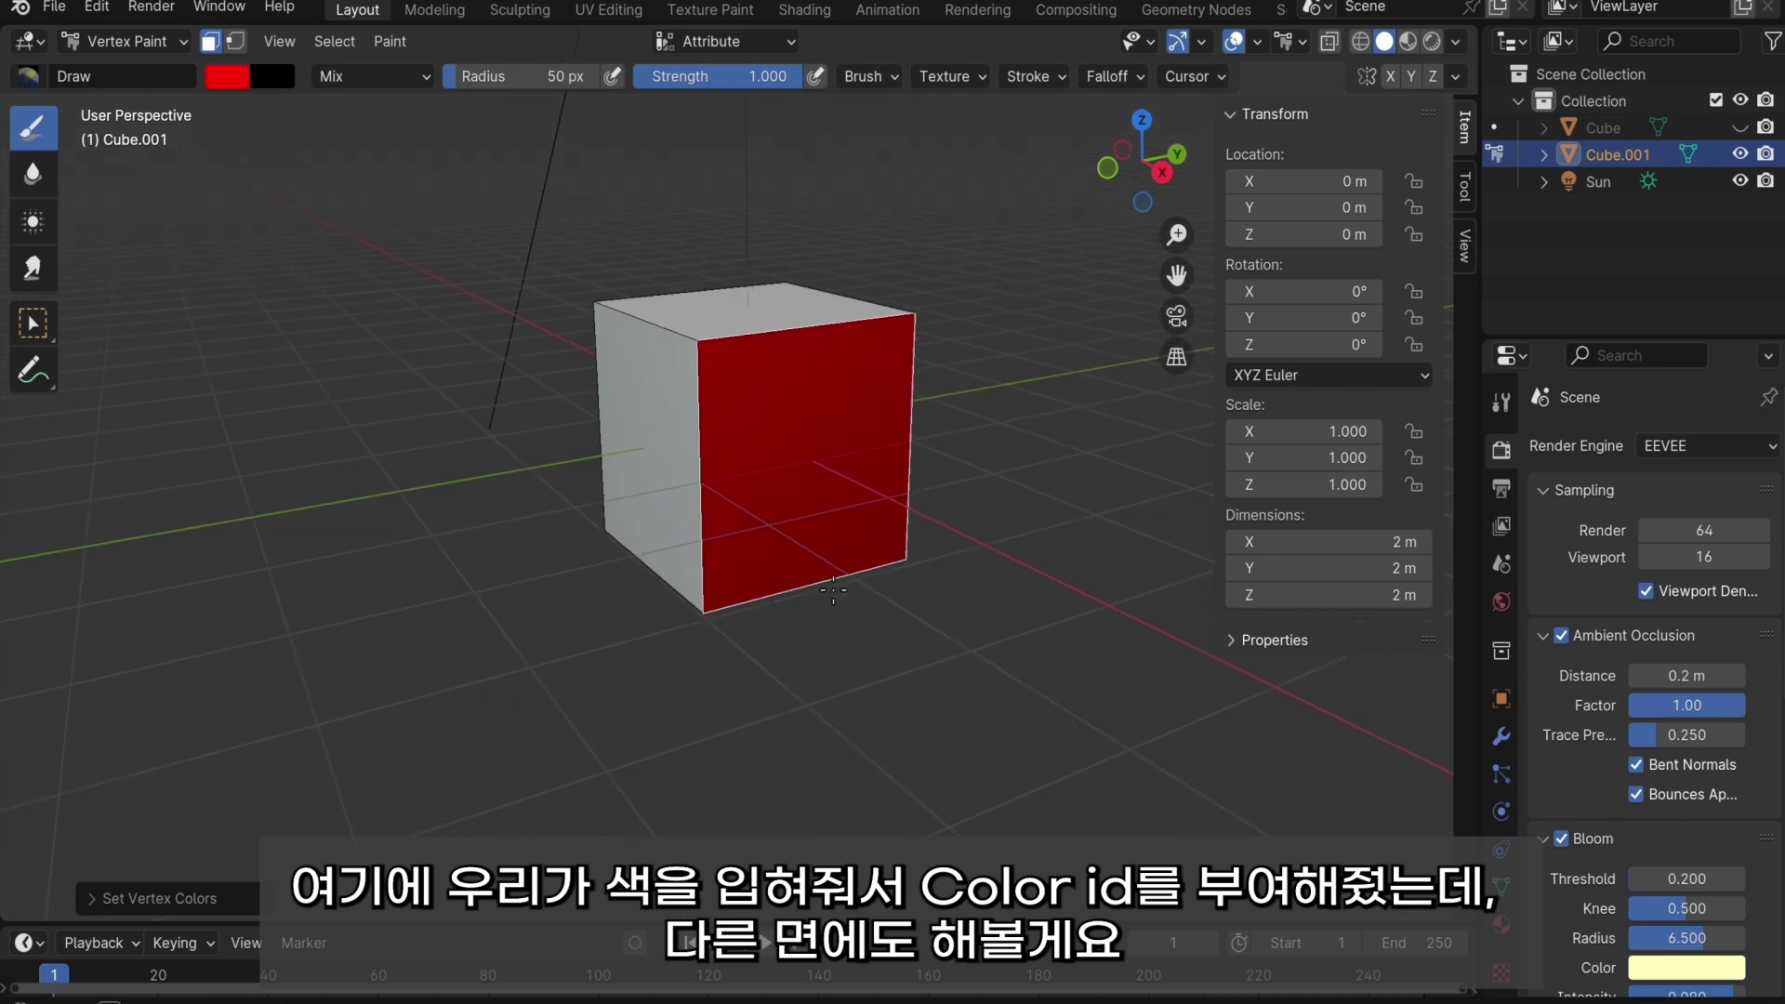
- Select the cube's left face and fill it blue in Vertex Paint using Paint Mask
{"action": "left_click", "coordinate": [131, 102]}
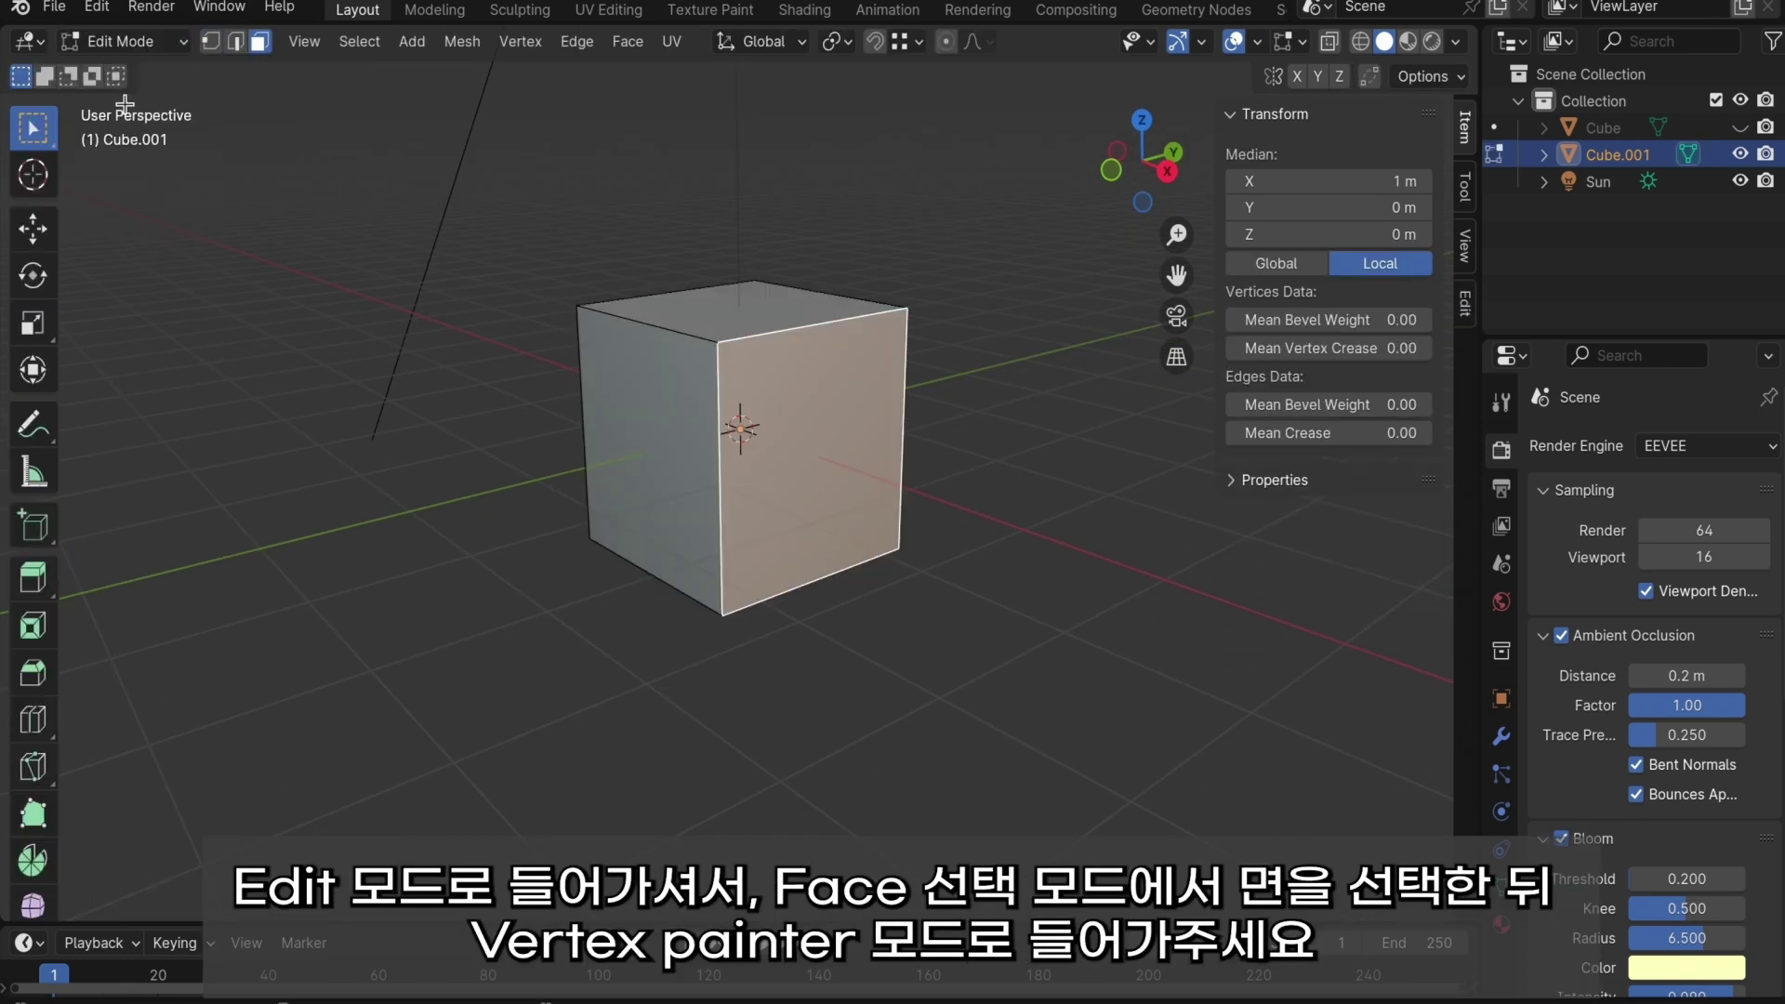
{"action": "left_click", "coordinate": [649, 447]}
{"action": "left_click", "coordinate": [110, 39]}
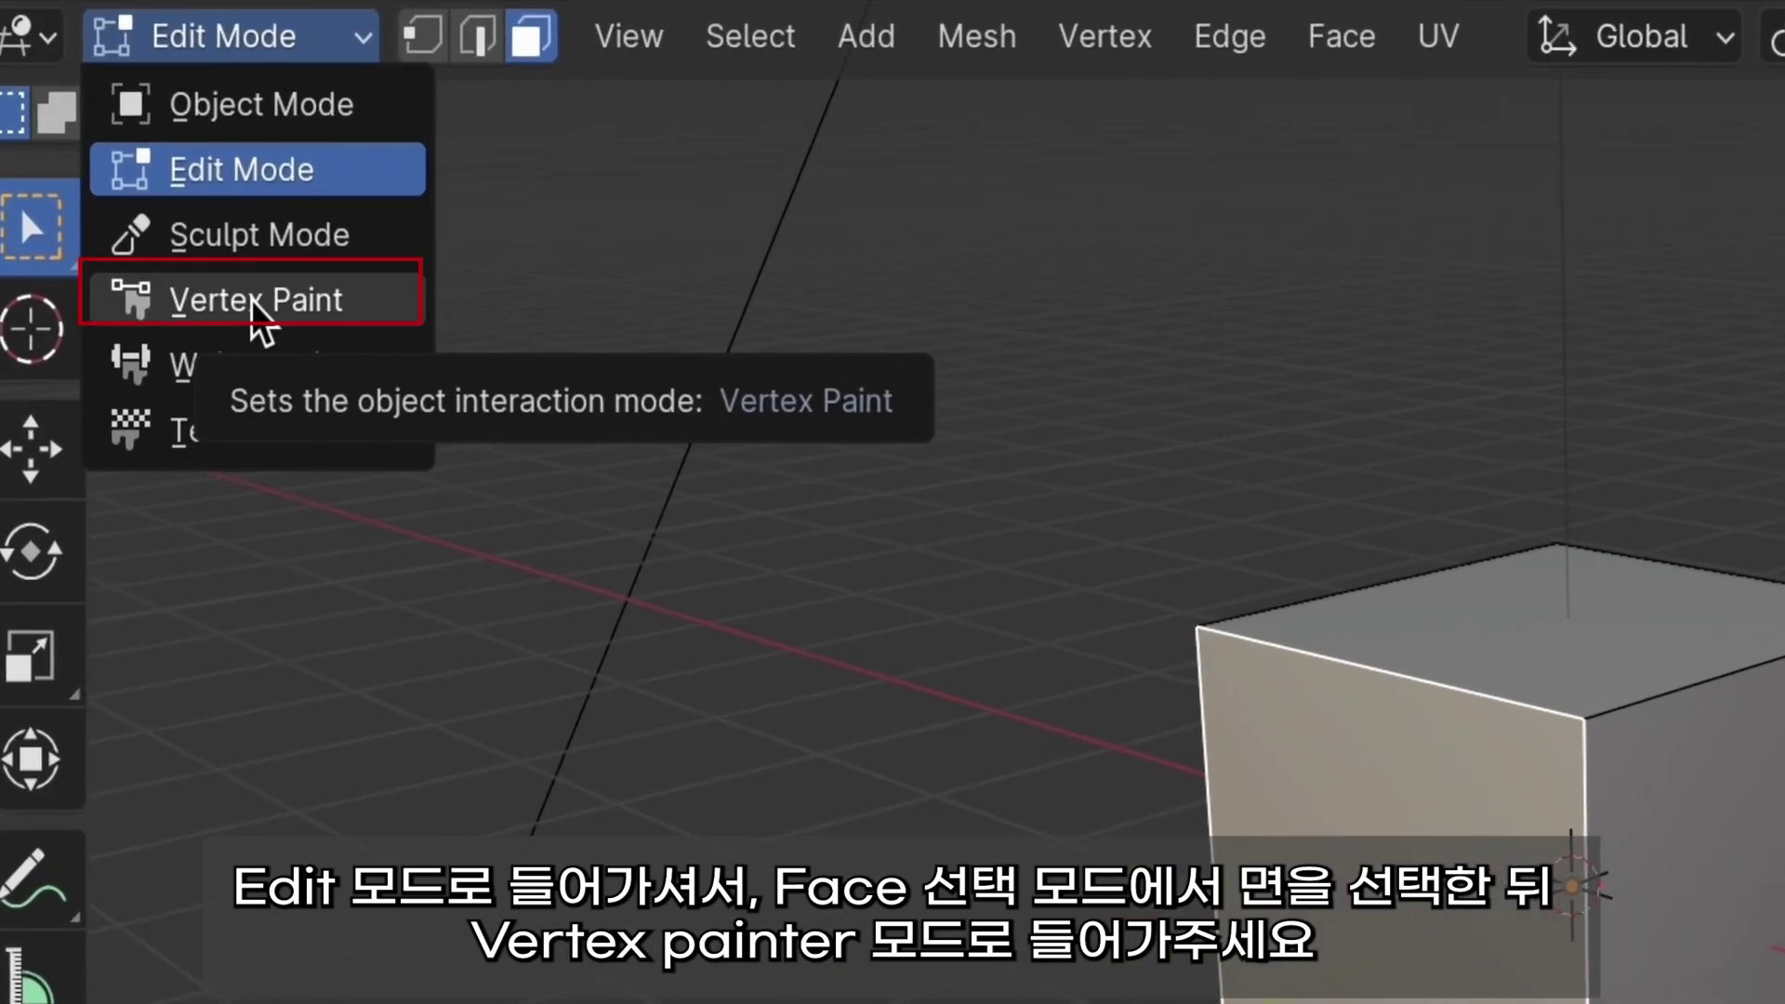
{"action": "left_click", "coordinate": [244, 286]}
{"action": "left_click", "coordinate": [459, 112]}
{"action": "left_click", "coordinate": [889, 316]}
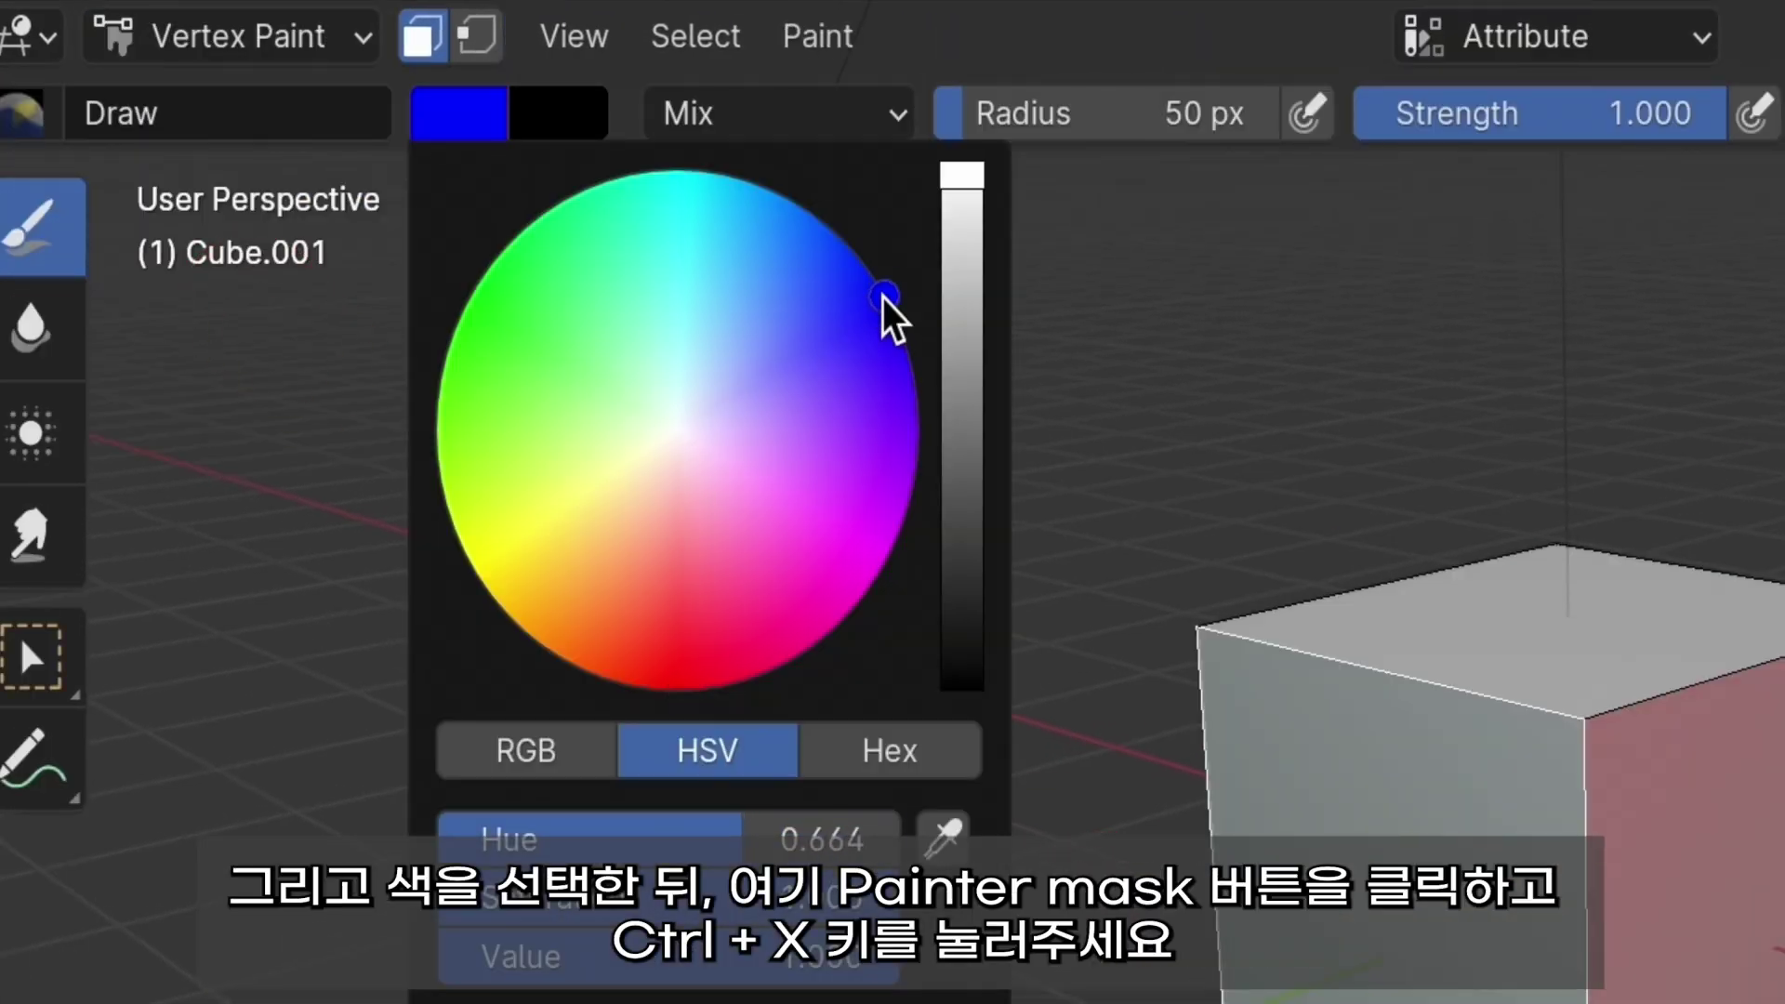
{"action": "left_click", "coordinate": [421, 42]}
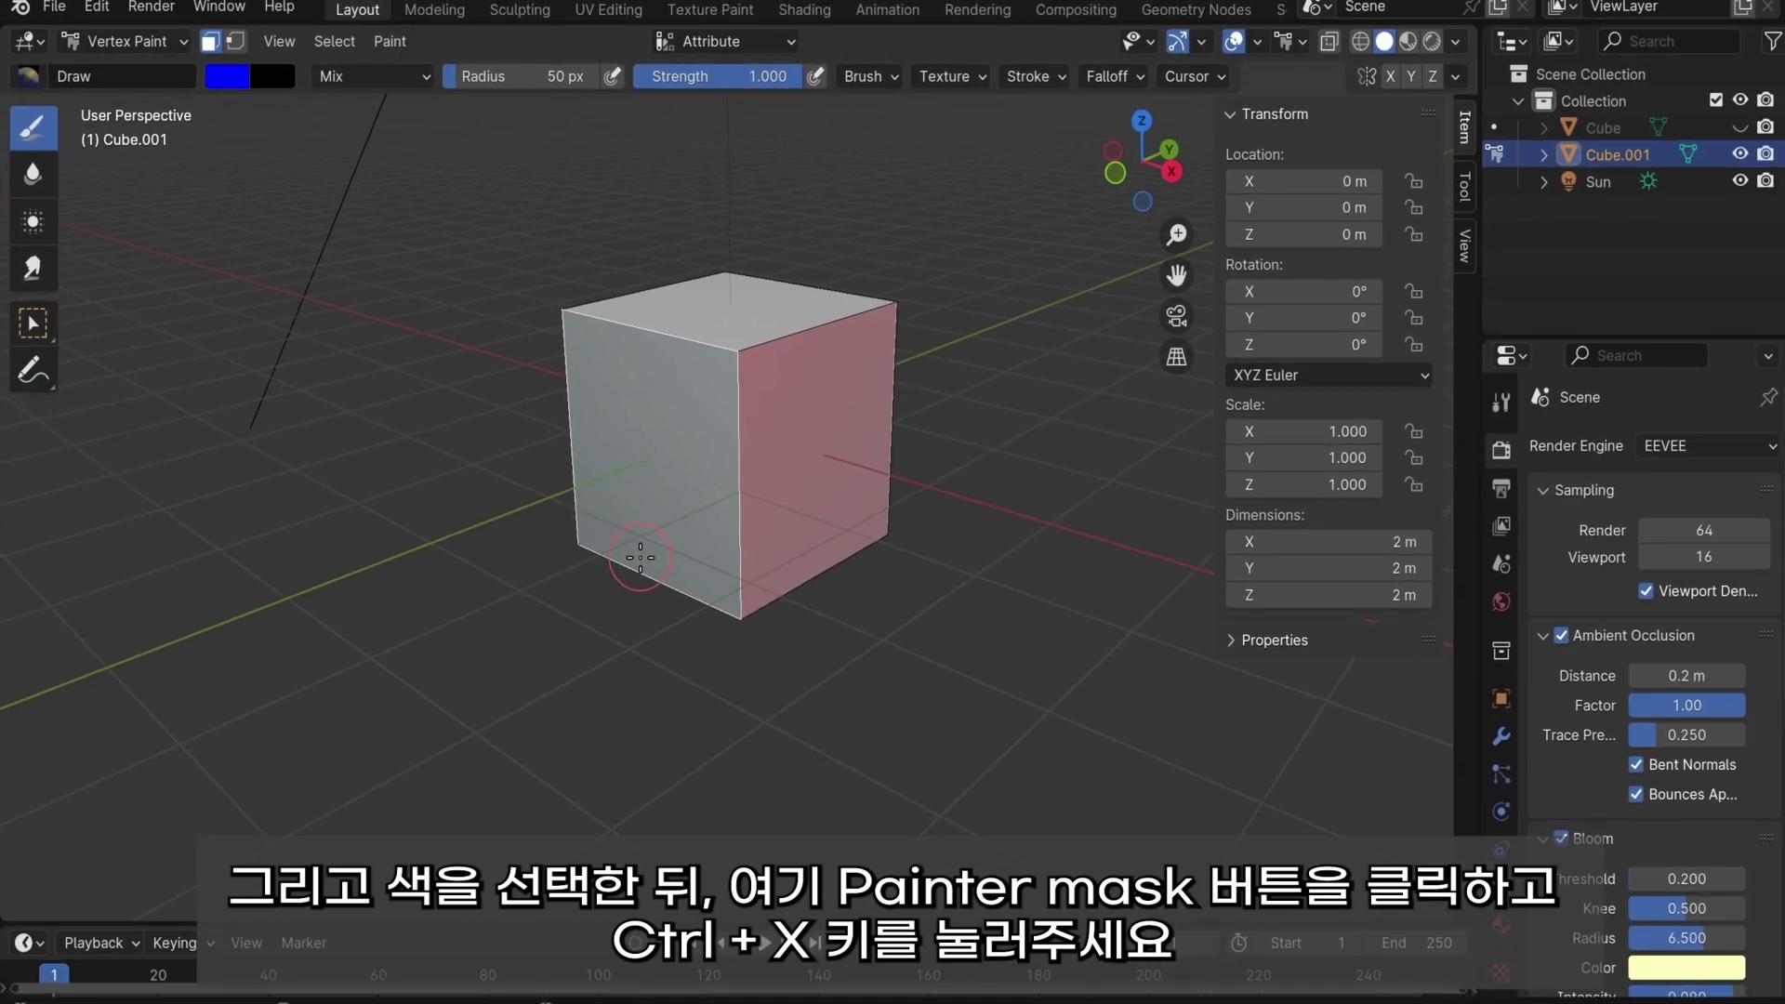
{"action": "key", "text": "ctrl+x"}
{"action": "mouse_move", "coordinate": [753, 596]}
{"action": "middle_mouse_down"}
{"action": "mouse_move", "coordinate": [716, 569]}
{"action": "mouse_move", "coordinate": [725, 583]}
{"action": "middle_mouse_up"}
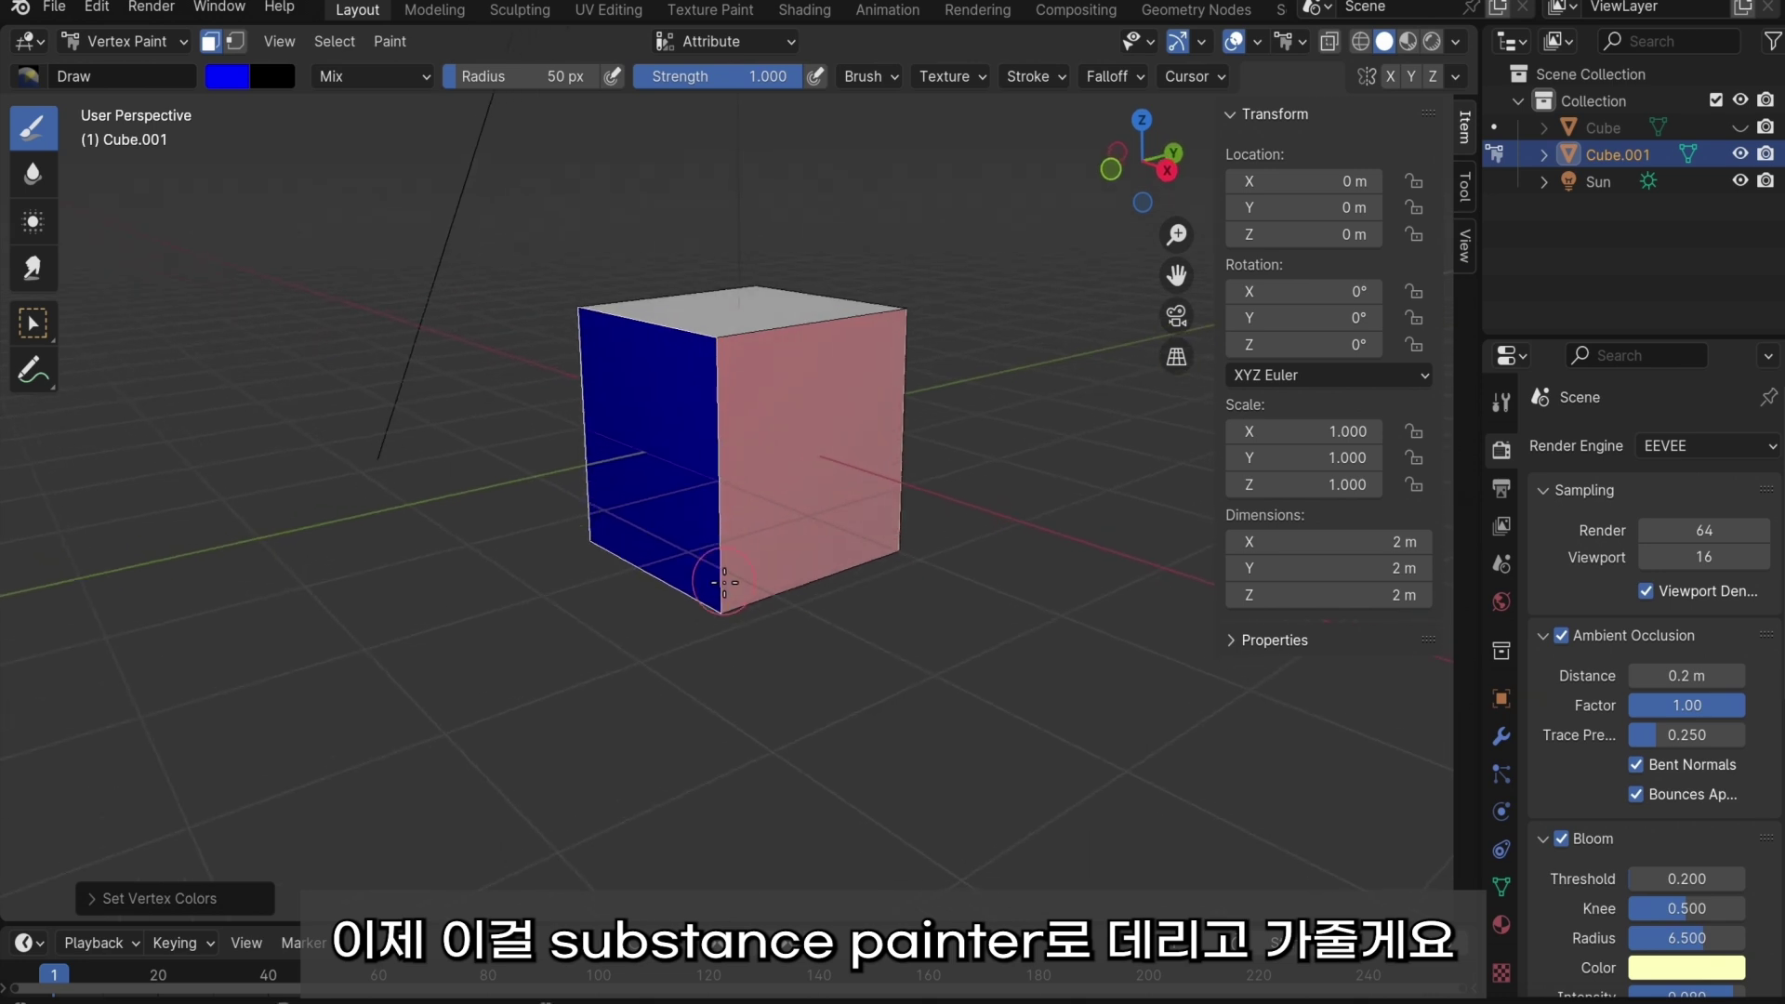
- Start an FBX (.fbx) export from Blender's File > Export menu
{"action": "left_click", "coordinate": [54, 7]}
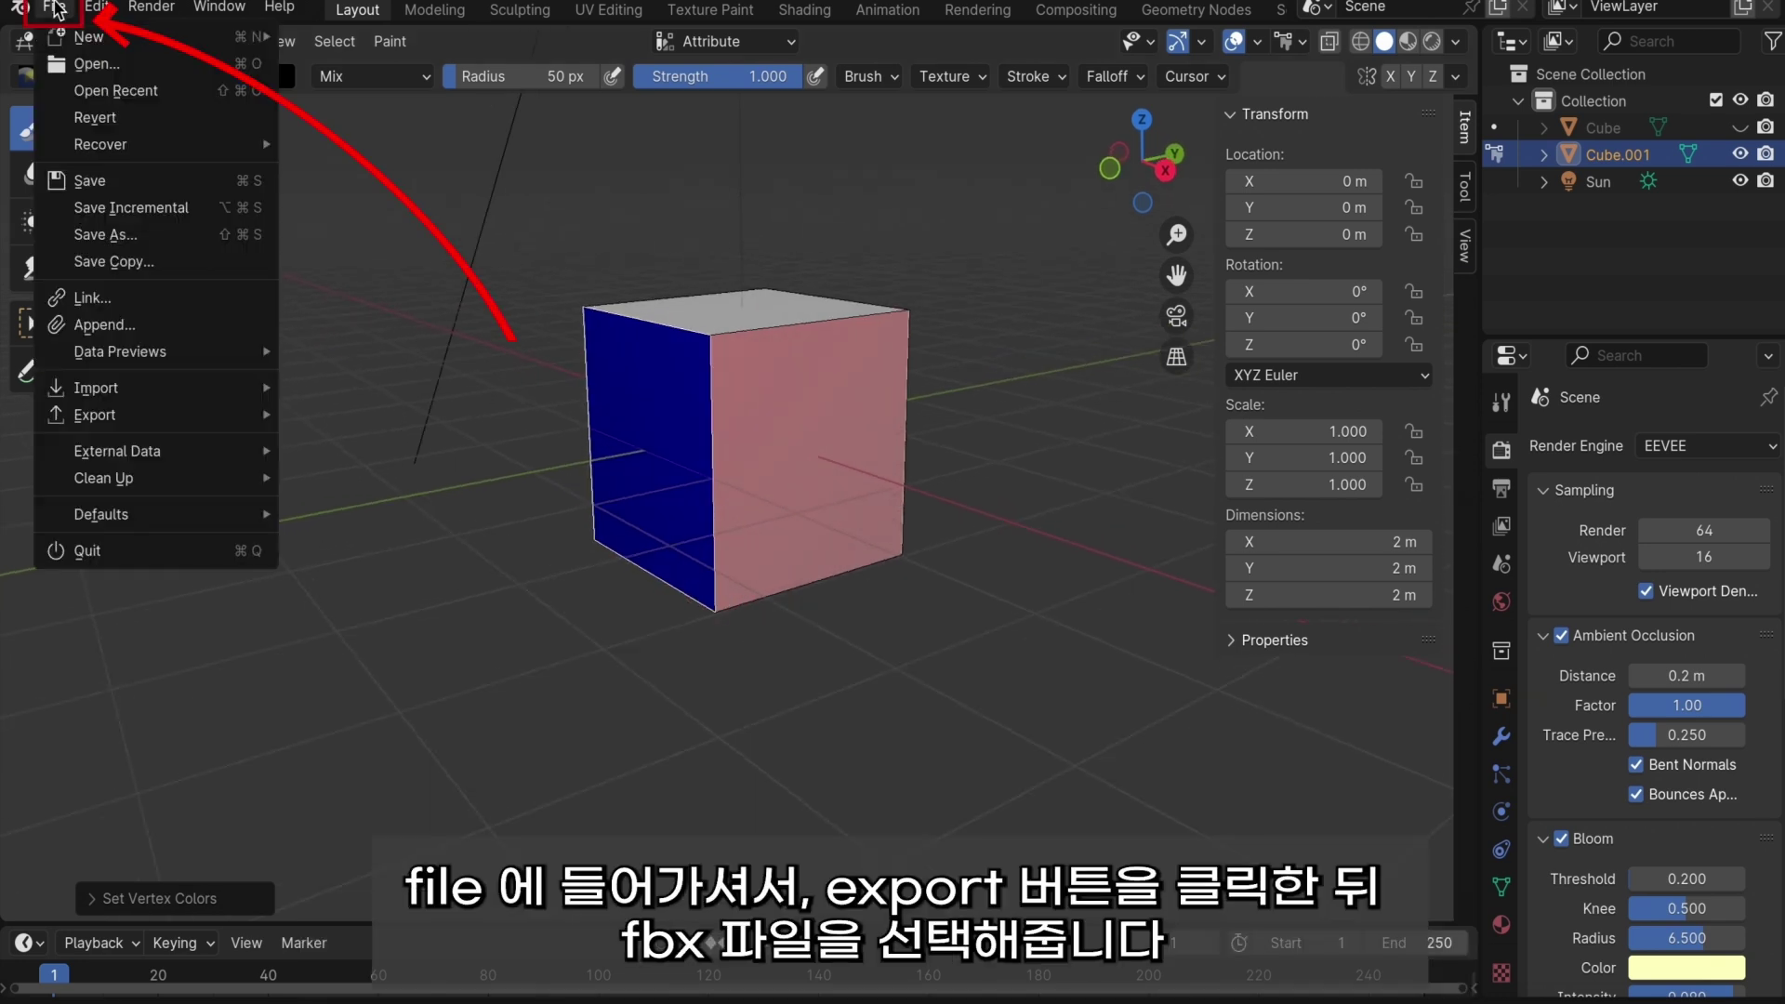
{"action": "mouse_move", "coordinate": [94, 415]}
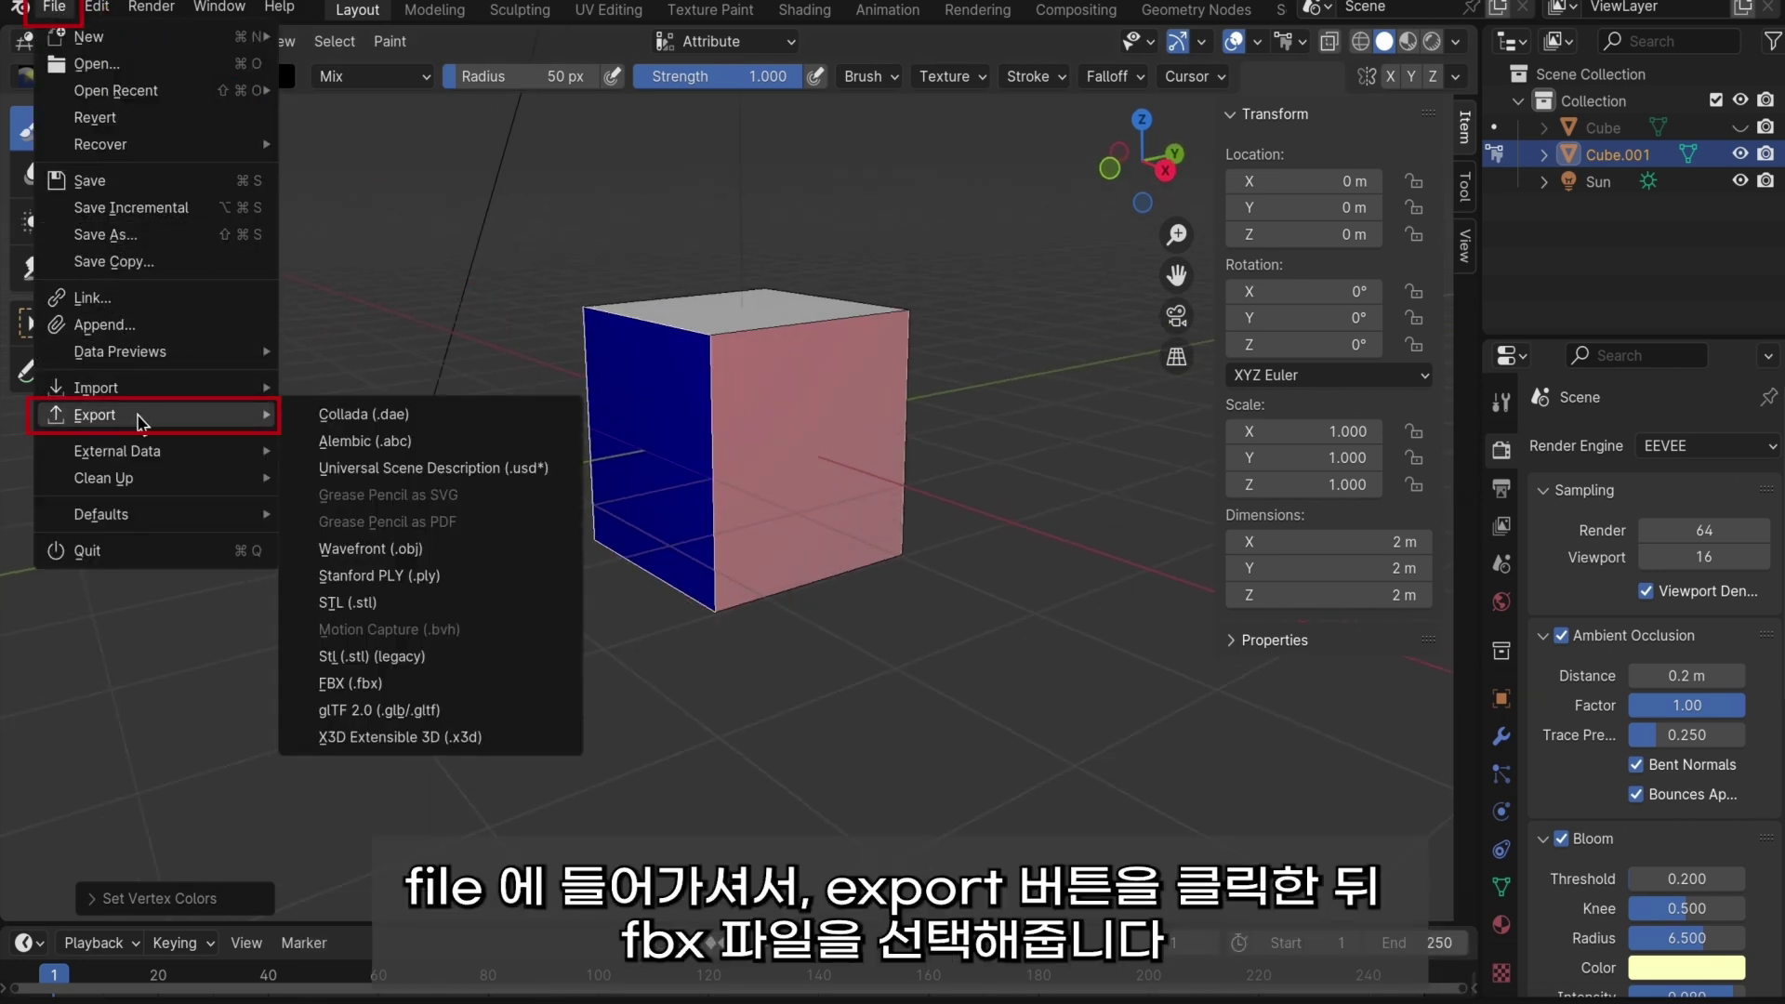
{"action": "left_click", "coordinate": [381, 684]}
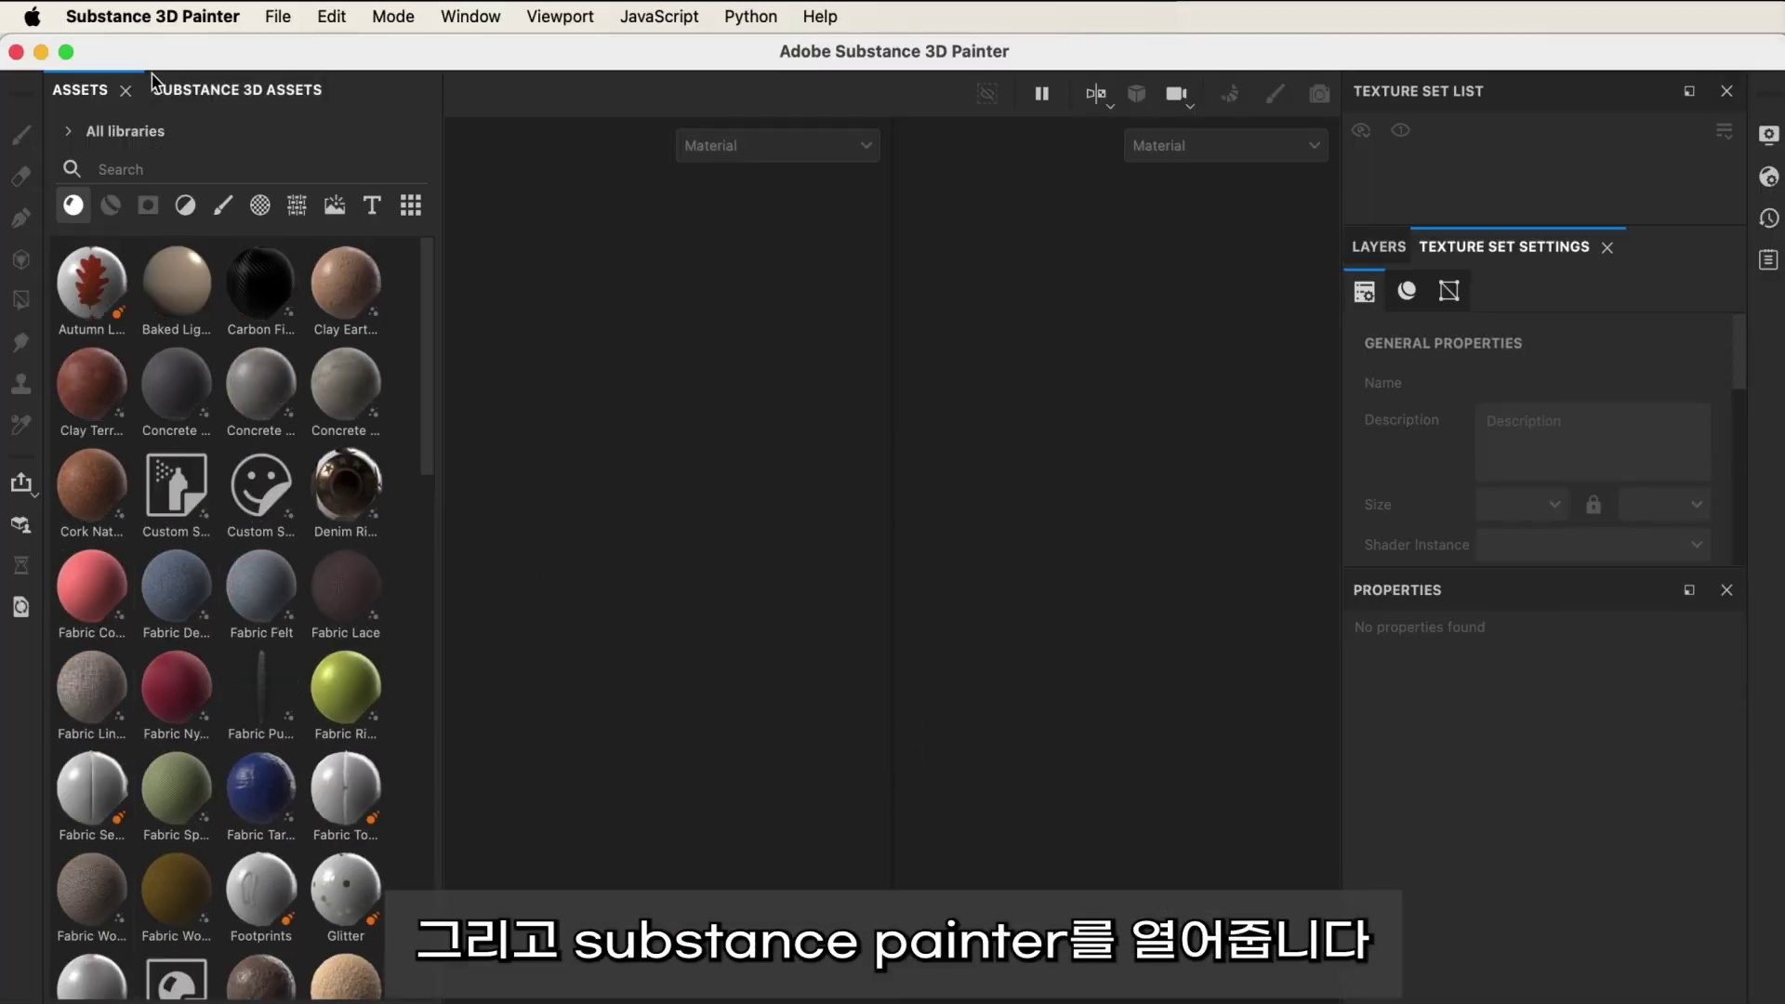
- Create a new project from the exported e.fbx mesh with default settings
{"action": "left_click", "coordinate": [281, 21]}
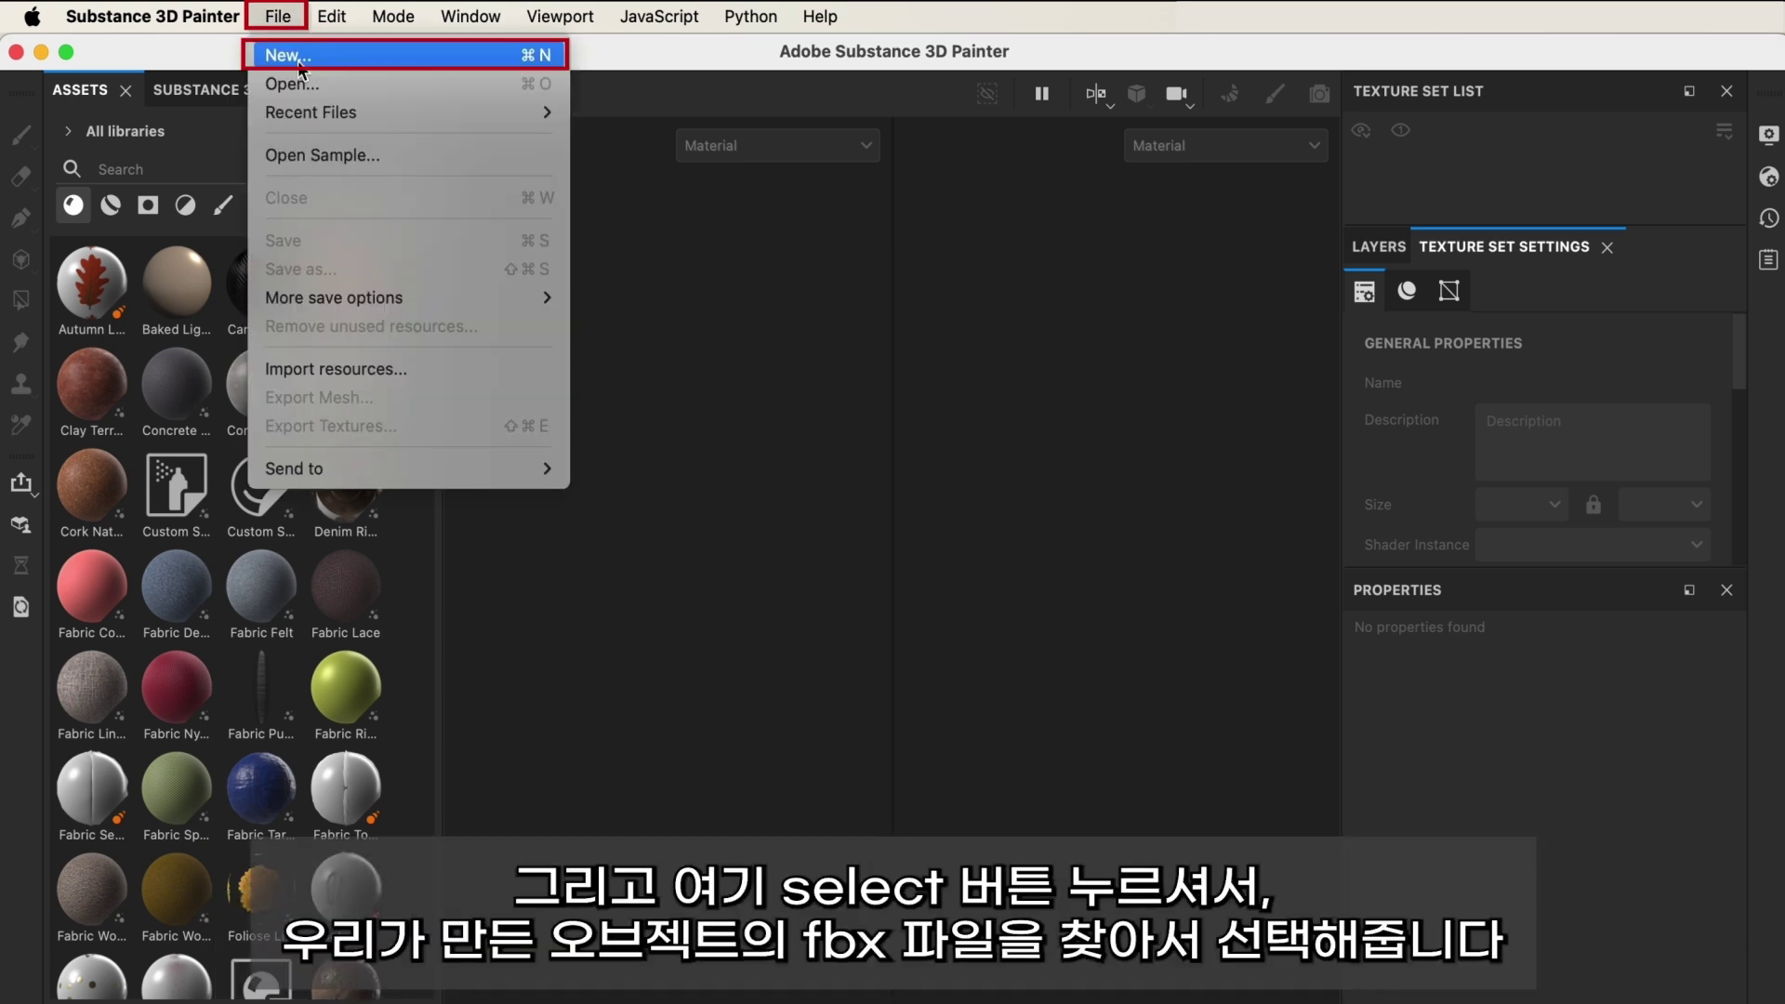
{"action": "left_click", "coordinate": [299, 57]}
{"action": "left_click", "coordinate": [1170, 261]}
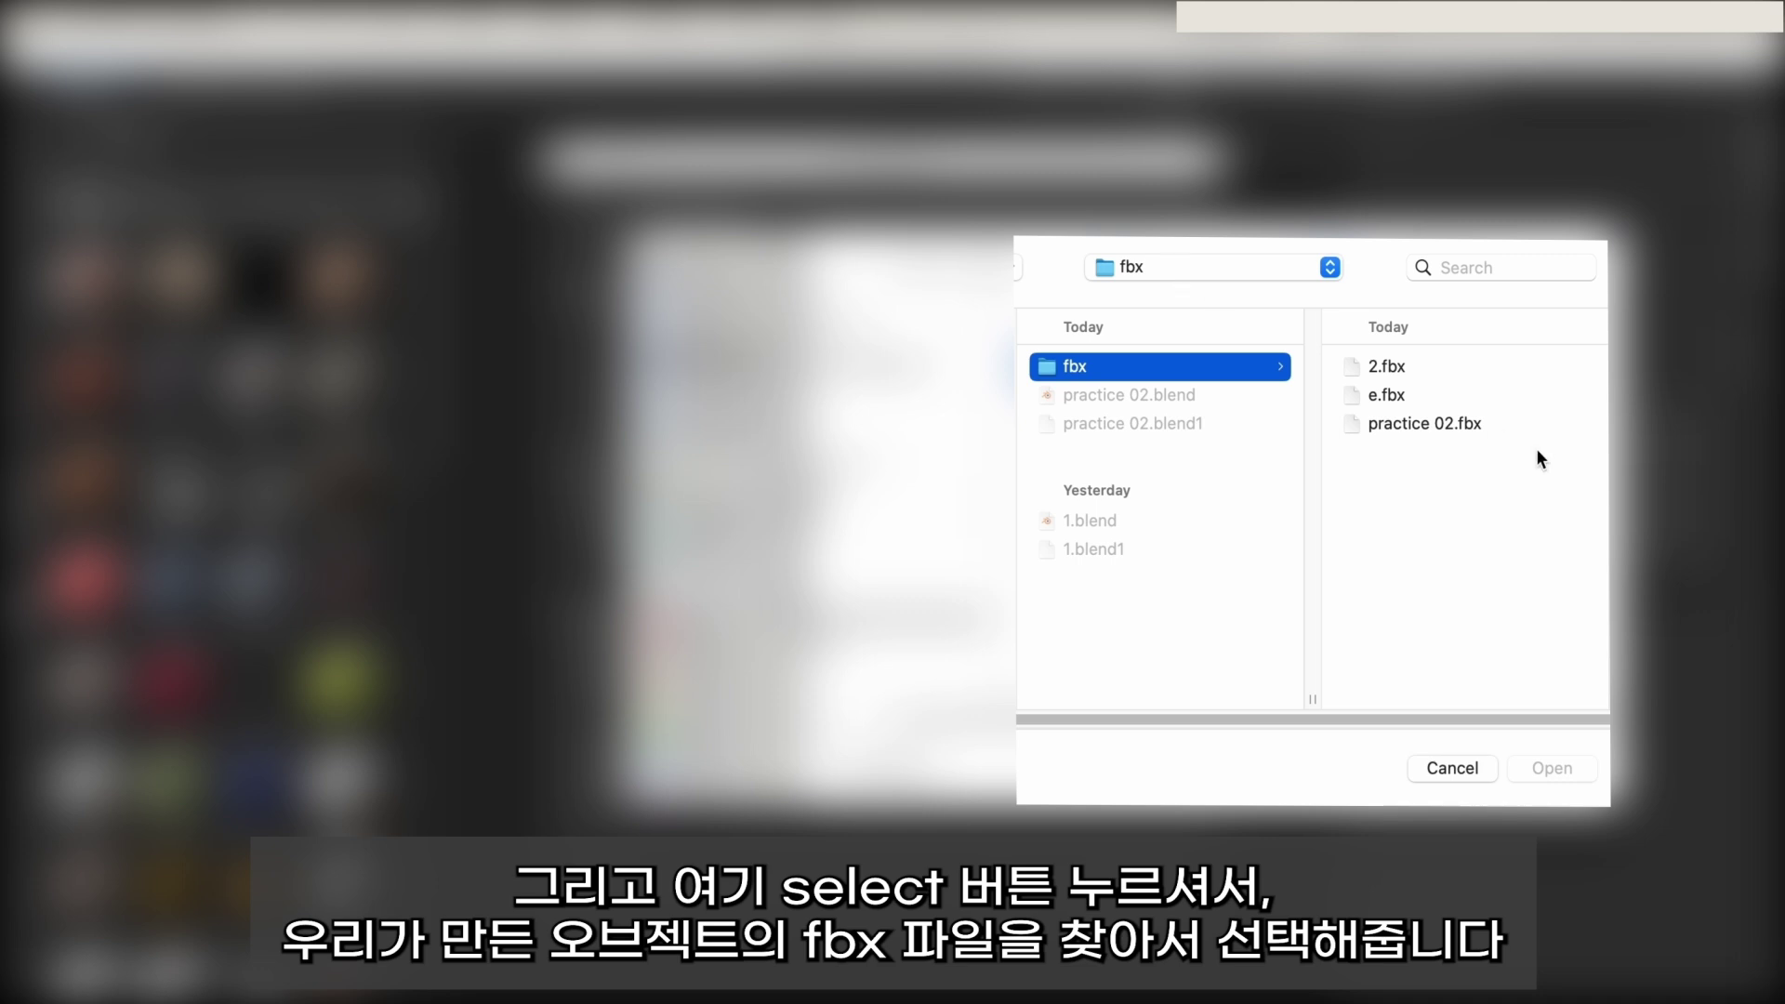
{"action": "left_click", "coordinate": [1401, 398]}
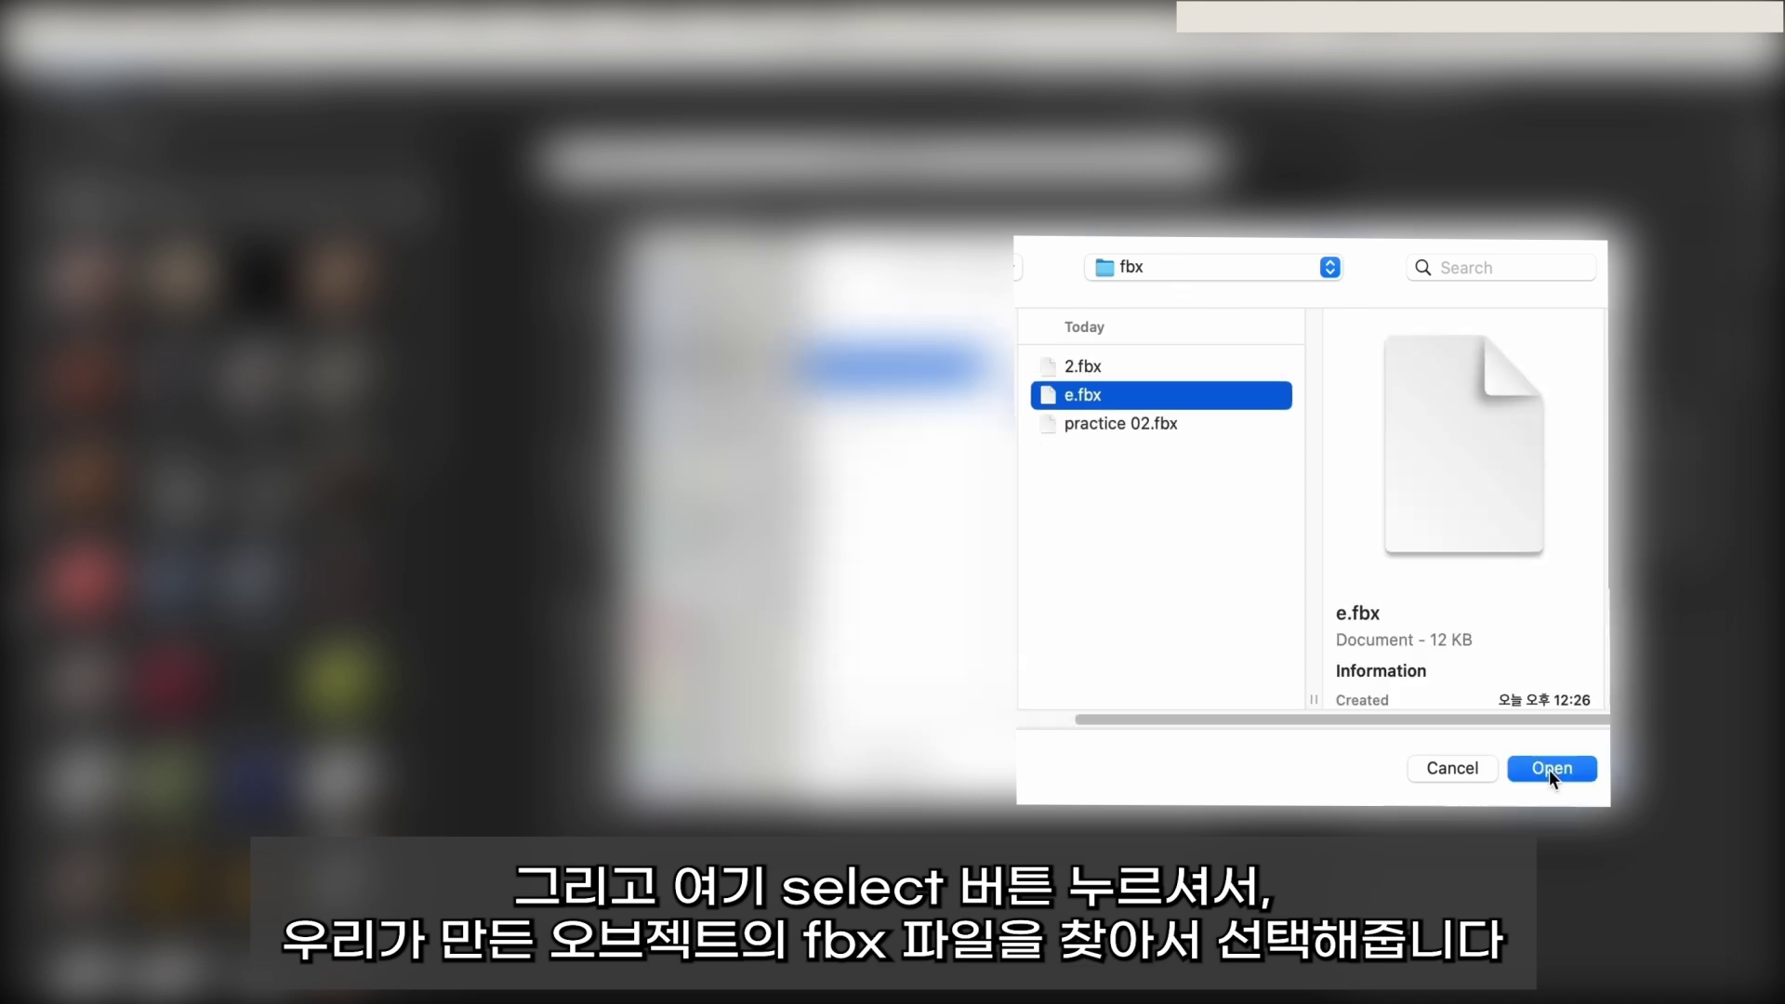
{"action": "left_click", "coordinate": [1549, 768]}
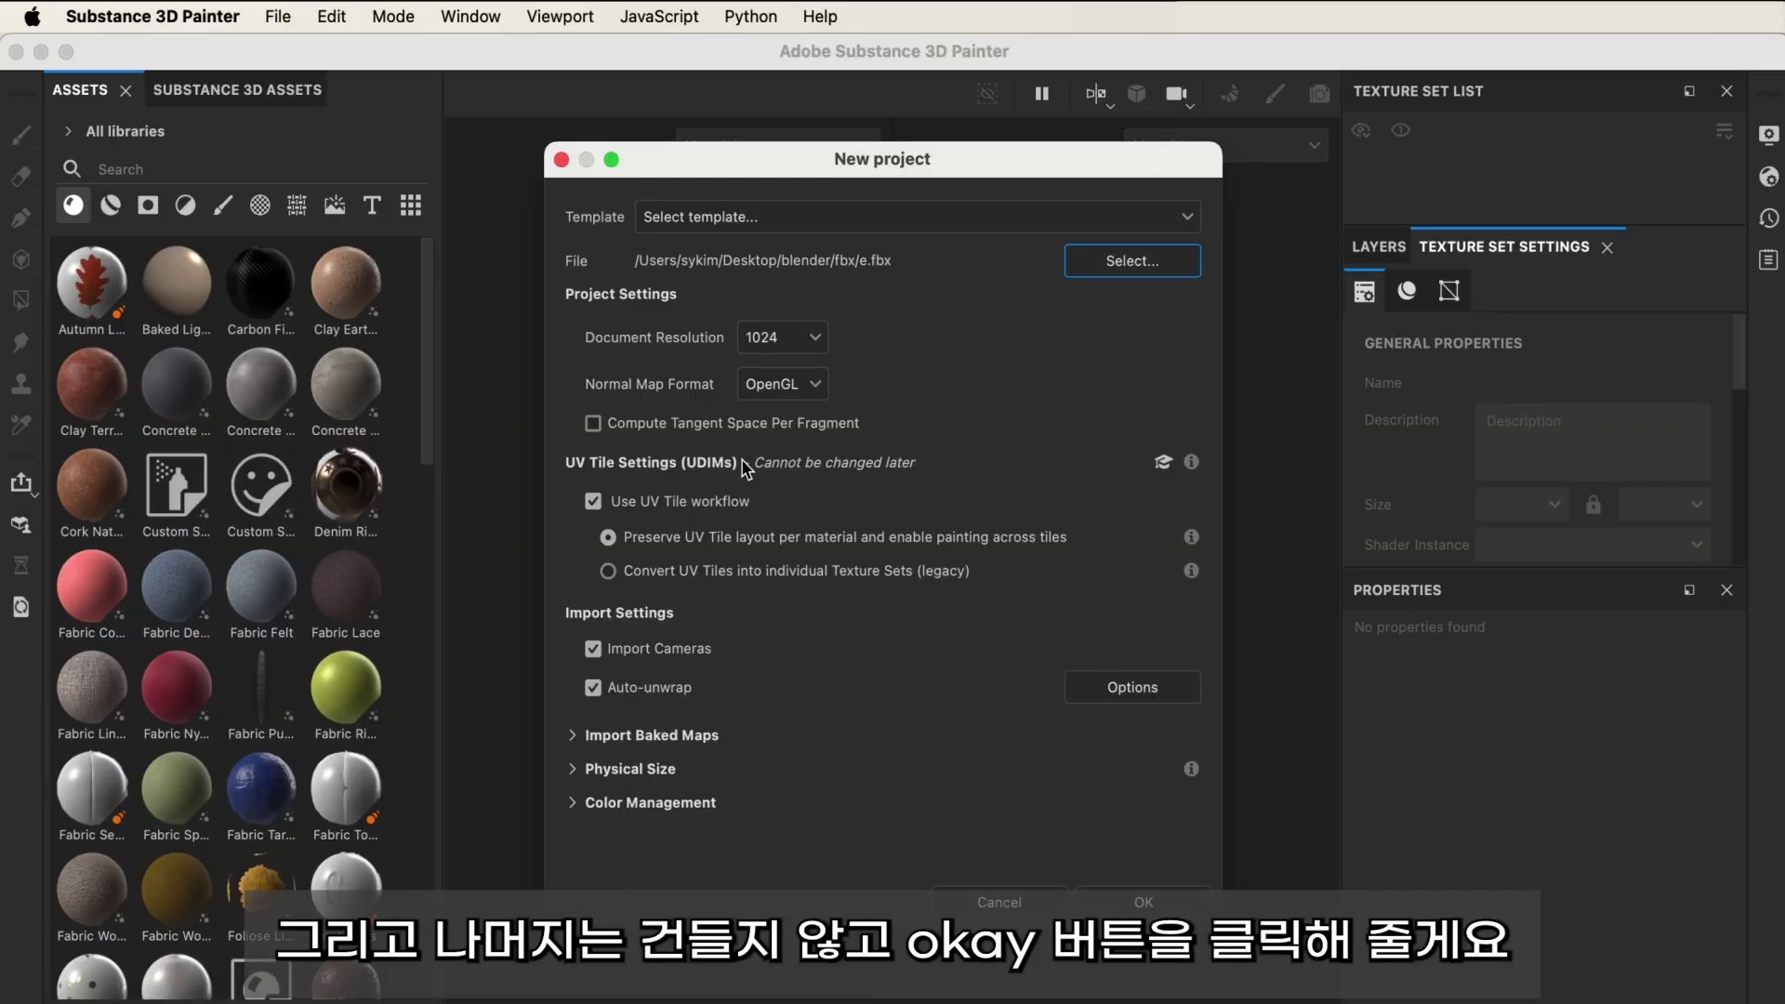
{"action": "left_click", "coordinate": [1144, 902]}
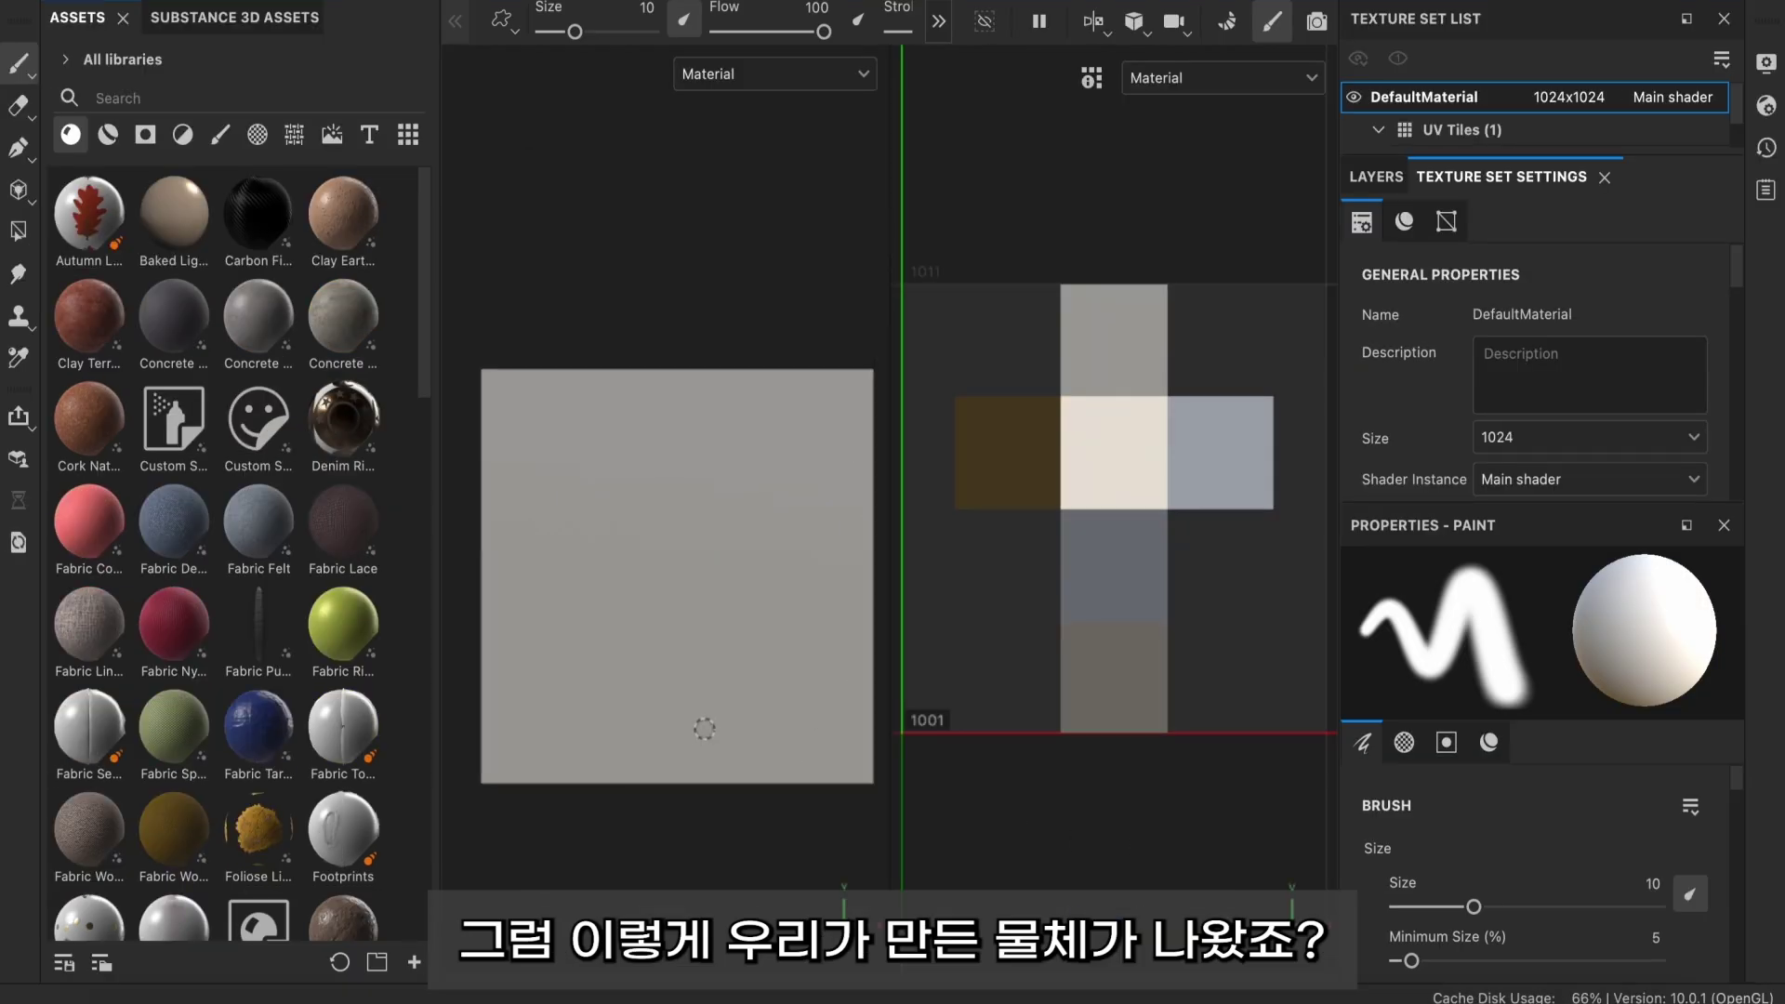
- Scroll Texture Set Settings down to open the Bake Mesh Maps setup
{"action": "mouse_move", "coordinate": [725, 734]}
{"action": "left_mouse_down", "text": "alt"}
{"action": "mouse_move", "coordinate": [586, 778]}
{"action": "mouse_move", "coordinate": [827, 734]}
{"action": "mouse_move", "coordinate": [828, 782]}
{"action": "mouse_move", "coordinate": [717, 785]}
{"action": "left_mouse_up", "text": "alt"}
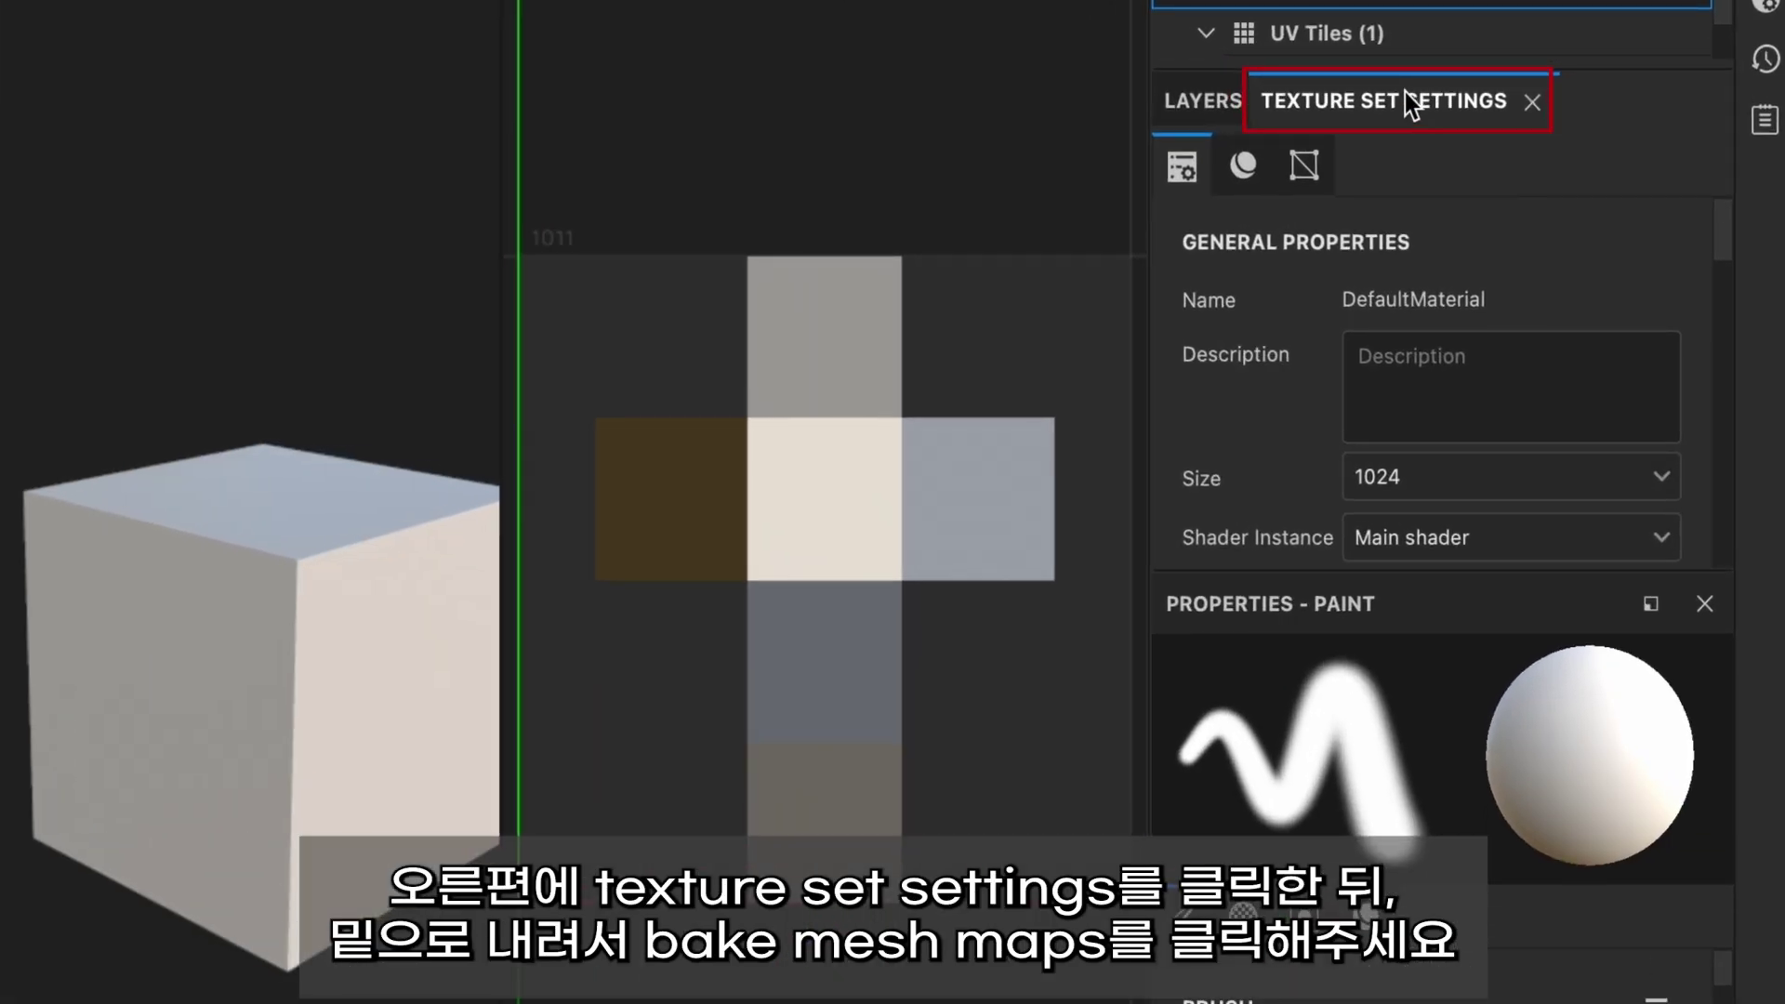
{"action": "scroll", "coordinate": [1607, 396], "scroll_direction": "down", "scroll_amount": 2}
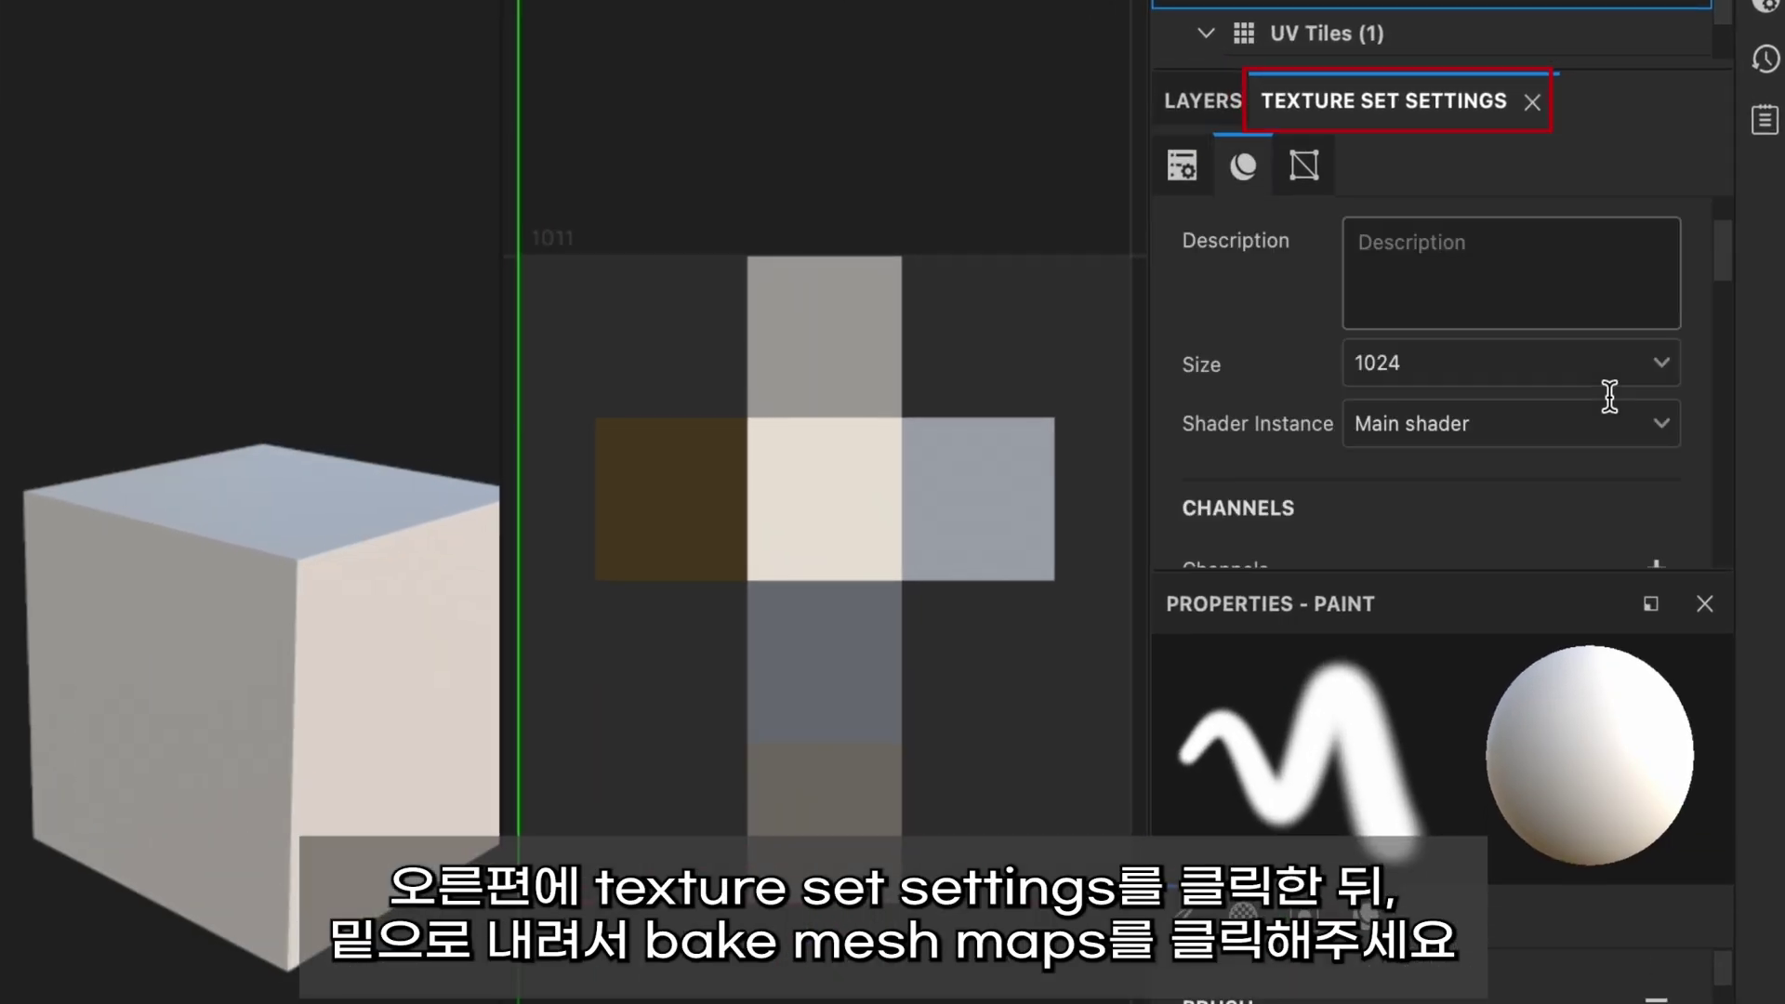
{"action": "scroll", "coordinate": [1607, 396], "scroll_direction": "down", "scroll_amount": 2}
{"action": "scroll", "coordinate": [1607, 396], "scroll_direction": "down", "scroll_amount": 4}
{"action": "scroll", "coordinate": [1605, 396], "scroll_direction": "down", "scroll_amount": 1}
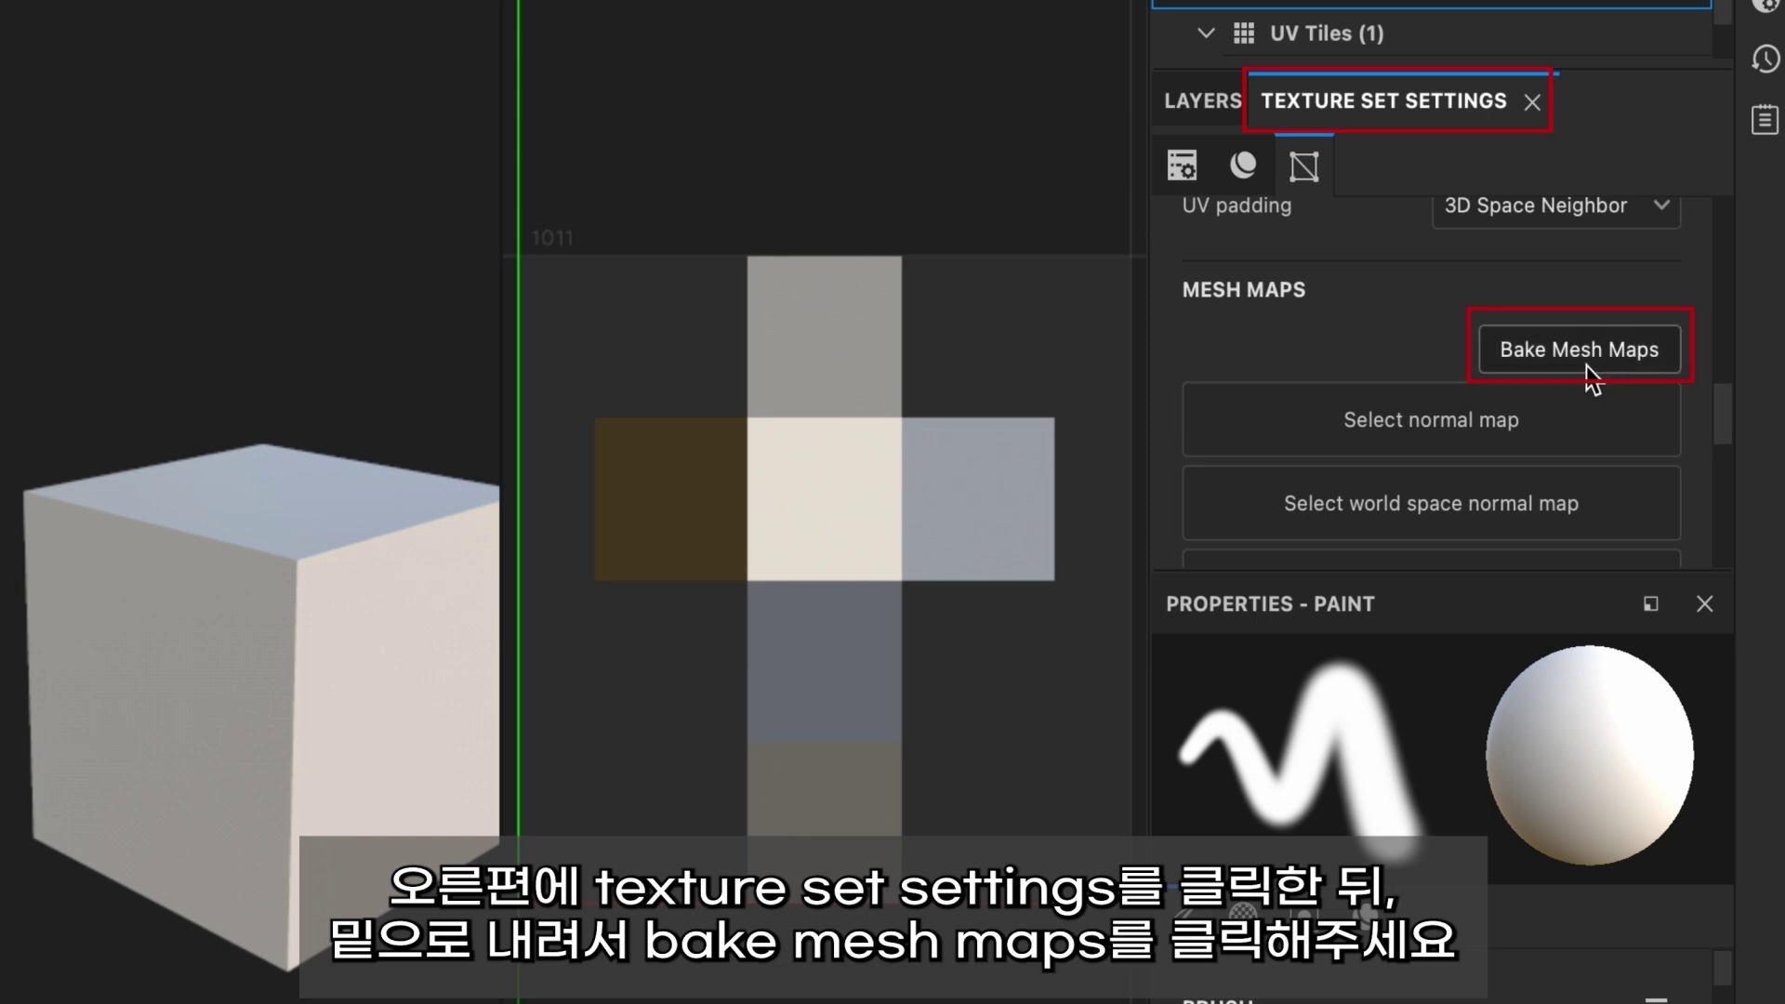
{"action": "left_click", "coordinate": [1585, 368]}
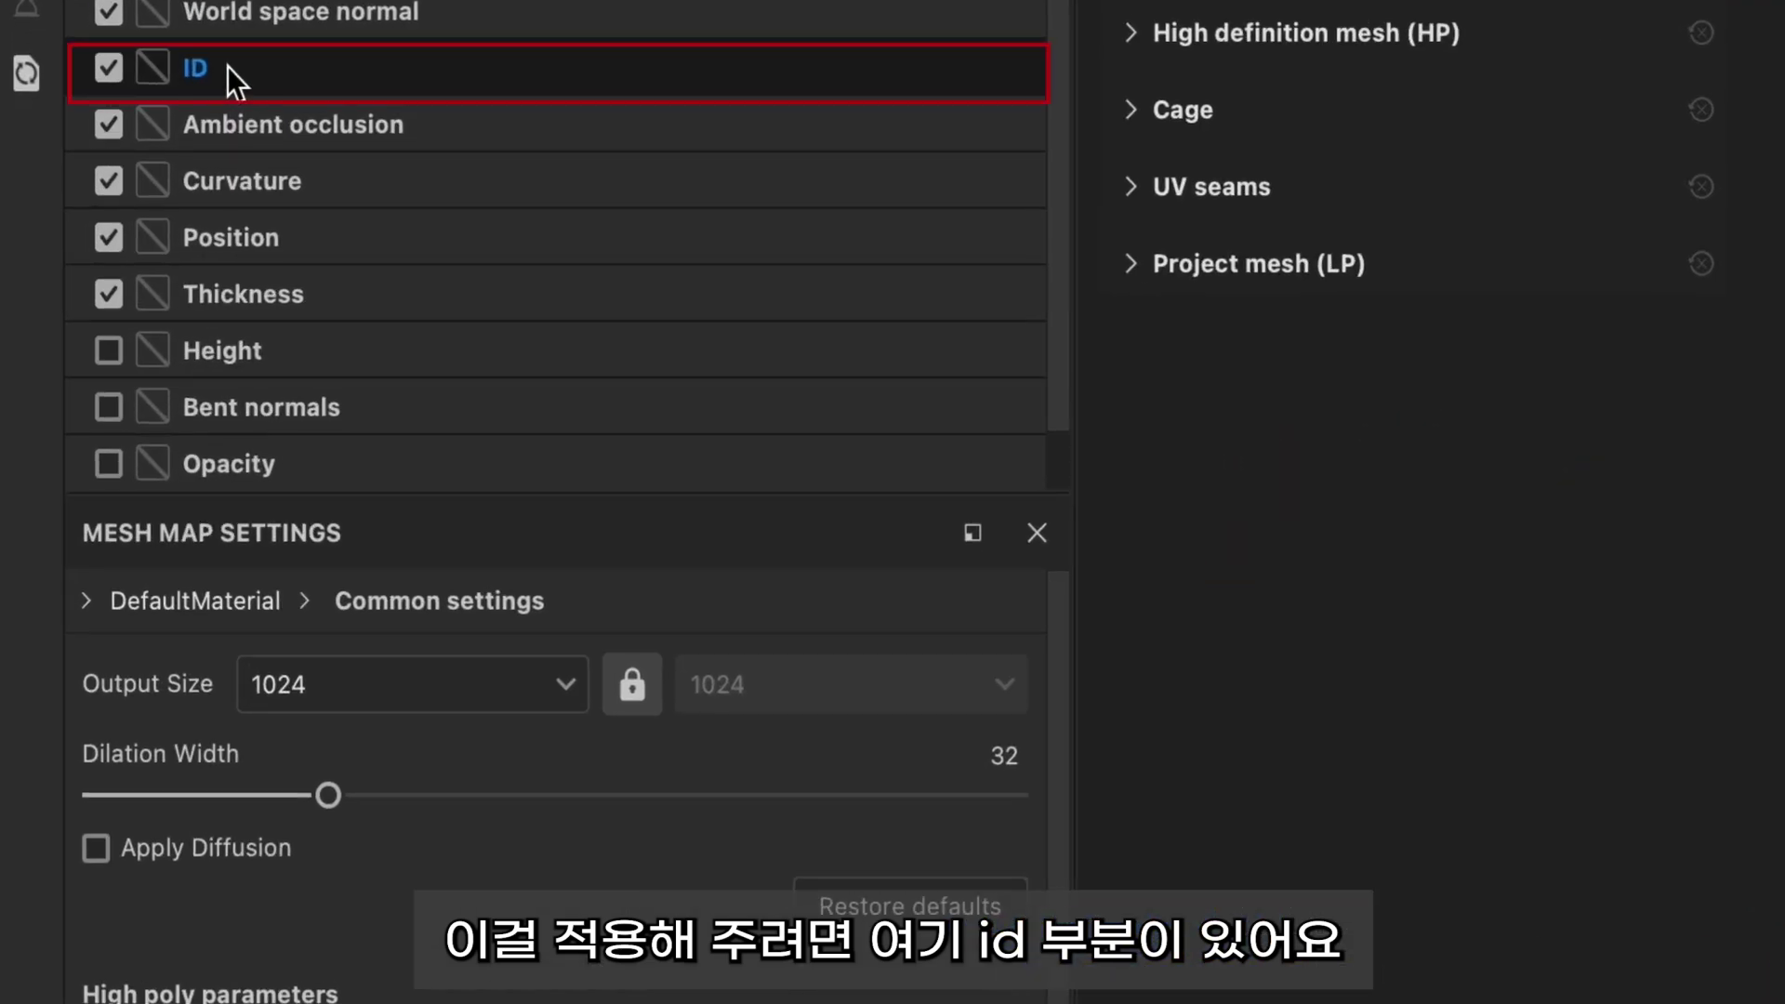
- Set the ID map Color Source to Vertex Color, bake, and return to painting
{"action": "left_click", "coordinate": [227, 67]}
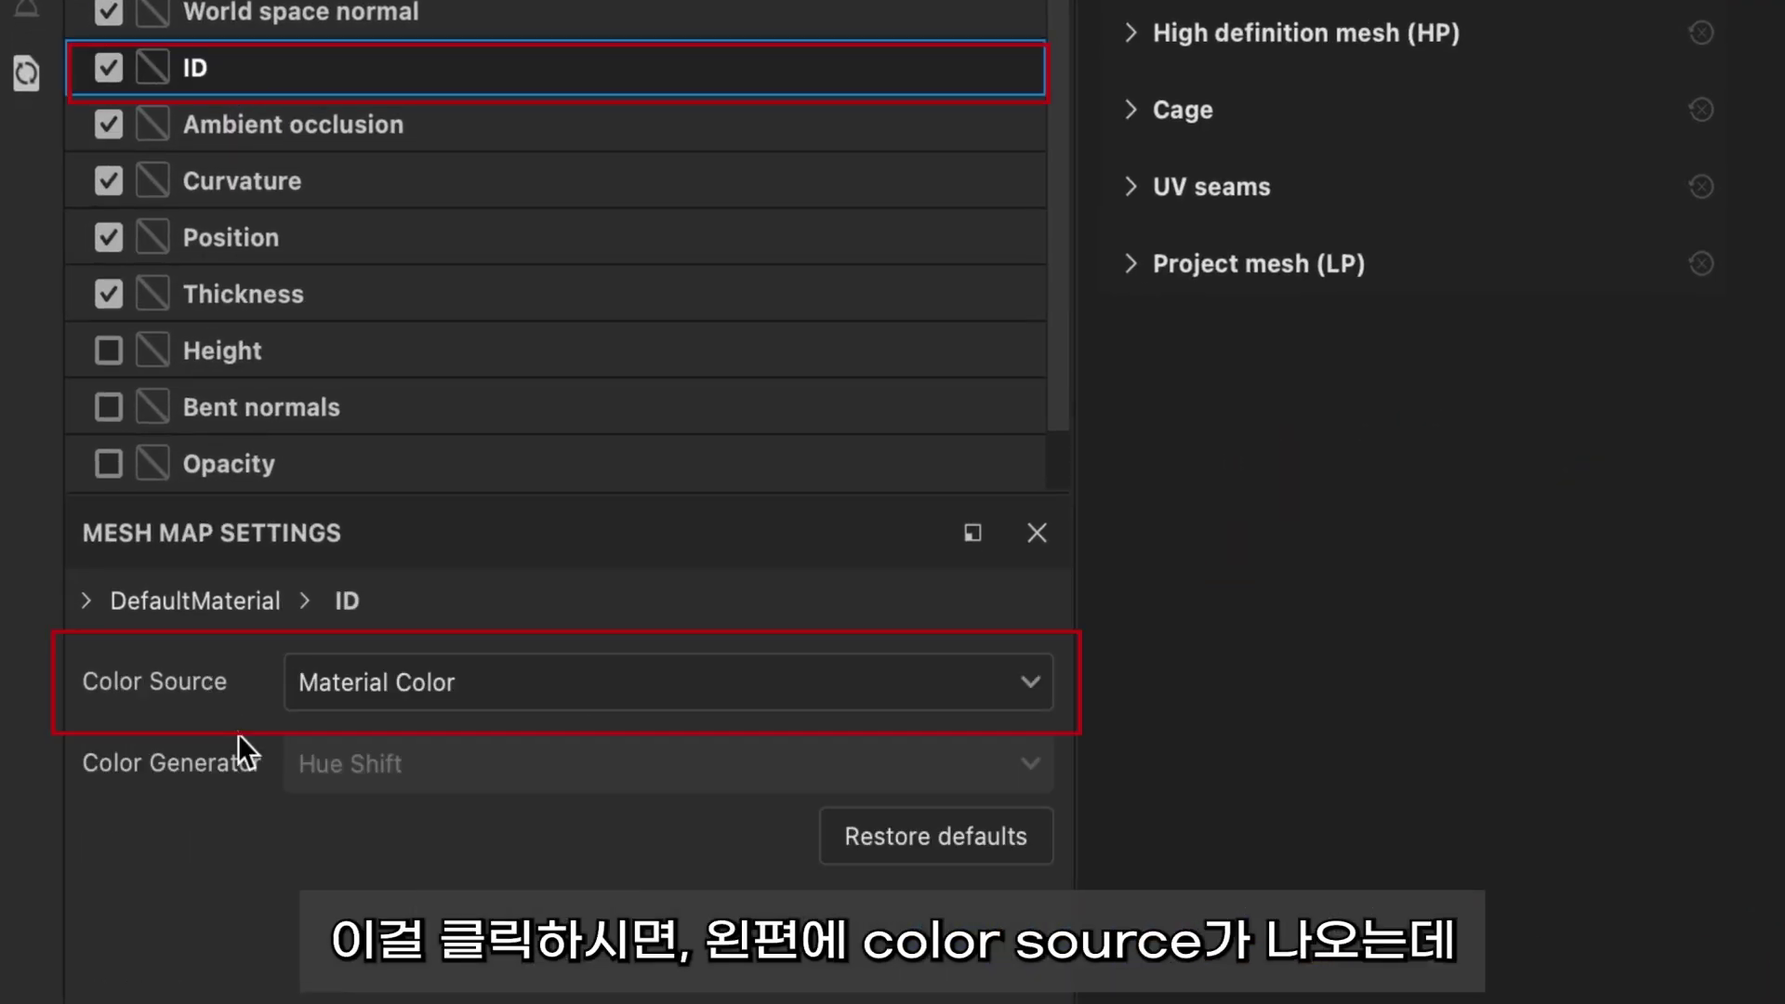
{"action": "left_click", "coordinate": [404, 706]}
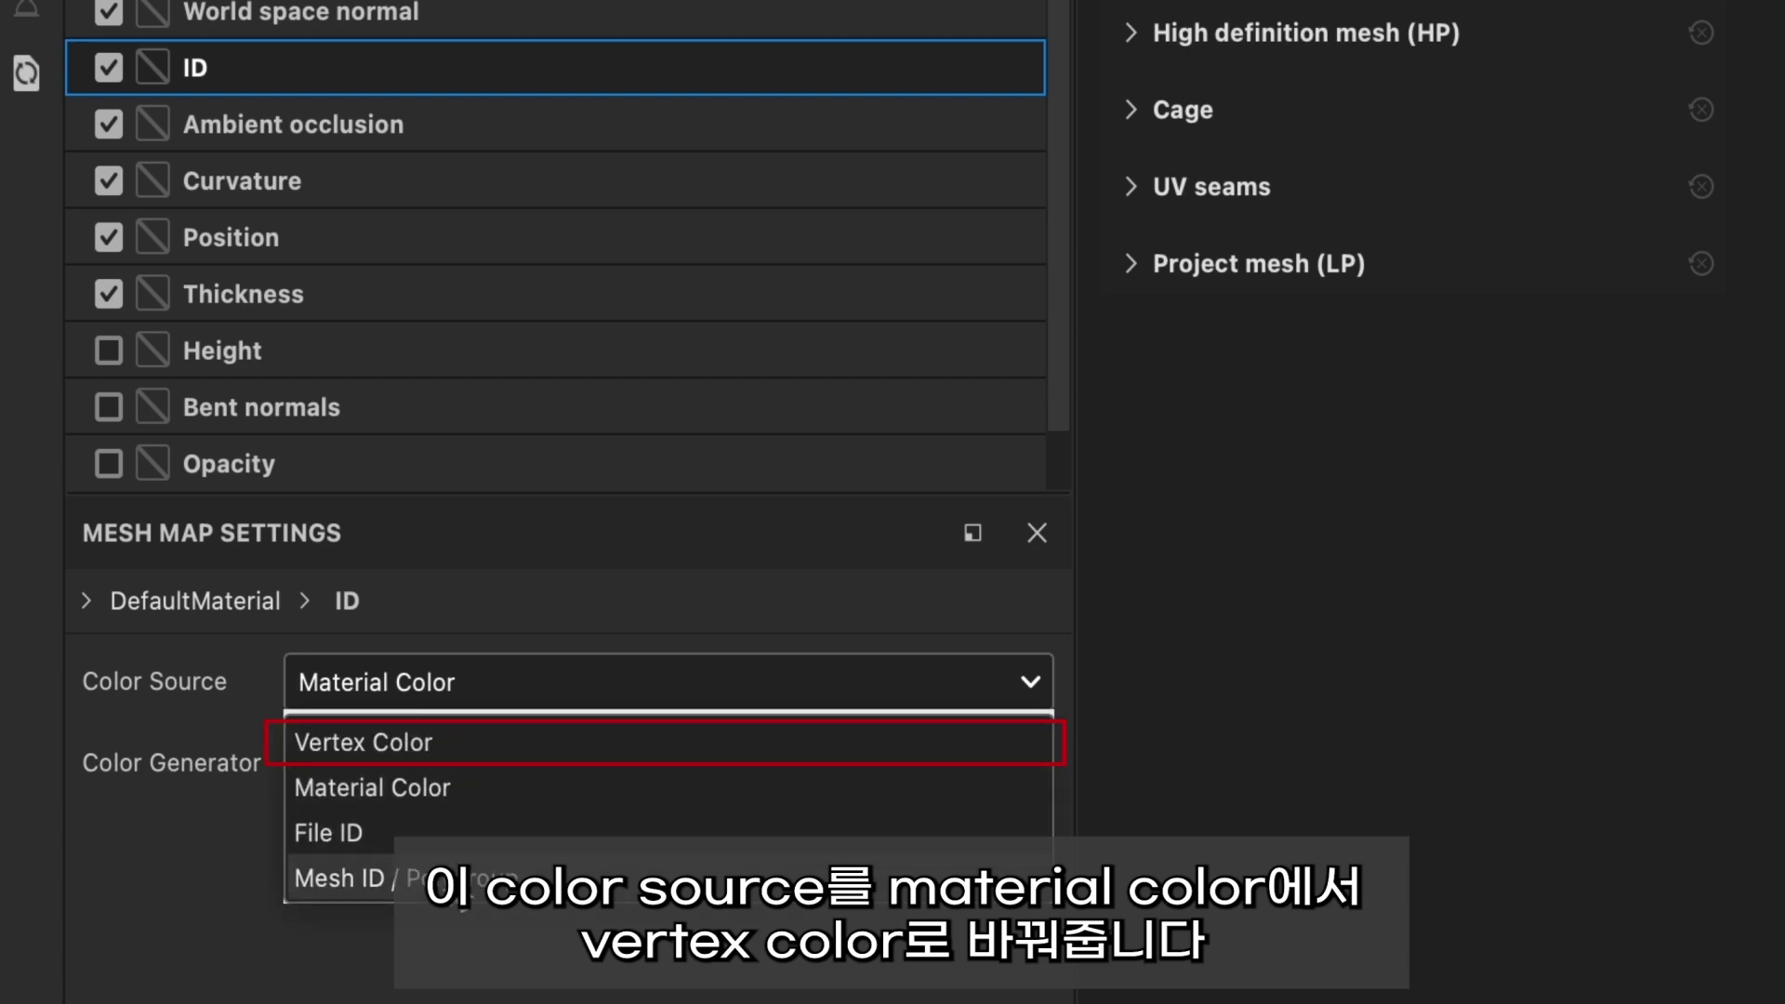
{"action": "left_click", "coordinate": [415, 744]}
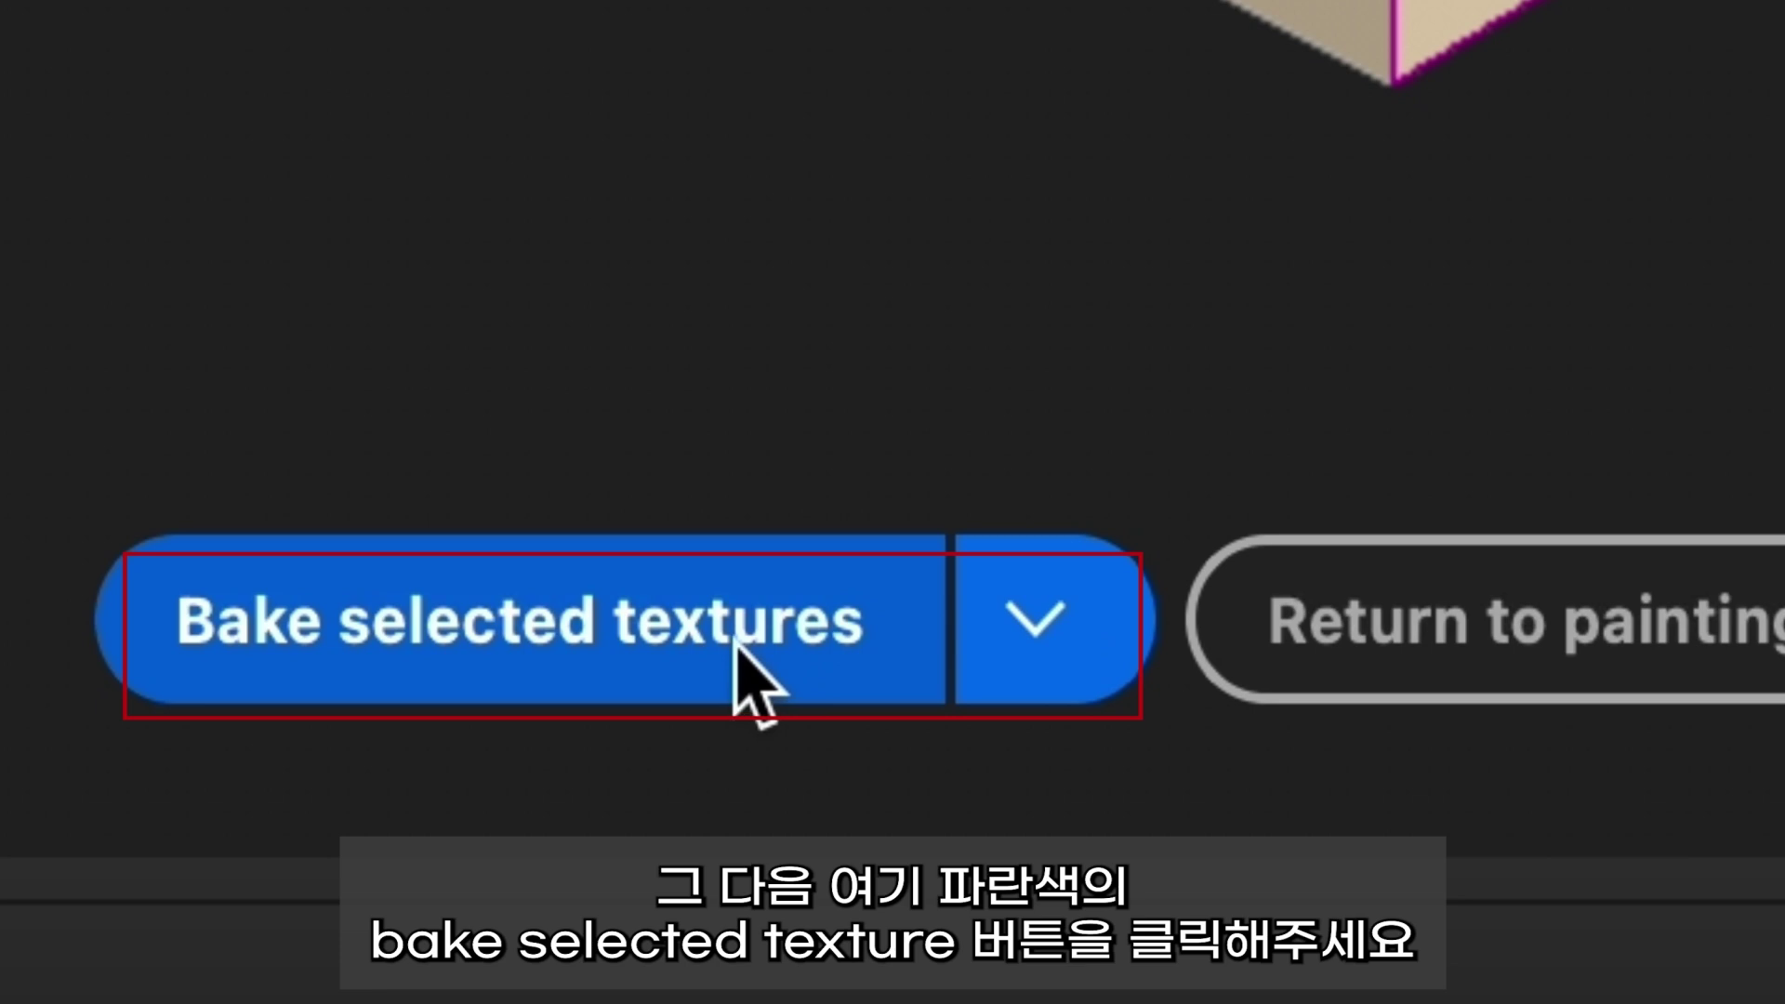
{"action": "left_click", "coordinate": [734, 642]}
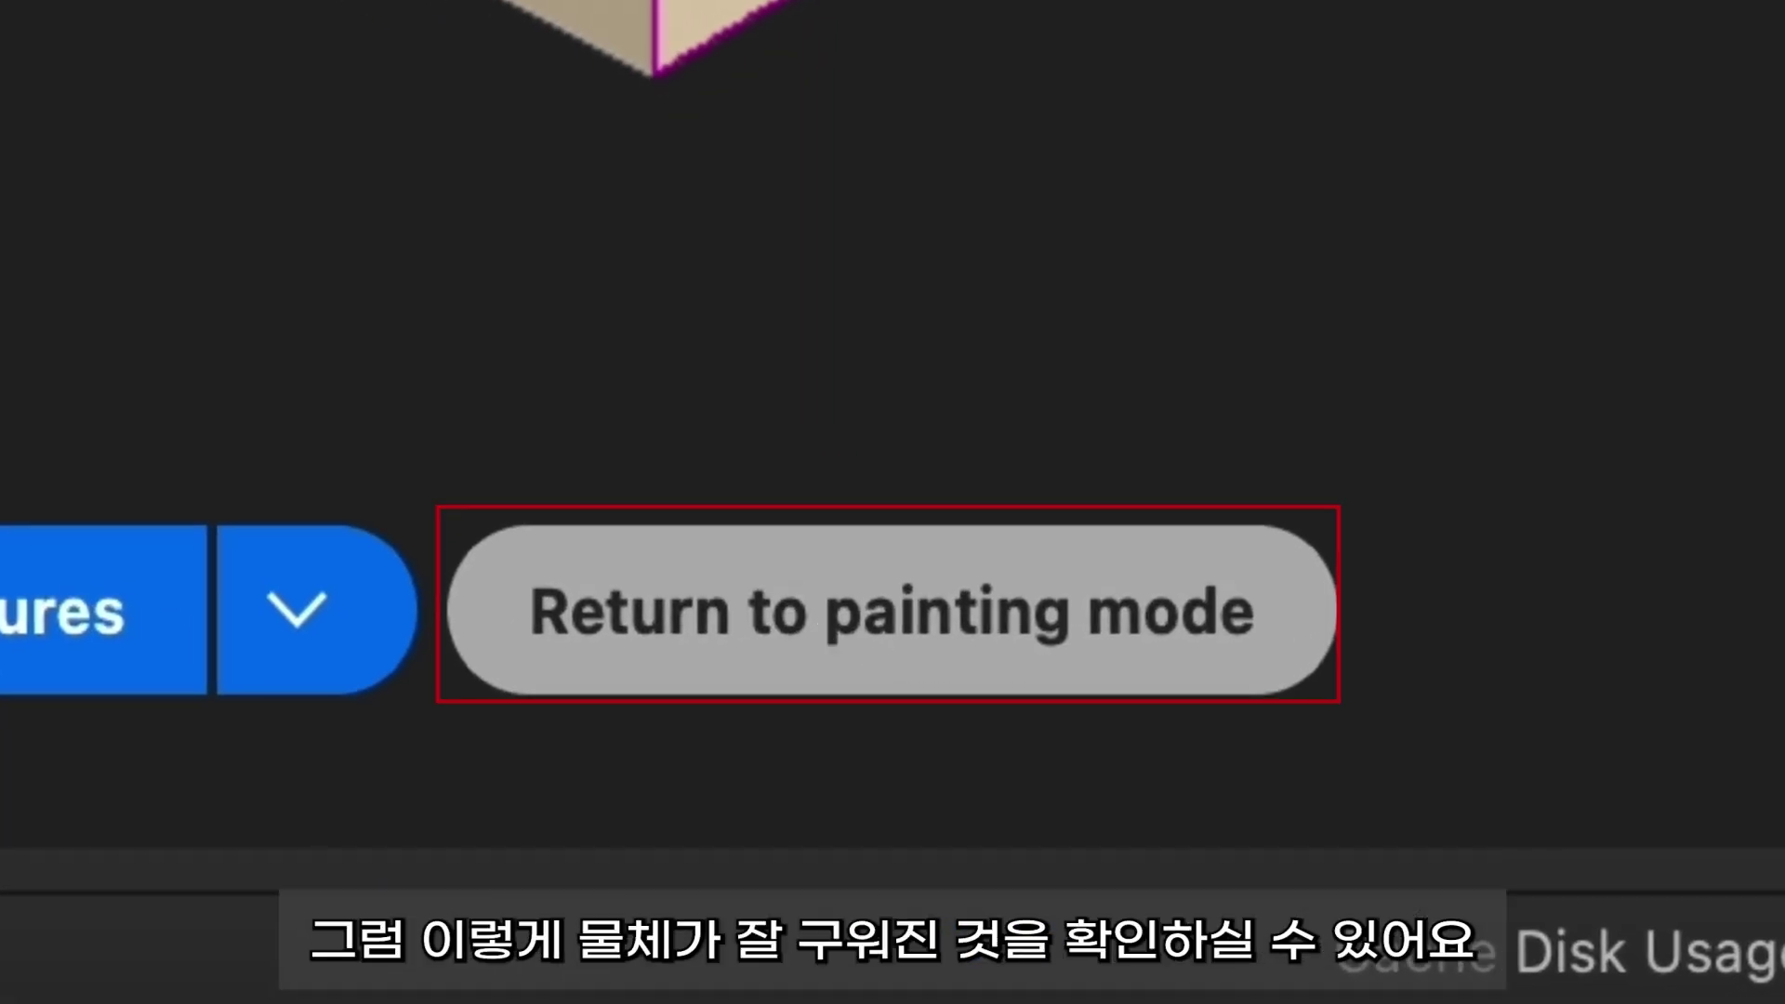
{"action": "left_click", "coordinate": [867, 668]}
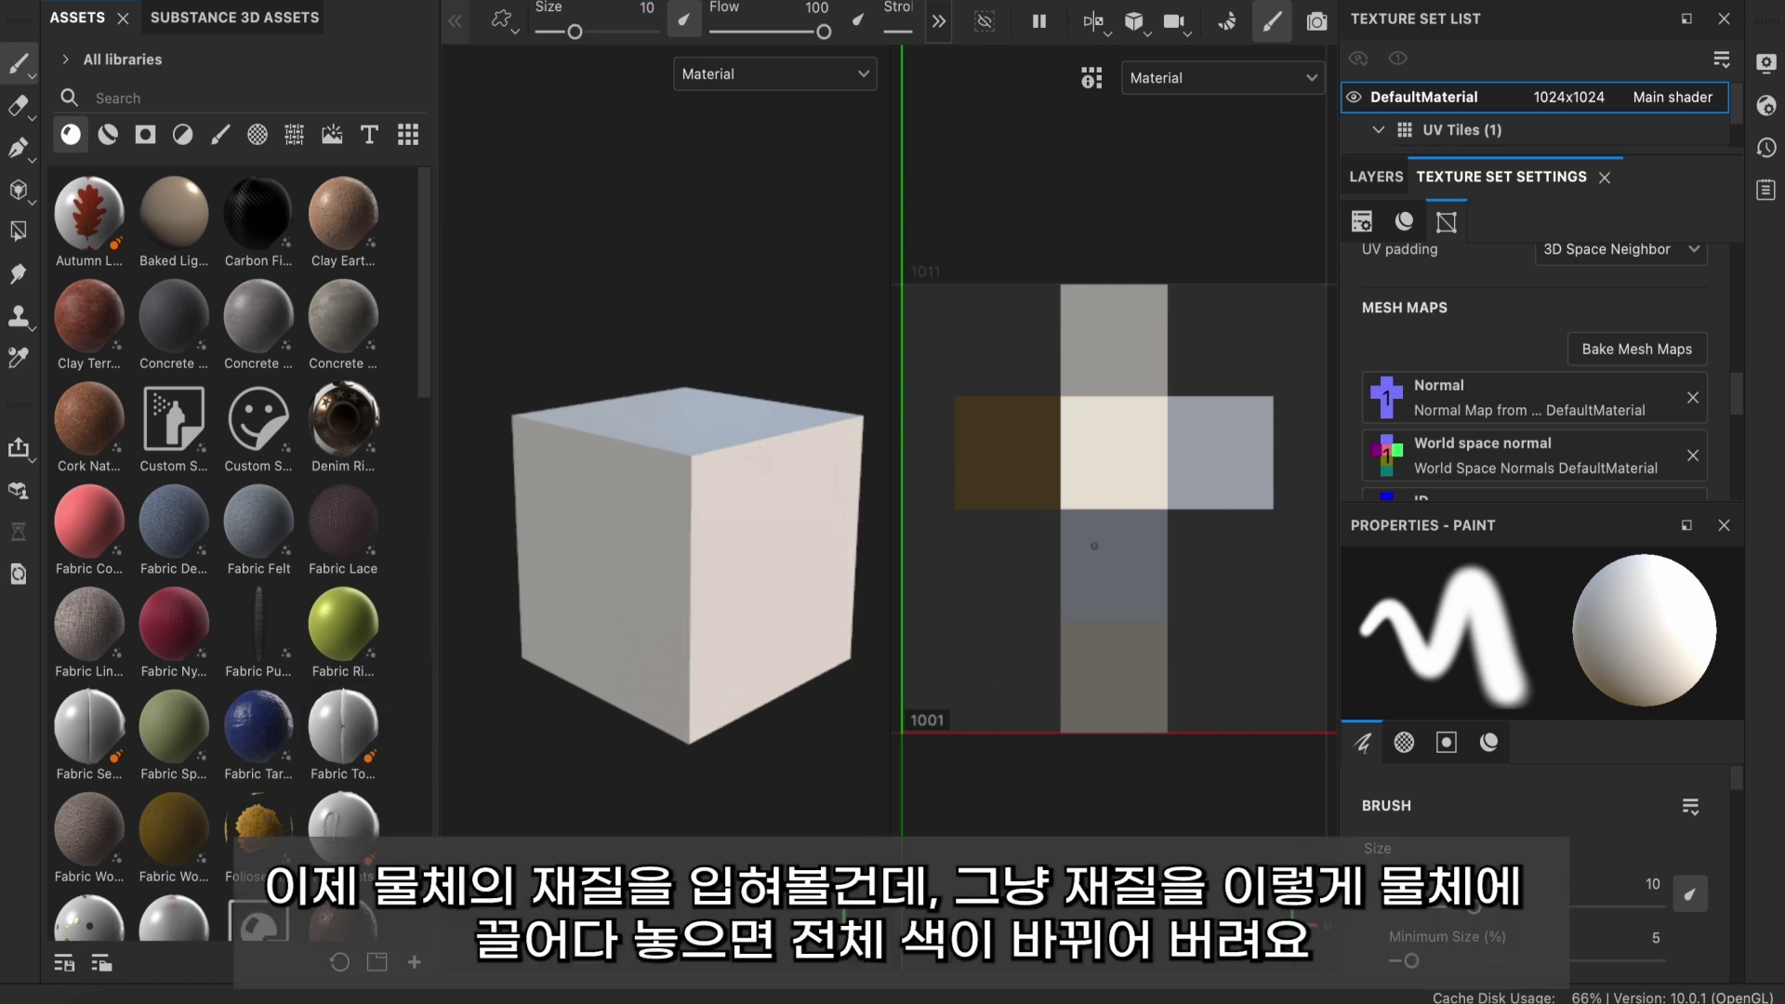
{"action": "left_click_drag", "start_coordinate": [343, 521], "coordinate": [1055, 401]}
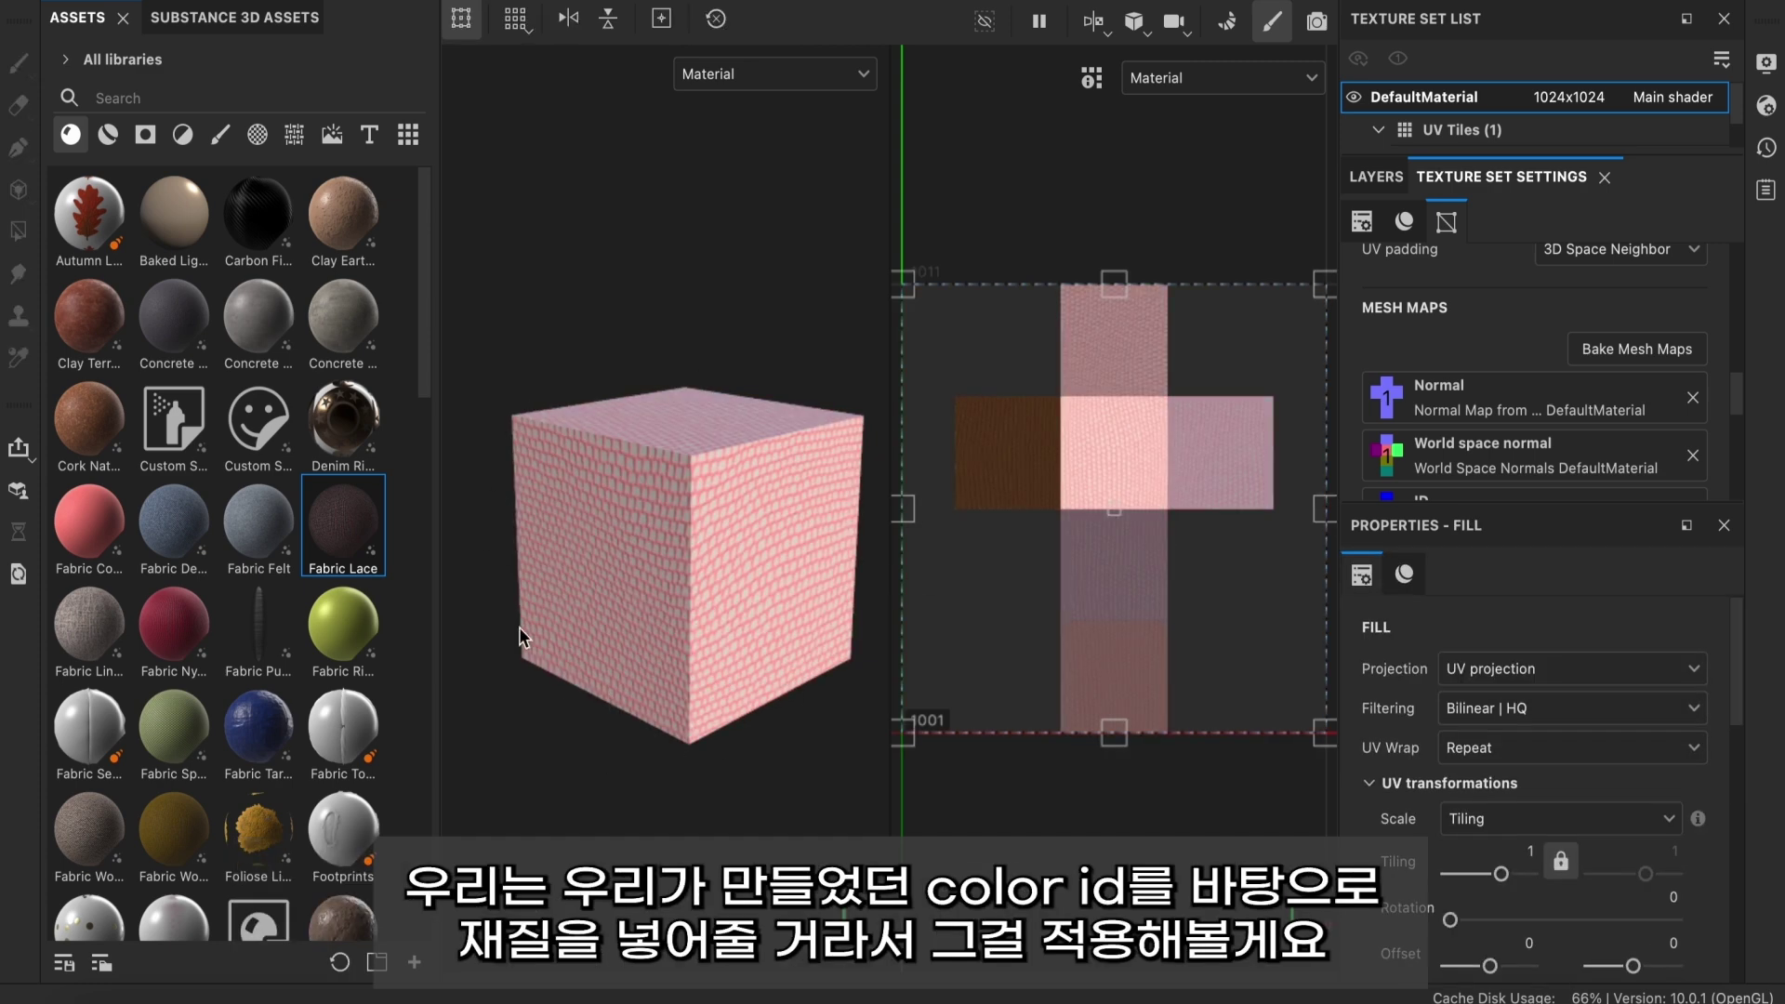
{"action": "key", "text": "ctrl+z"}
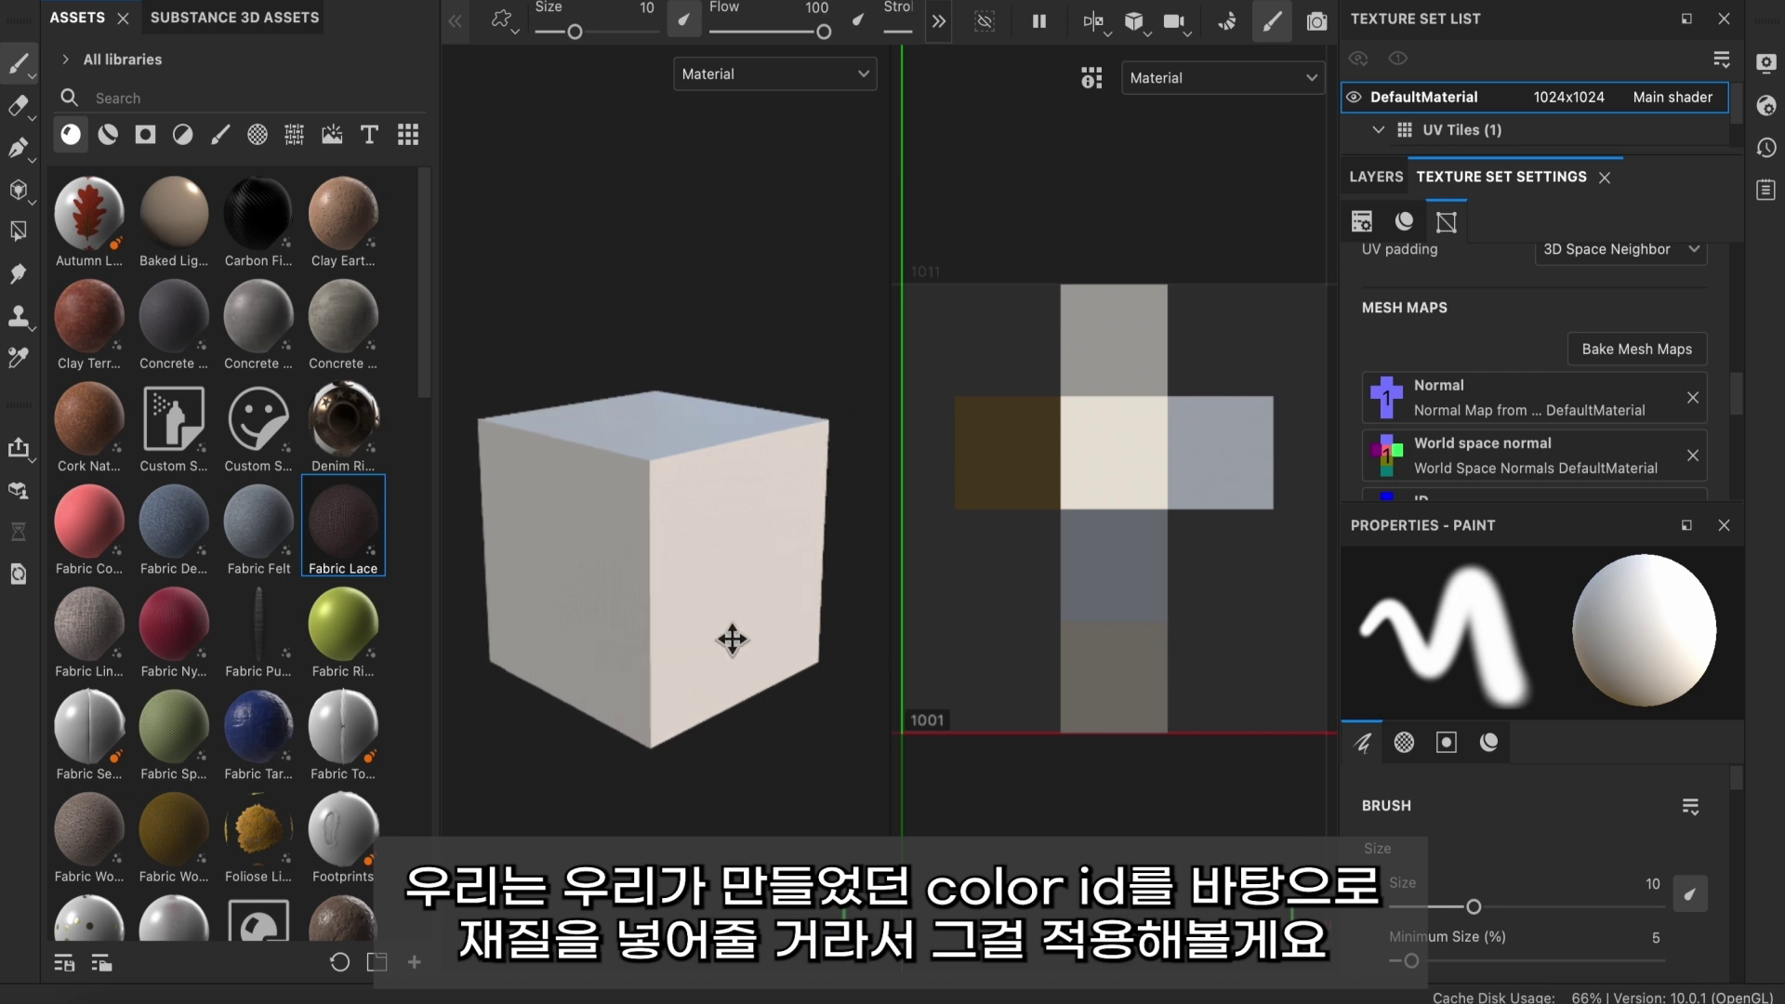
- Add a fill layer masked by color selection to red ID, filled with Fabric Cotton Jersey
{"action": "left_click", "coordinate": [1377, 176]}
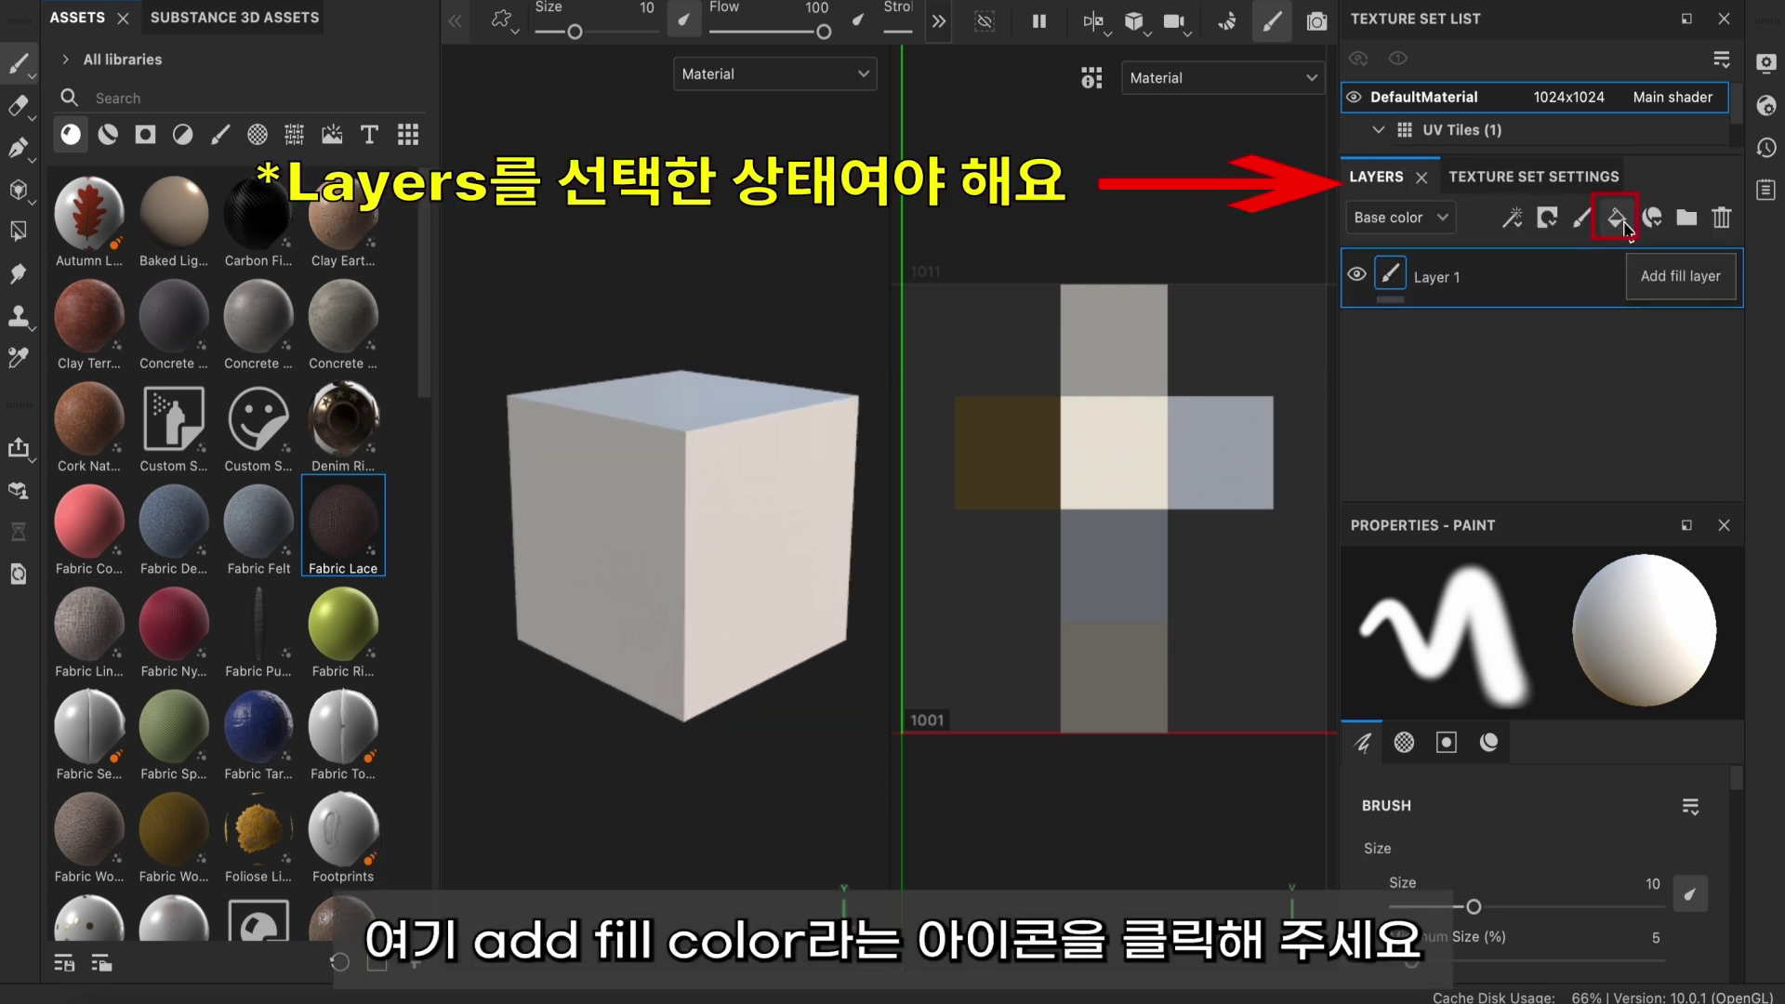
{"action": "left_click", "coordinate": [1618, 220]}
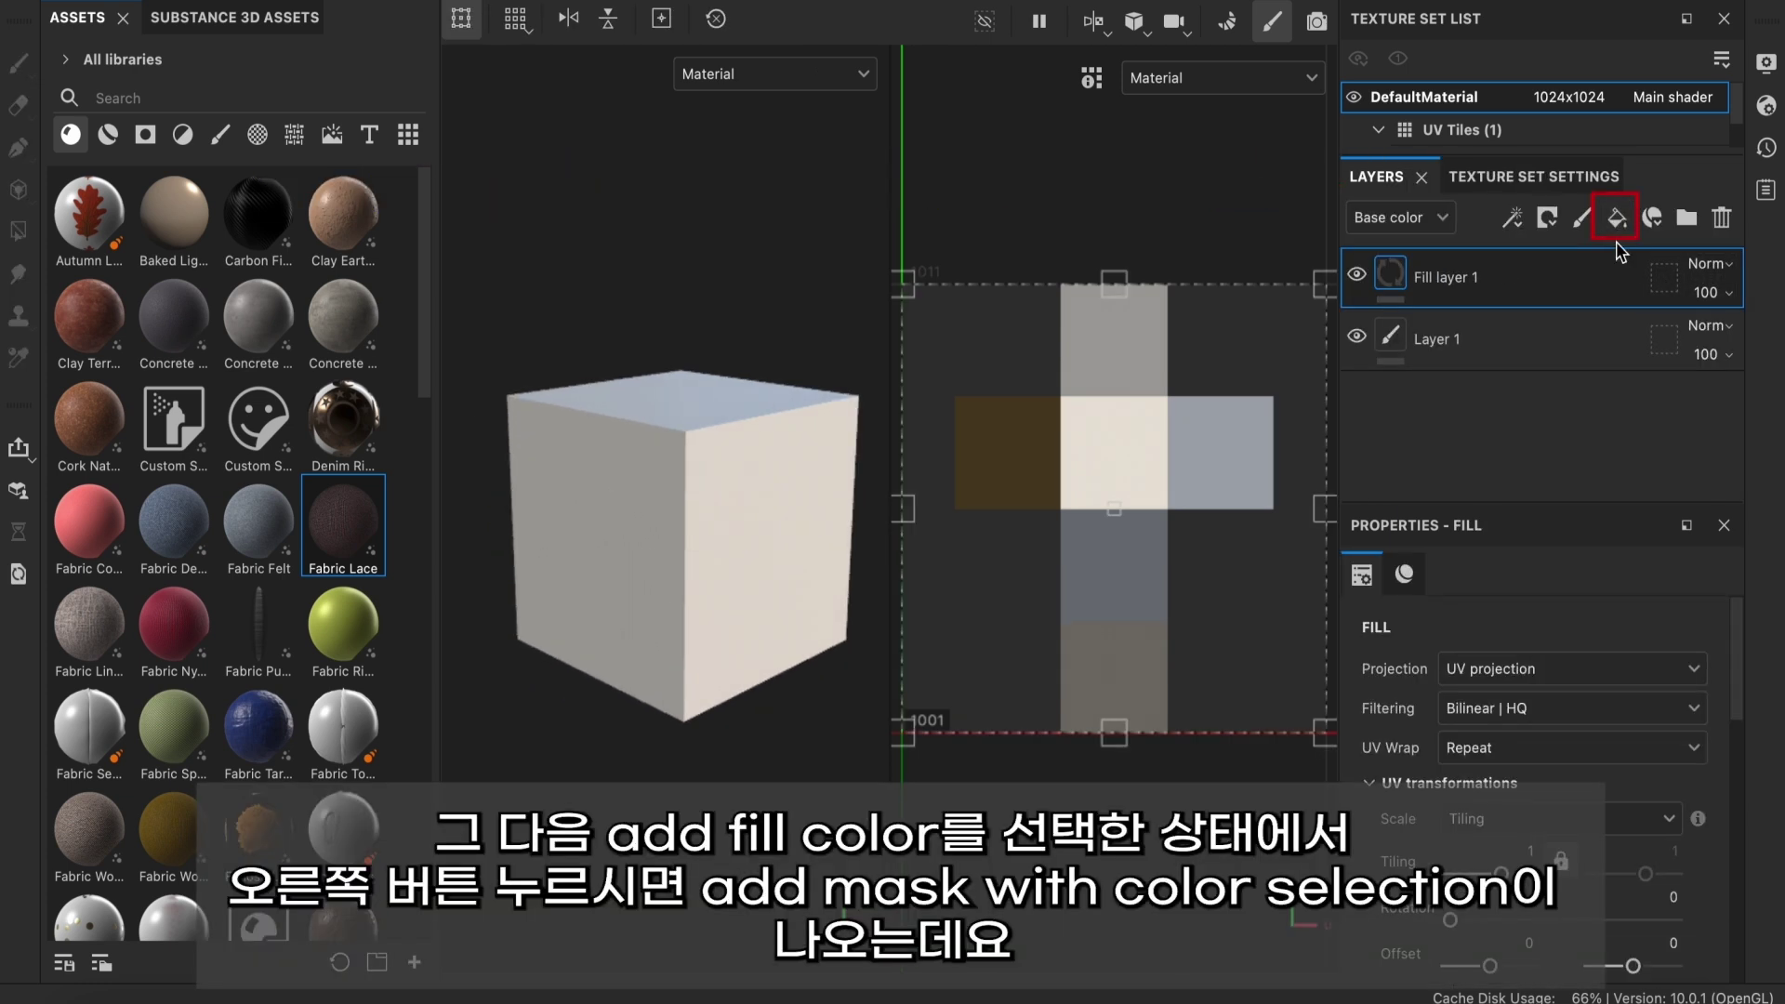
{"action": "right_click", "coordinate": [1455, 289]}
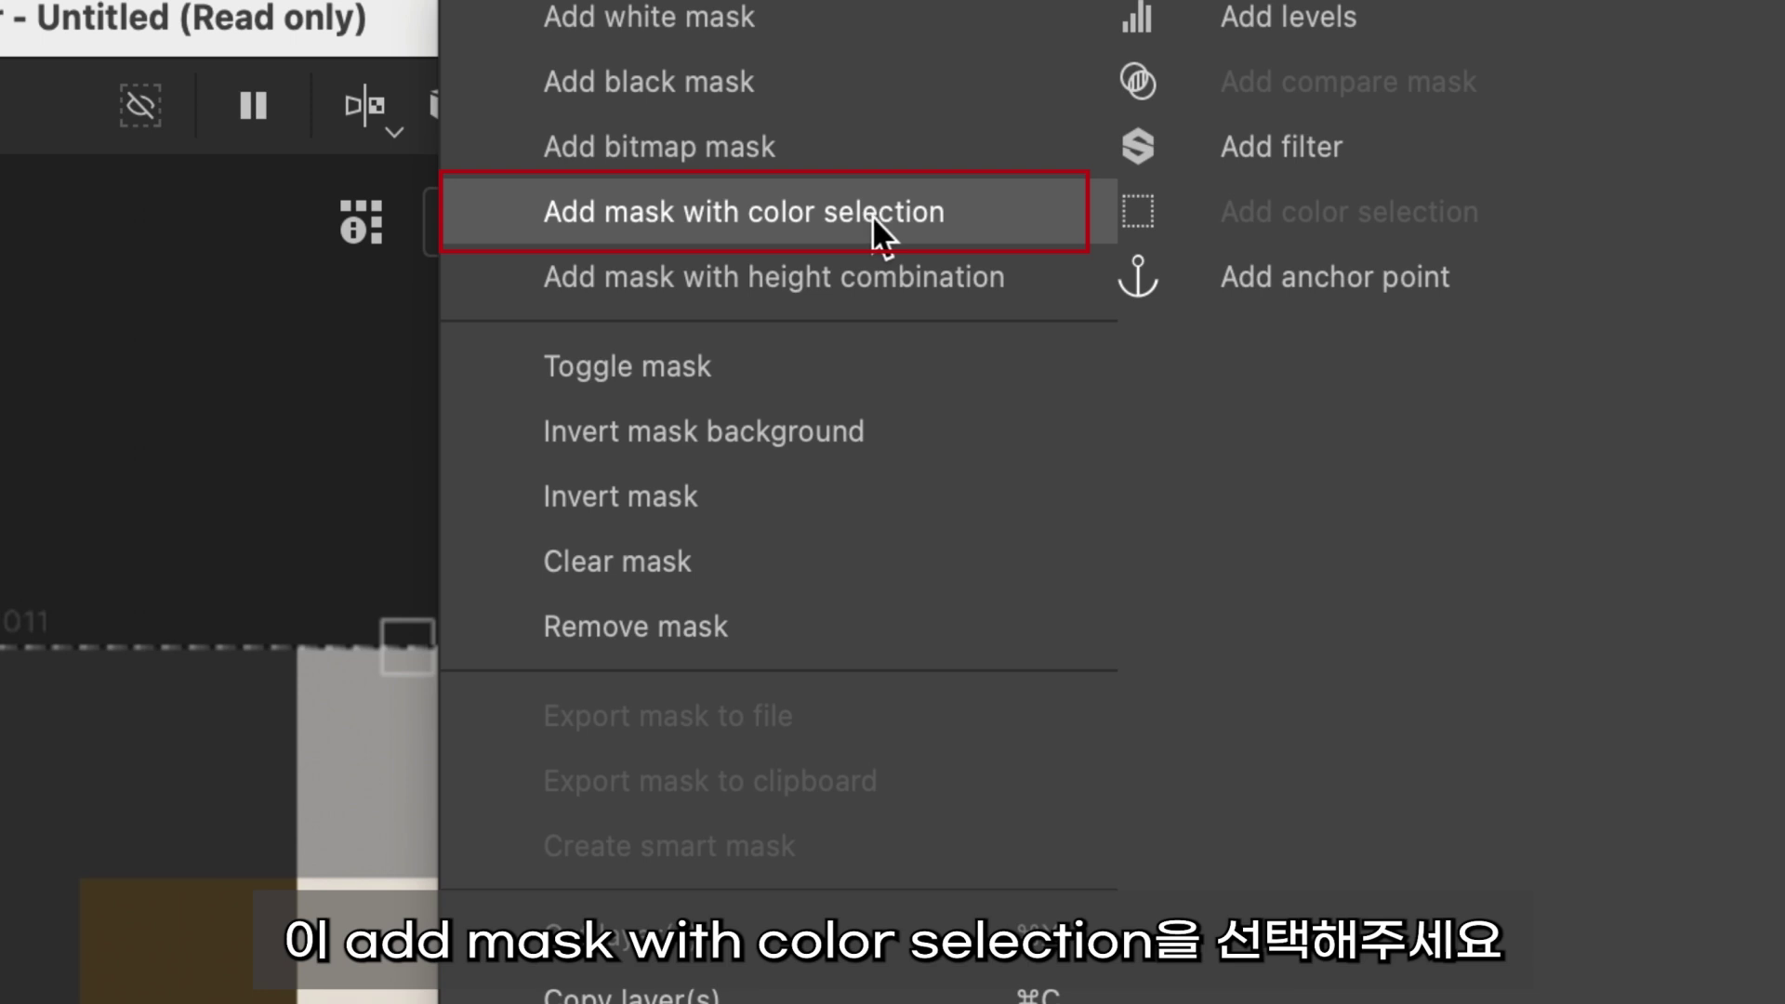
{"action": "left_click", "coordinate": [874, 214]}
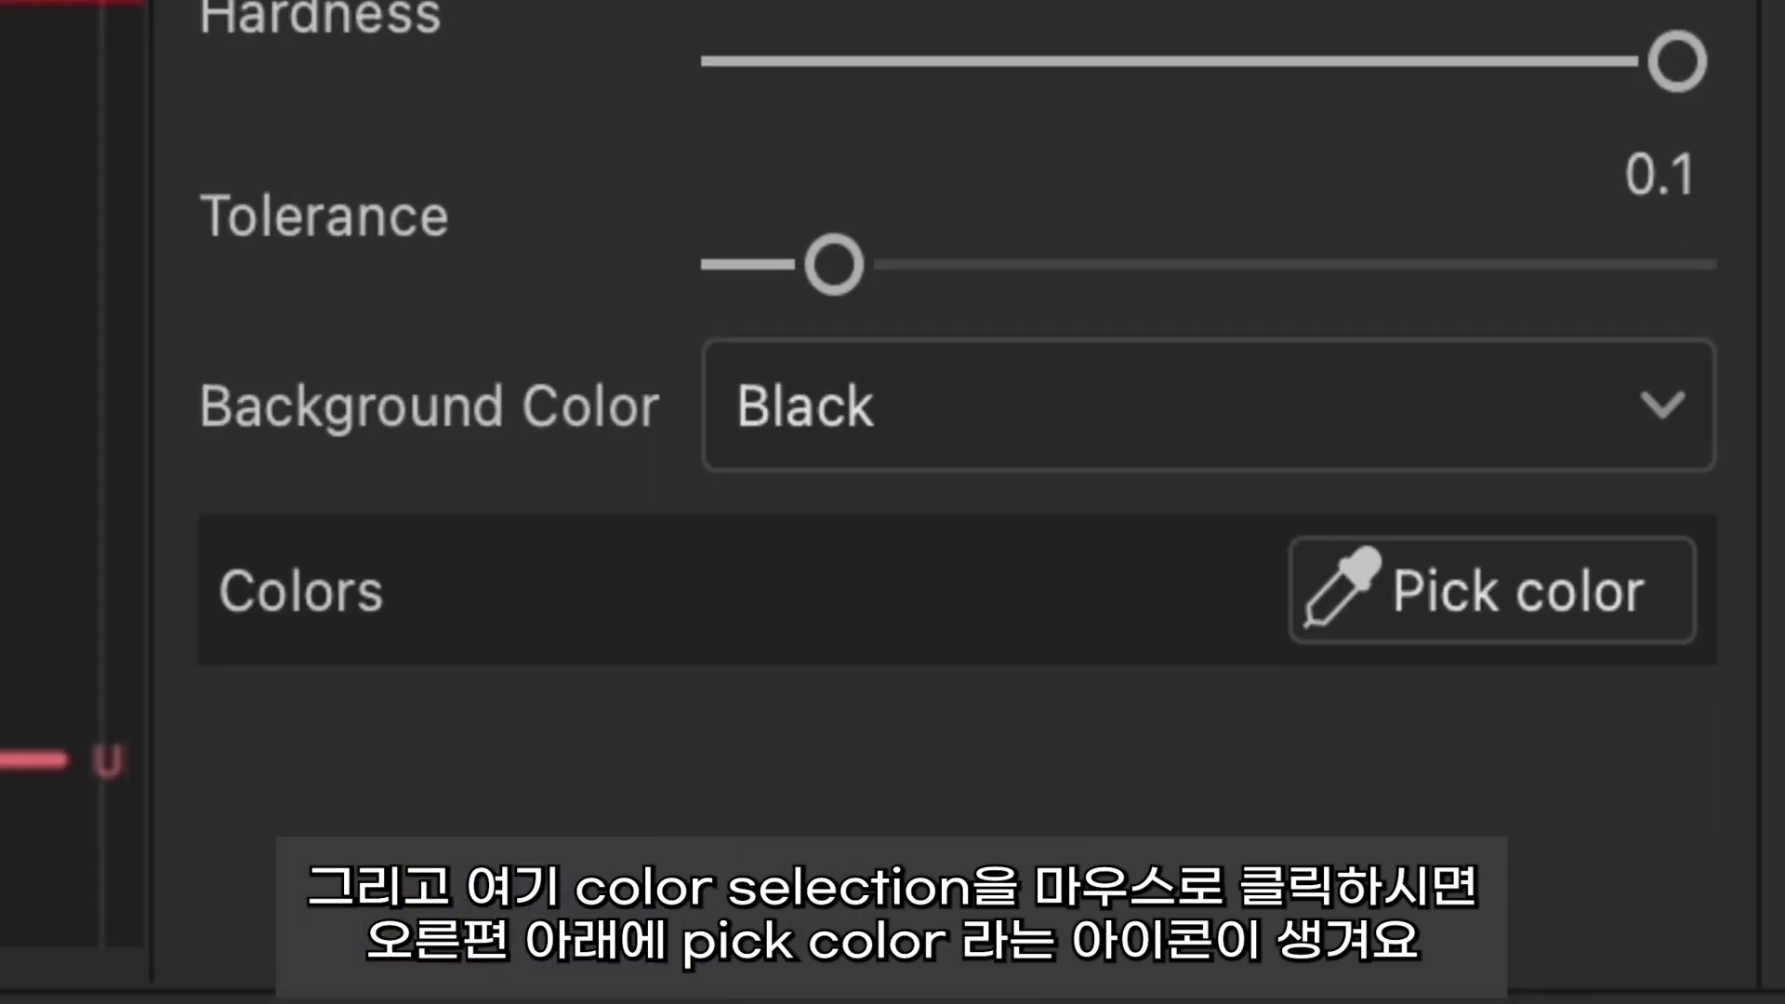
{"action": "left_click", "coordinate": [1526, 548]}
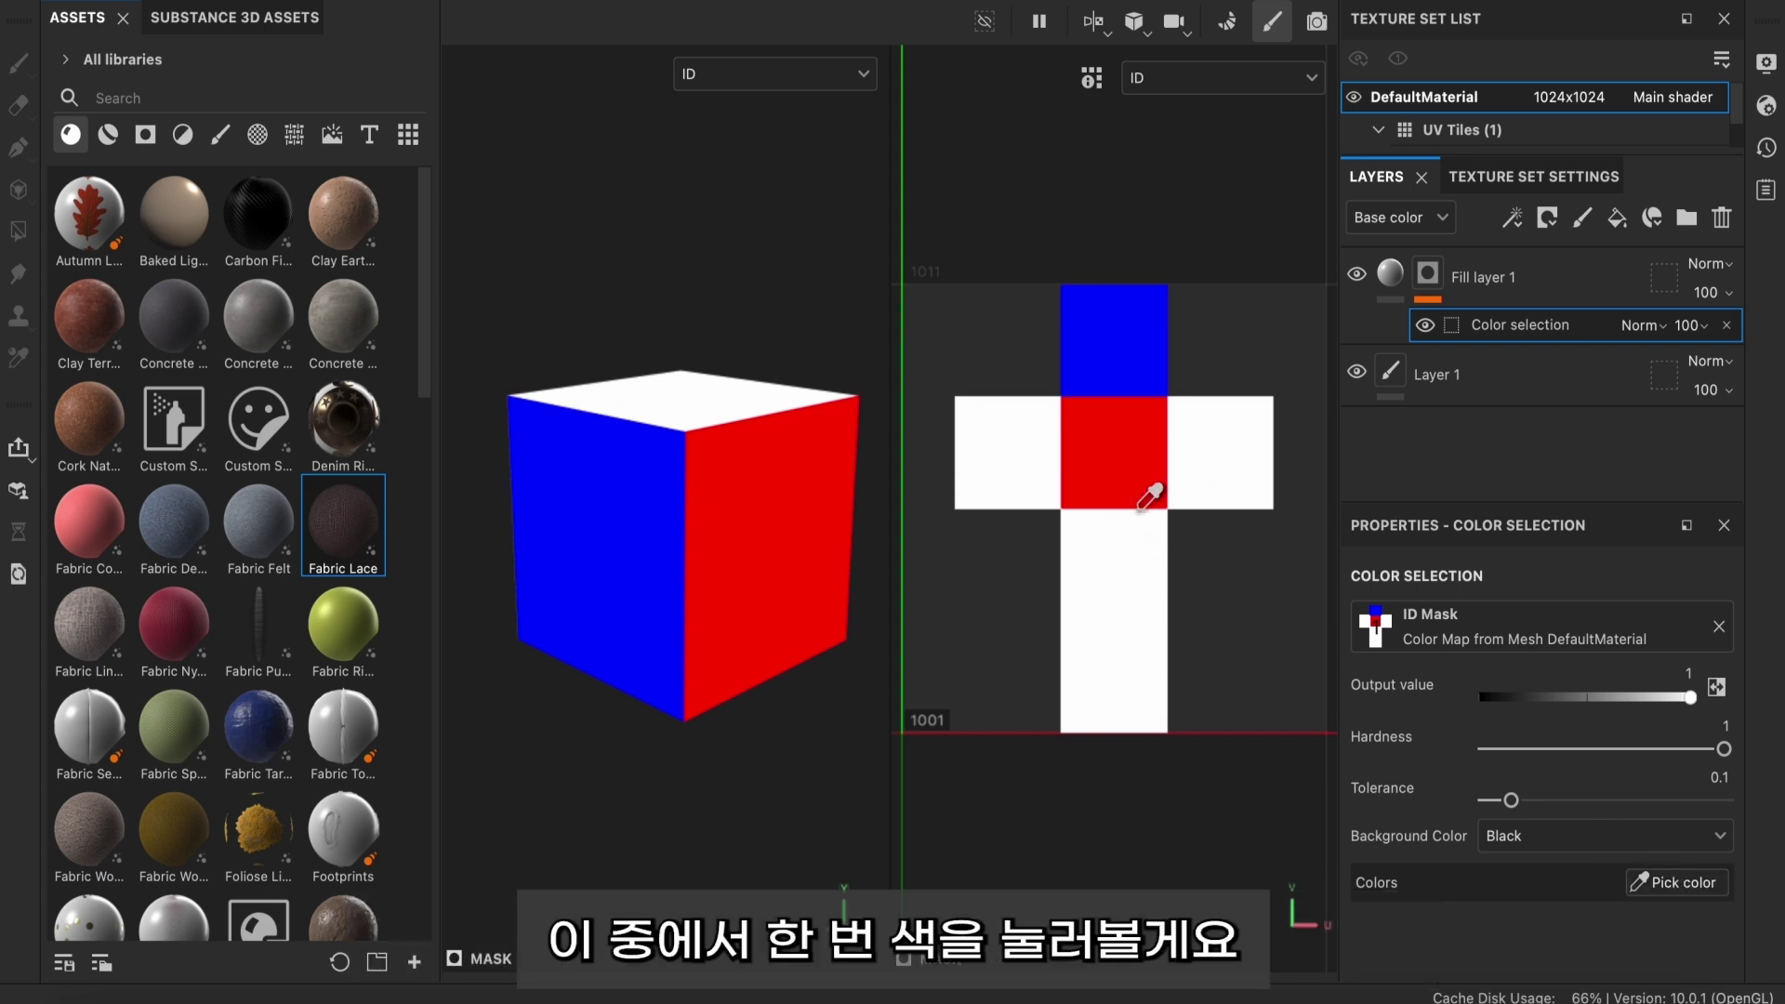
{"action": "left_click", "coordinate": [1107, 439]}
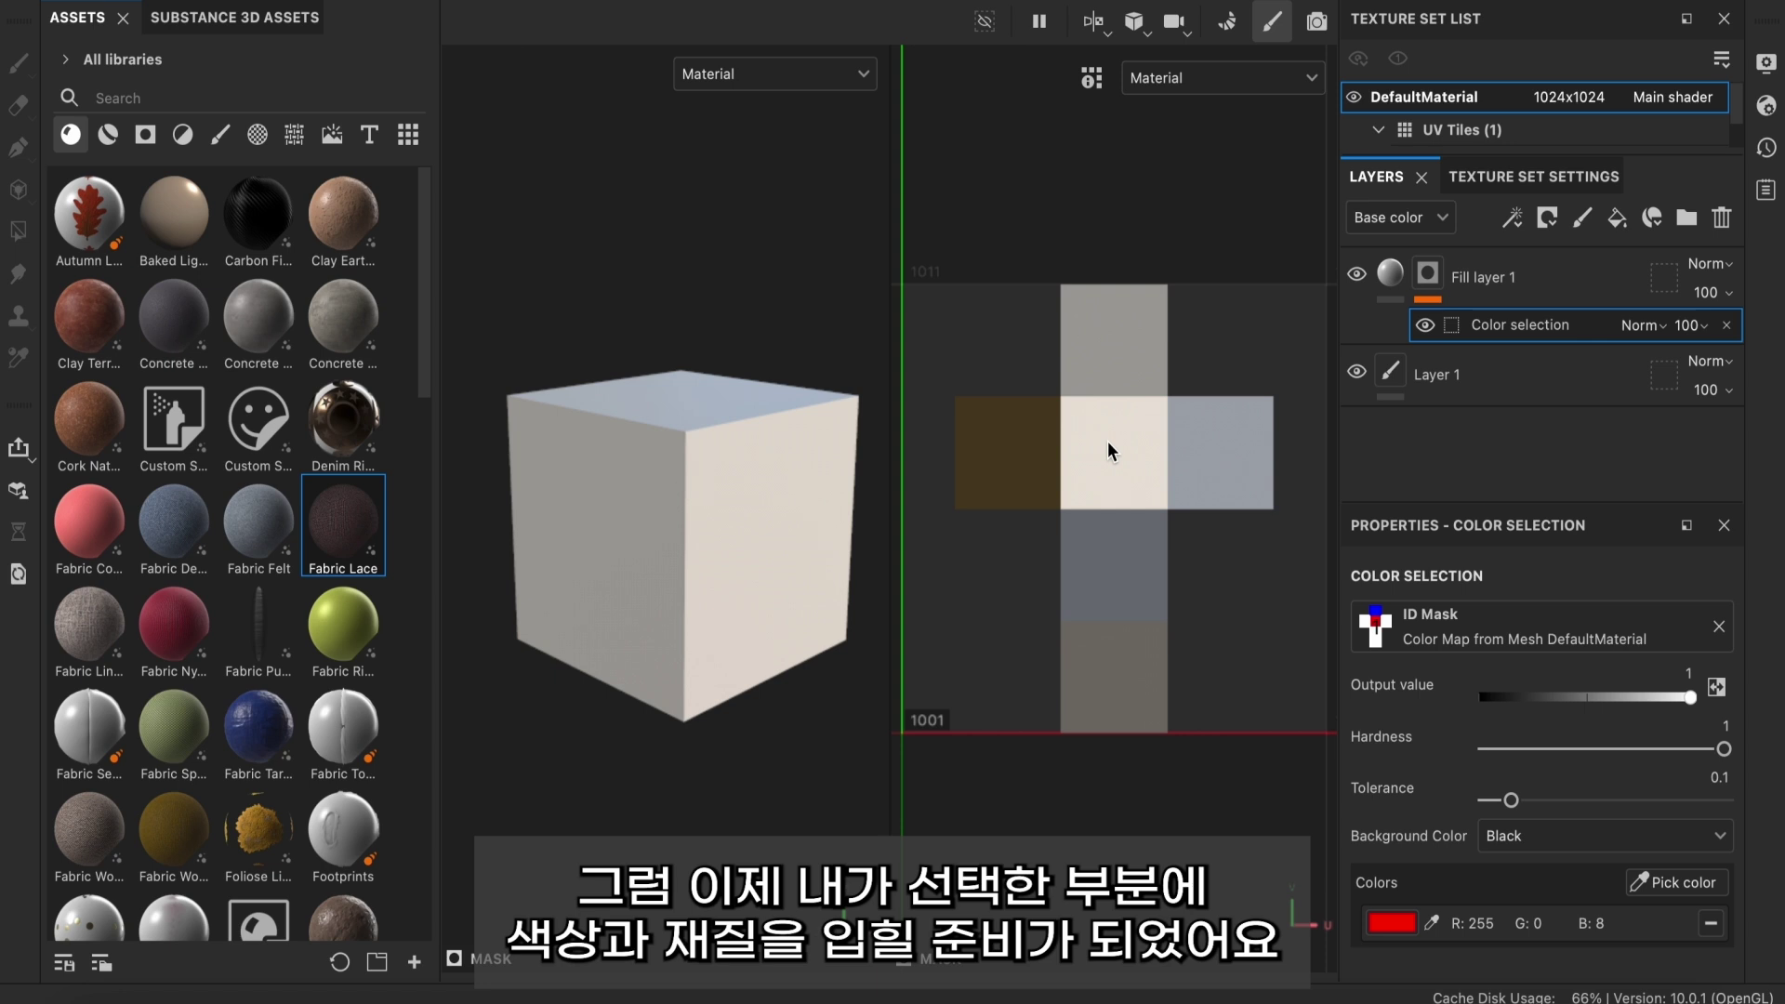
{"action": "left_click_drag", "start_coordinate": [88, 520], "coordinate": [1427, 277]}
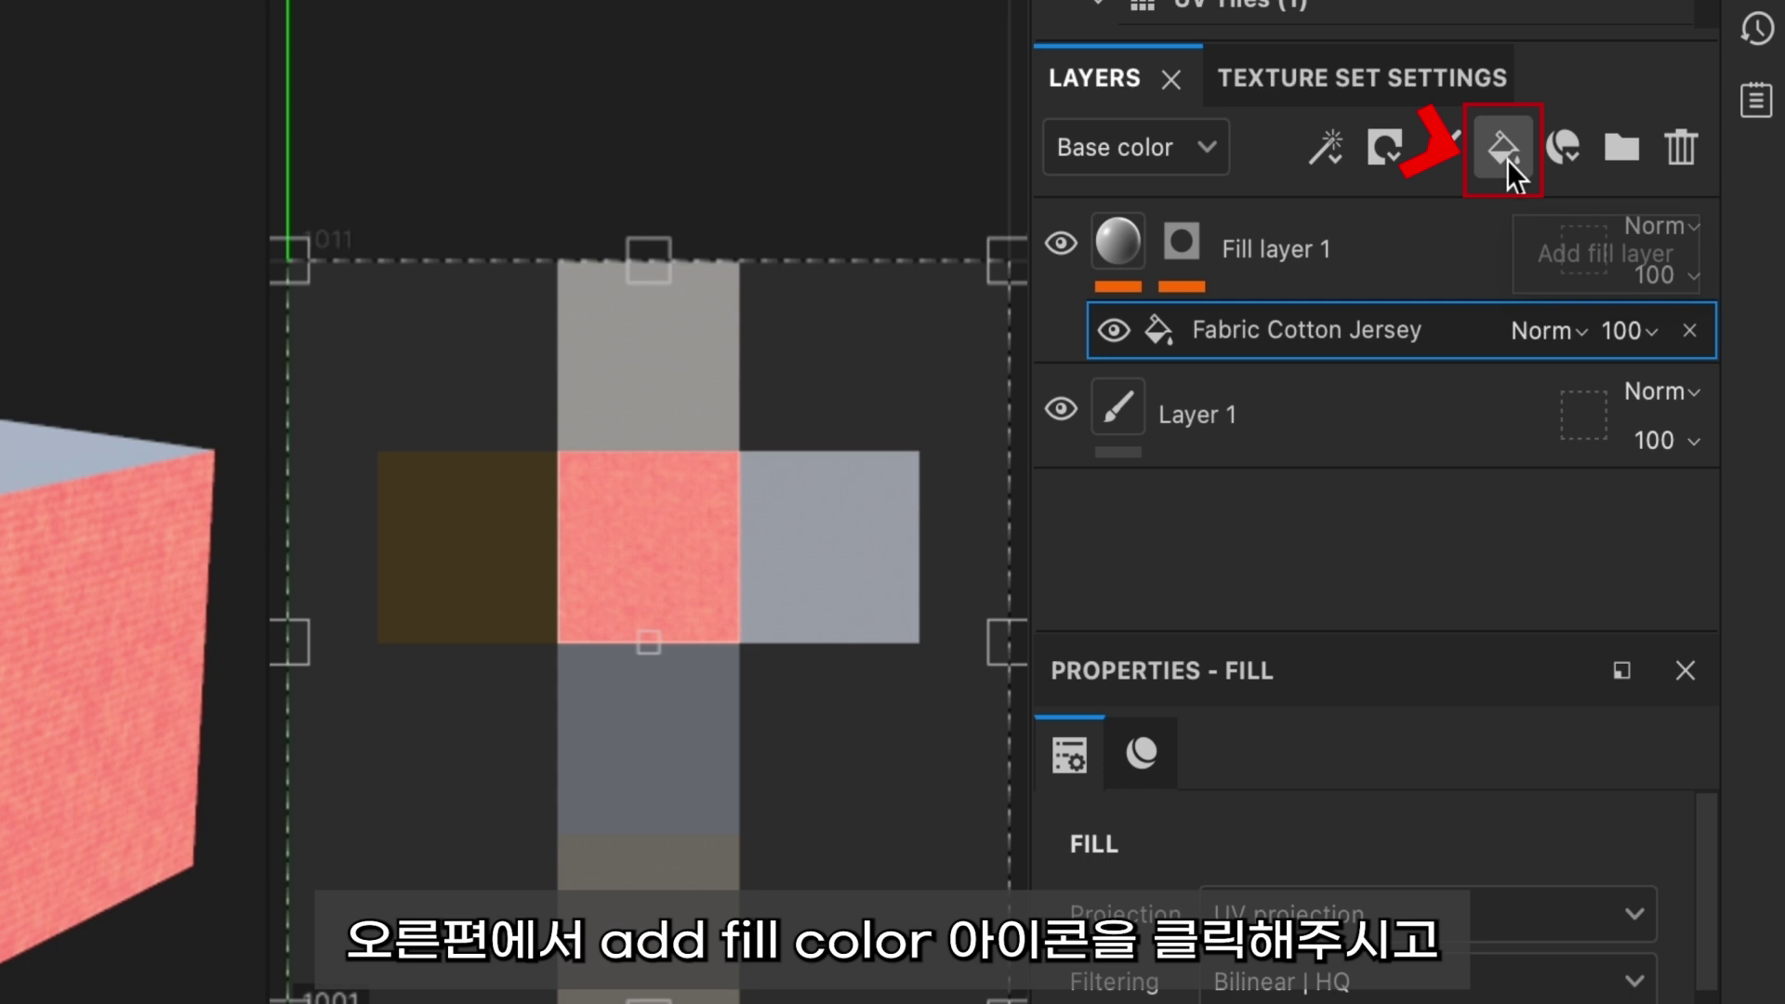
- Add Fill layer 2 masked by color selection to blue ID, filled with Carbon Fiber
{"action": "left_click", "coordinate": [1509, 159]}
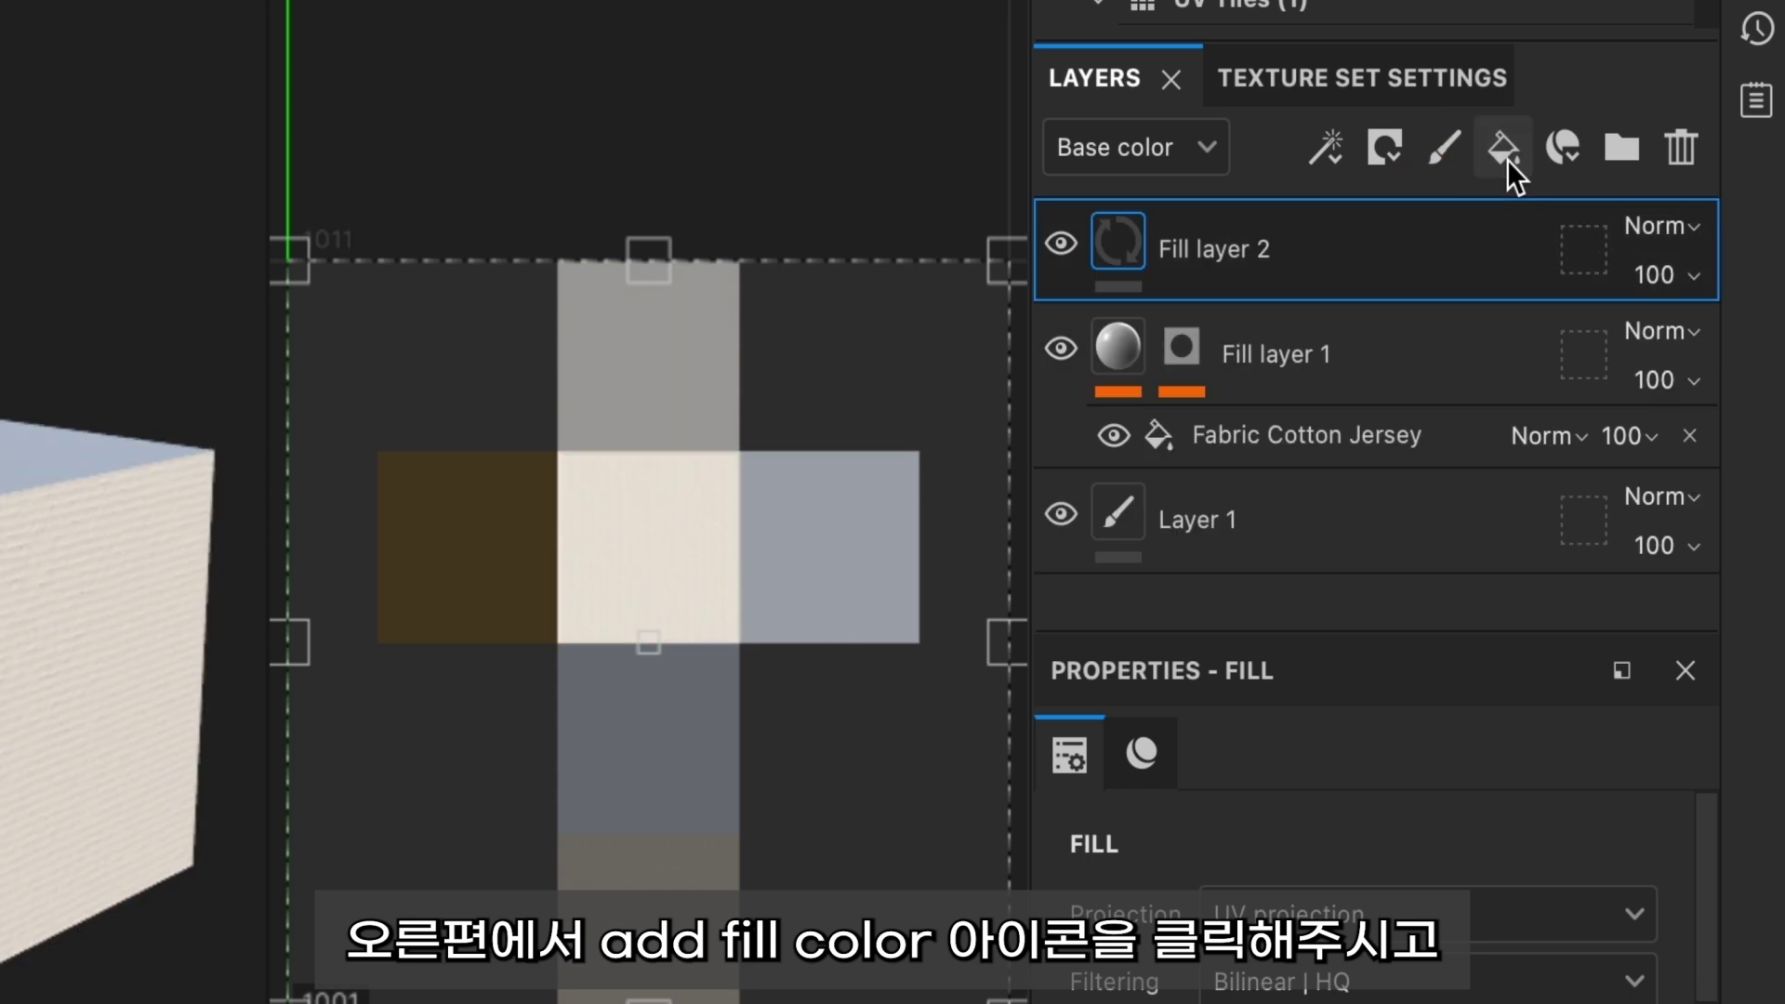
{"action": "right_click", "coordinate": [1236, 289]}
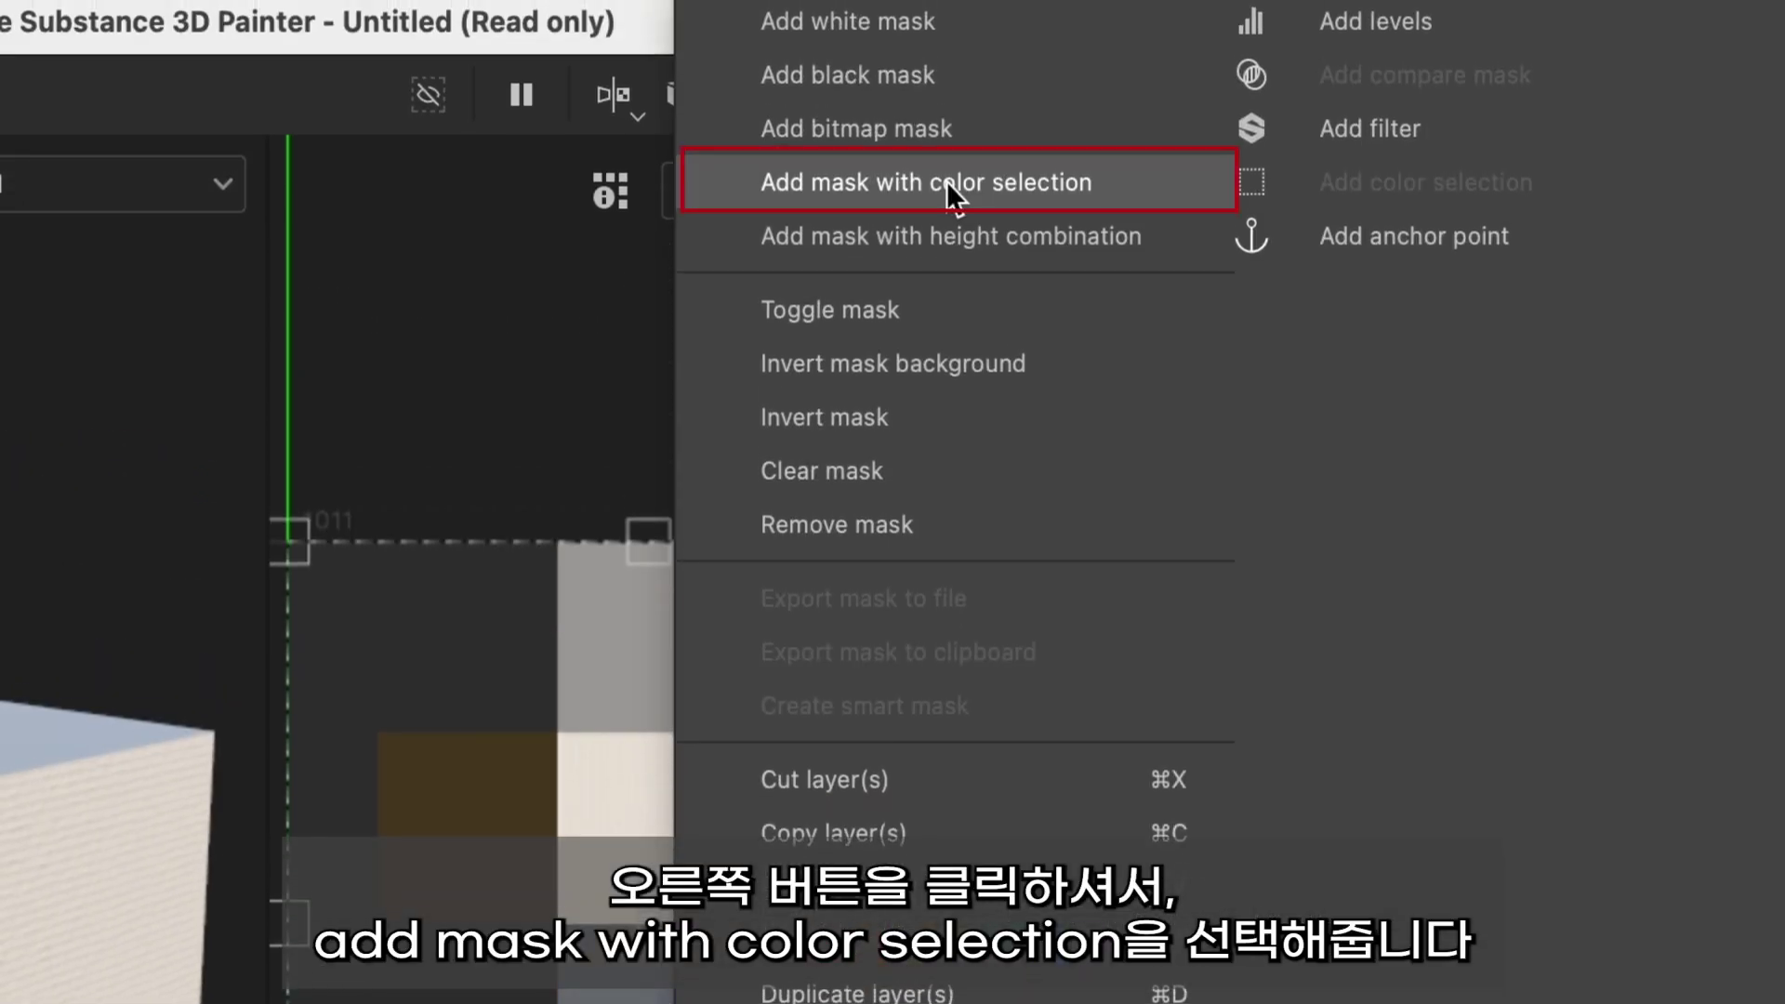
{"action": "left_click", "coordinate": [946, 181]}
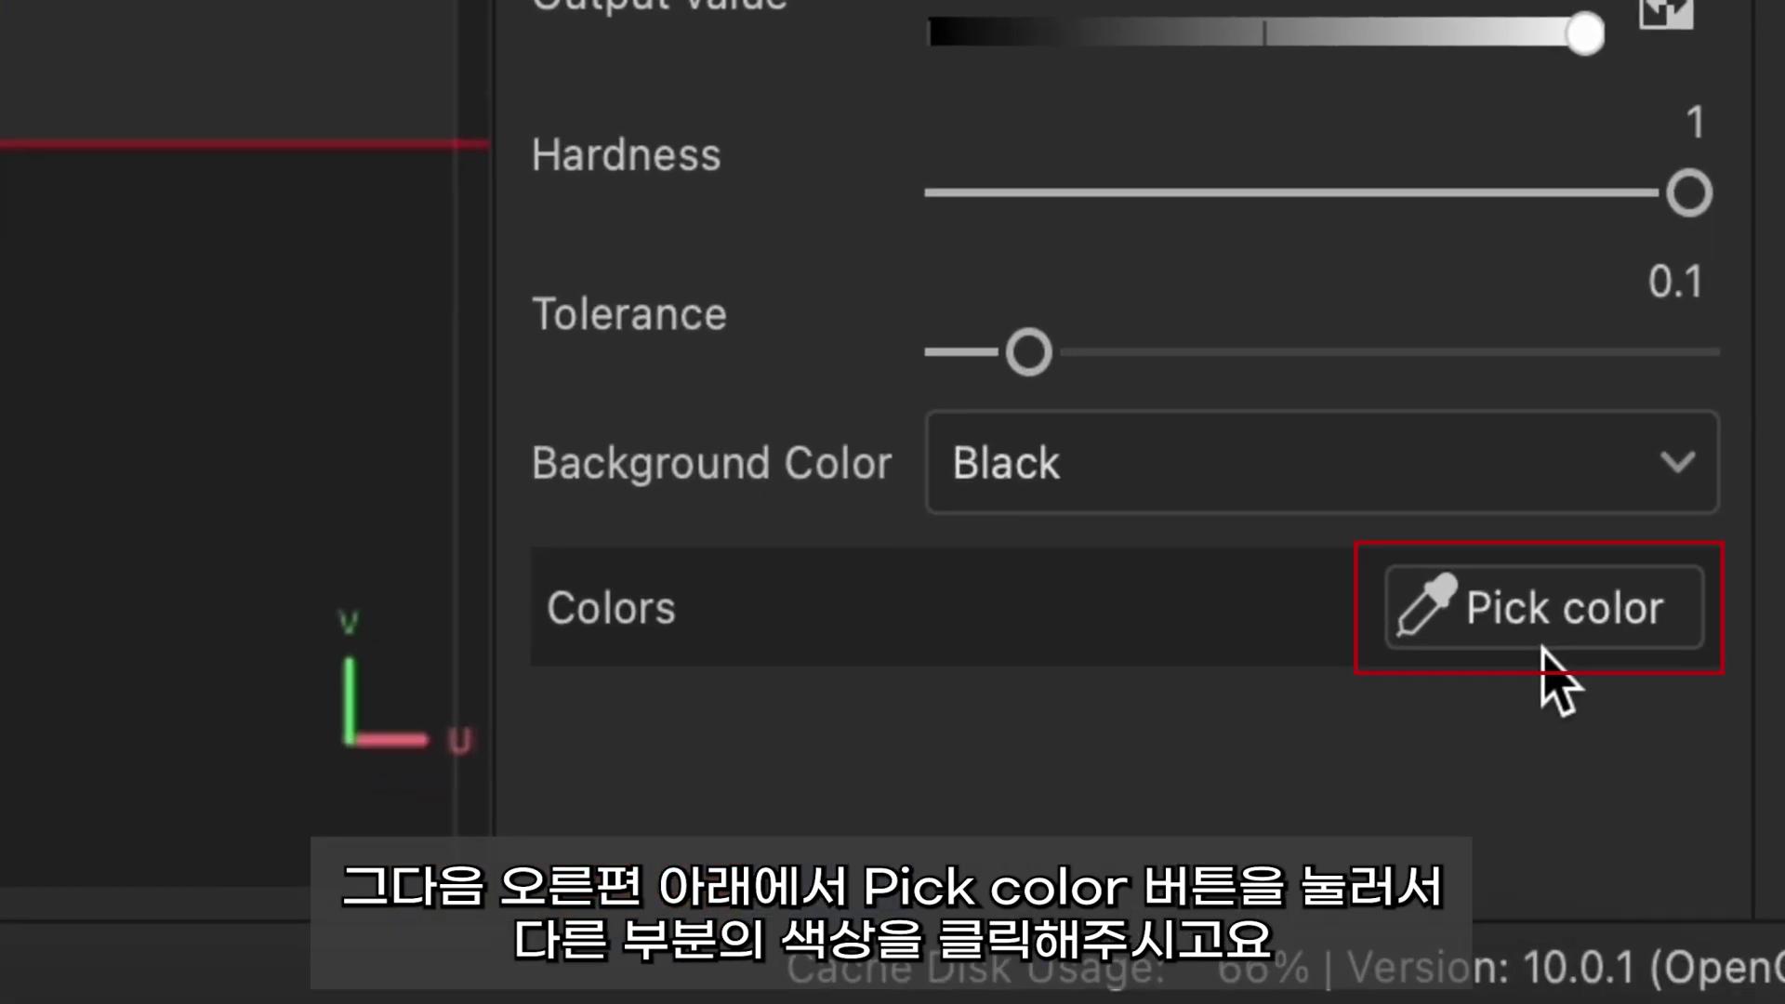
{"action": "left_click", "coordinate": [1543, 618]}
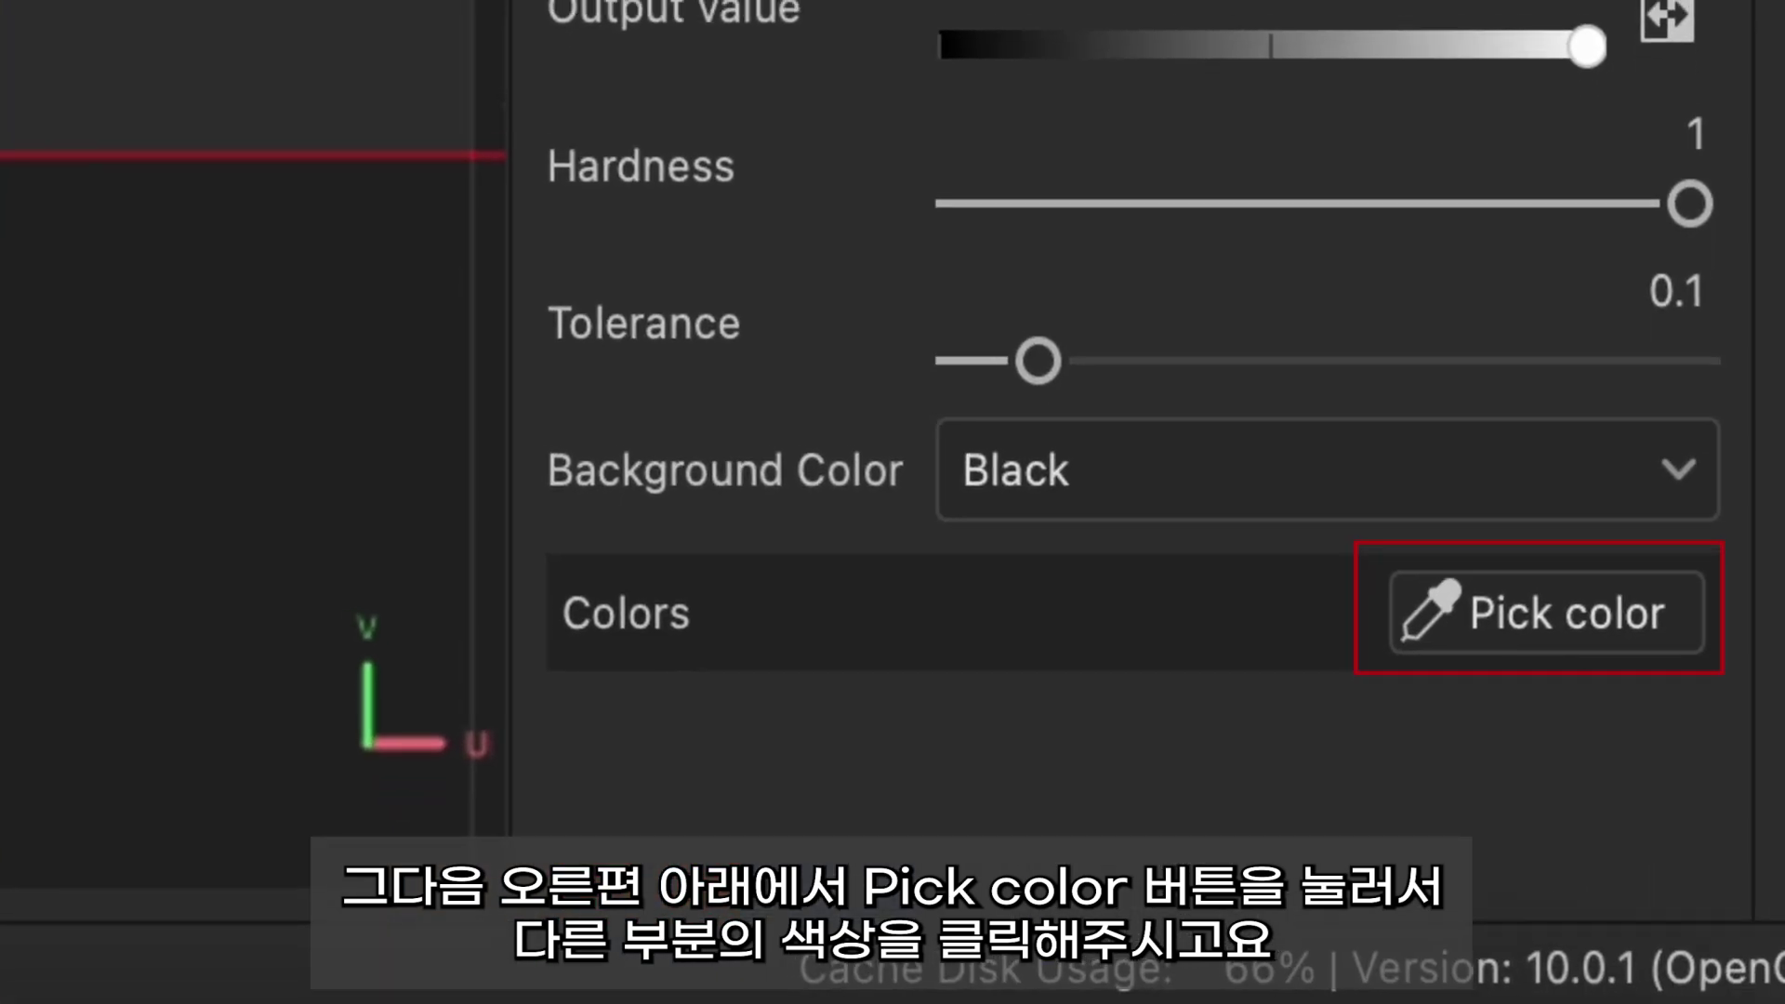
{"action": "left_click", "coordinate": [1108, 350]}
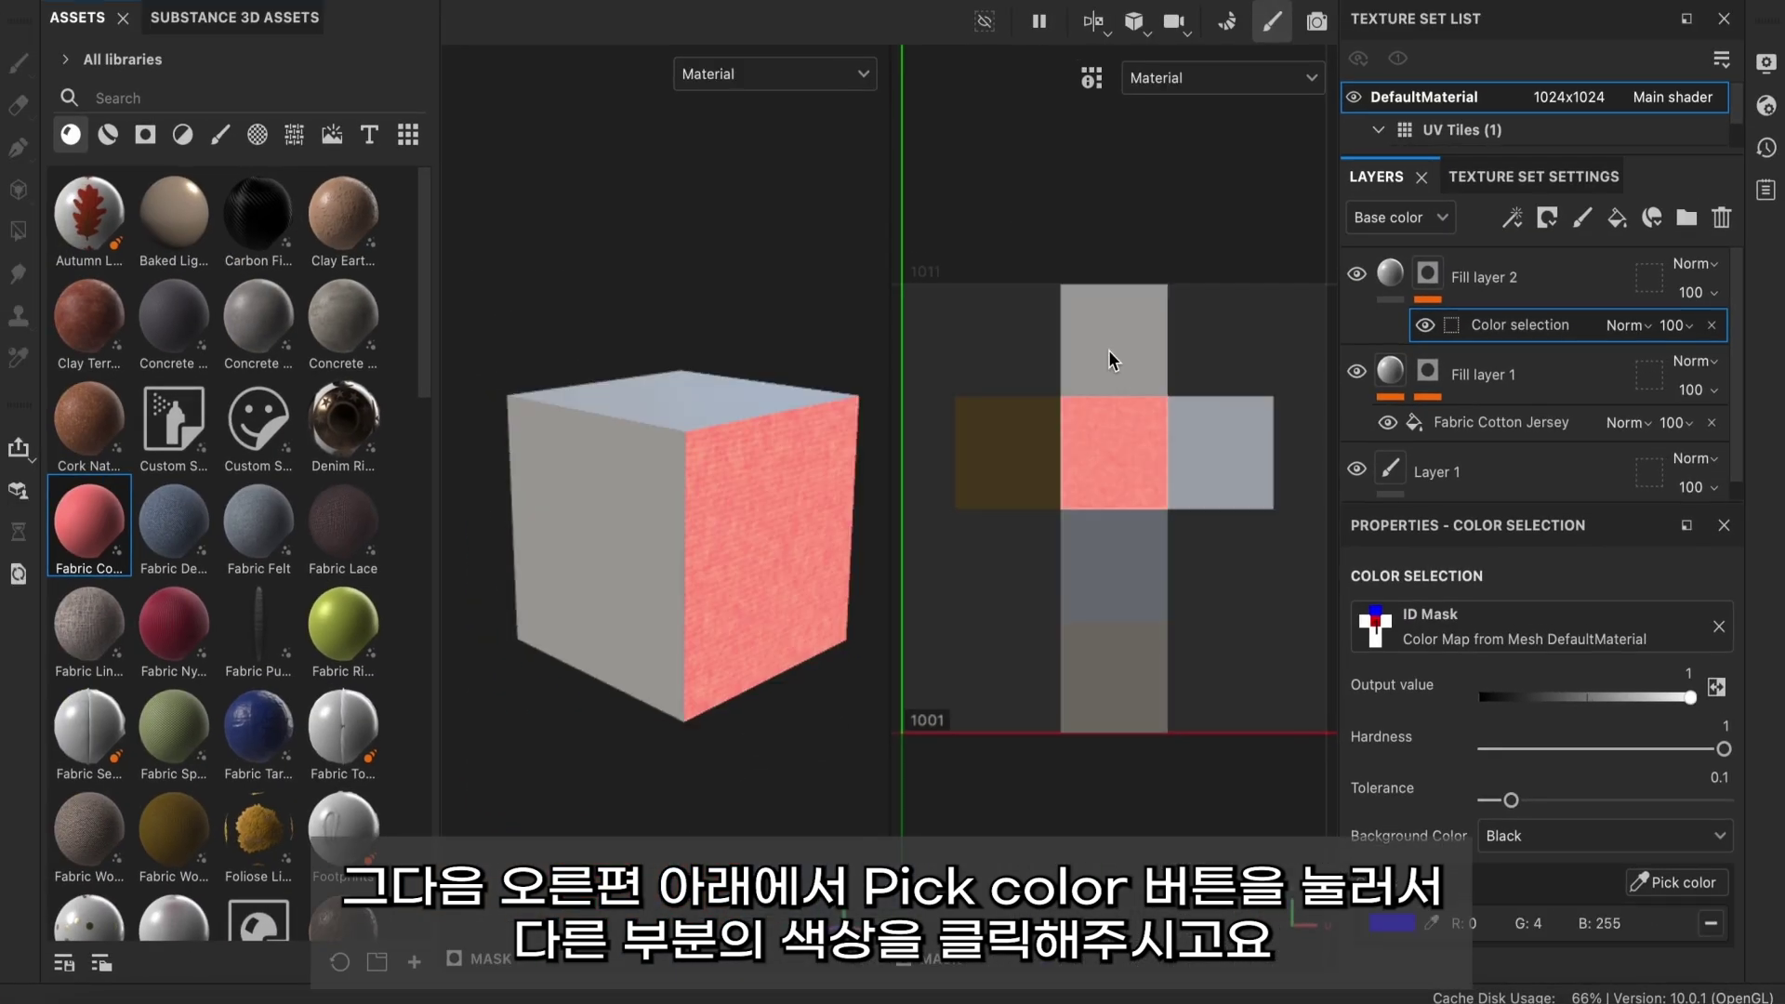
{"action": "left_click", "coordinate": [270, 234]}
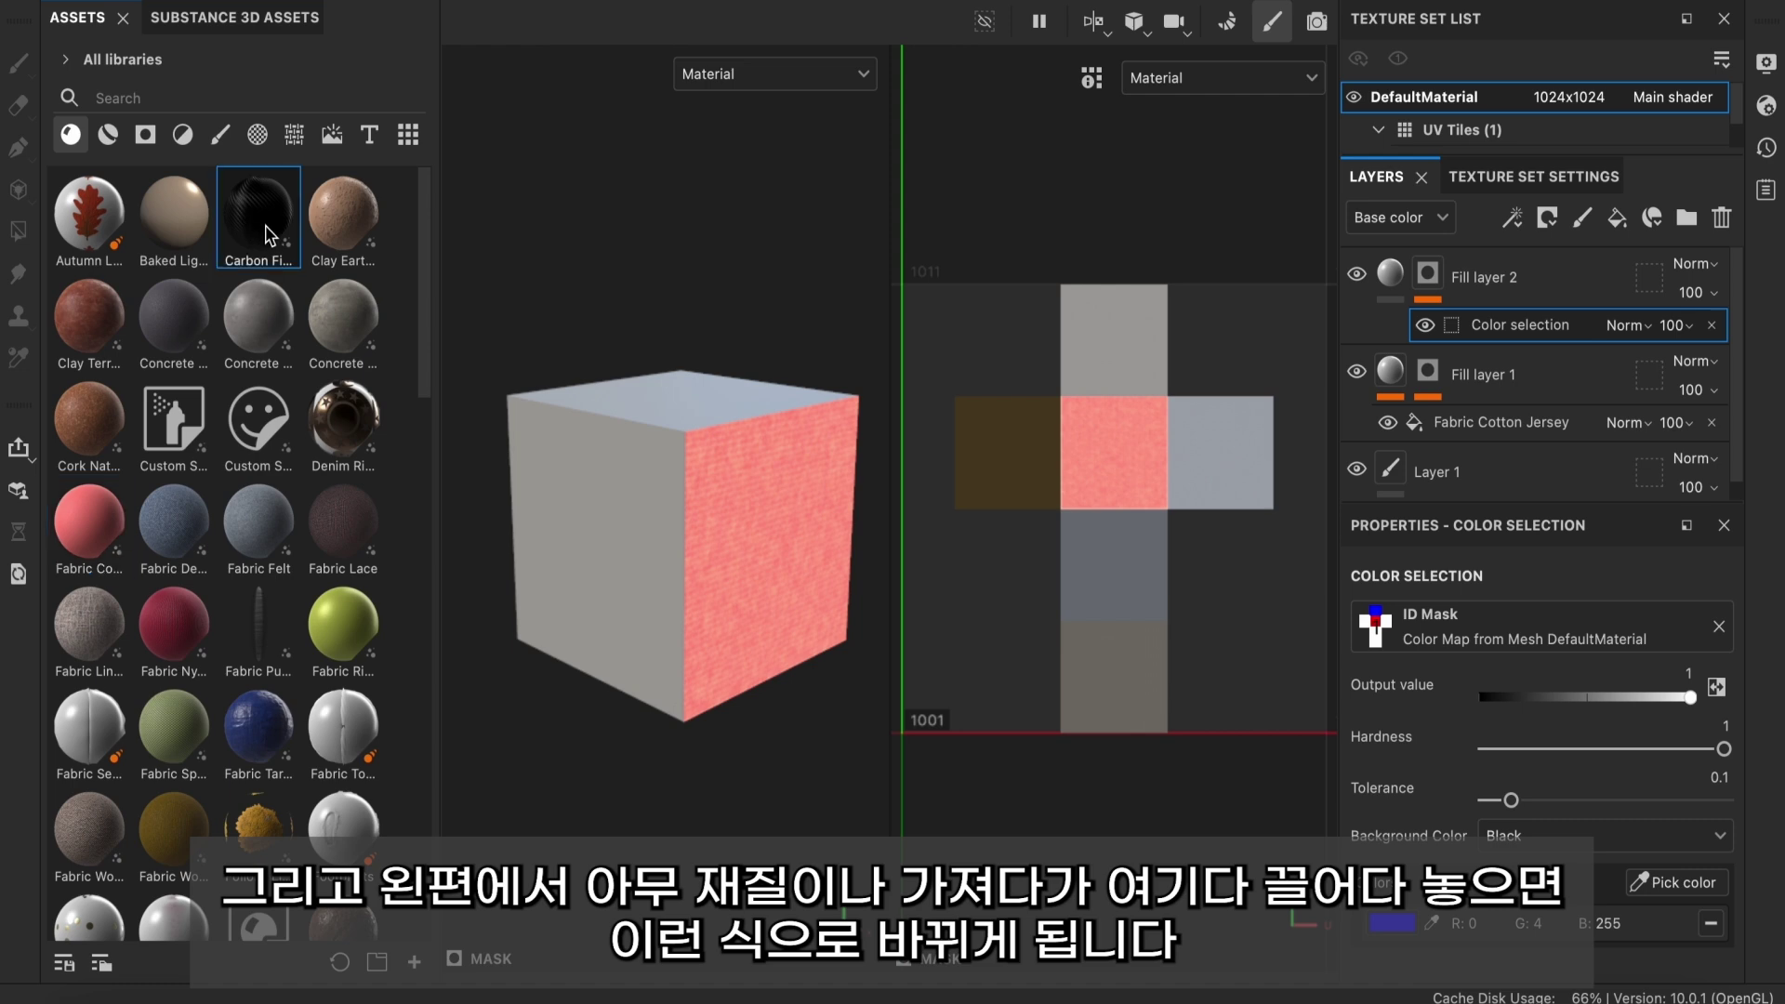
{"action": "left_click_drag", "start_coordinate": [270, 234], "coordinate": [1388, 272]}
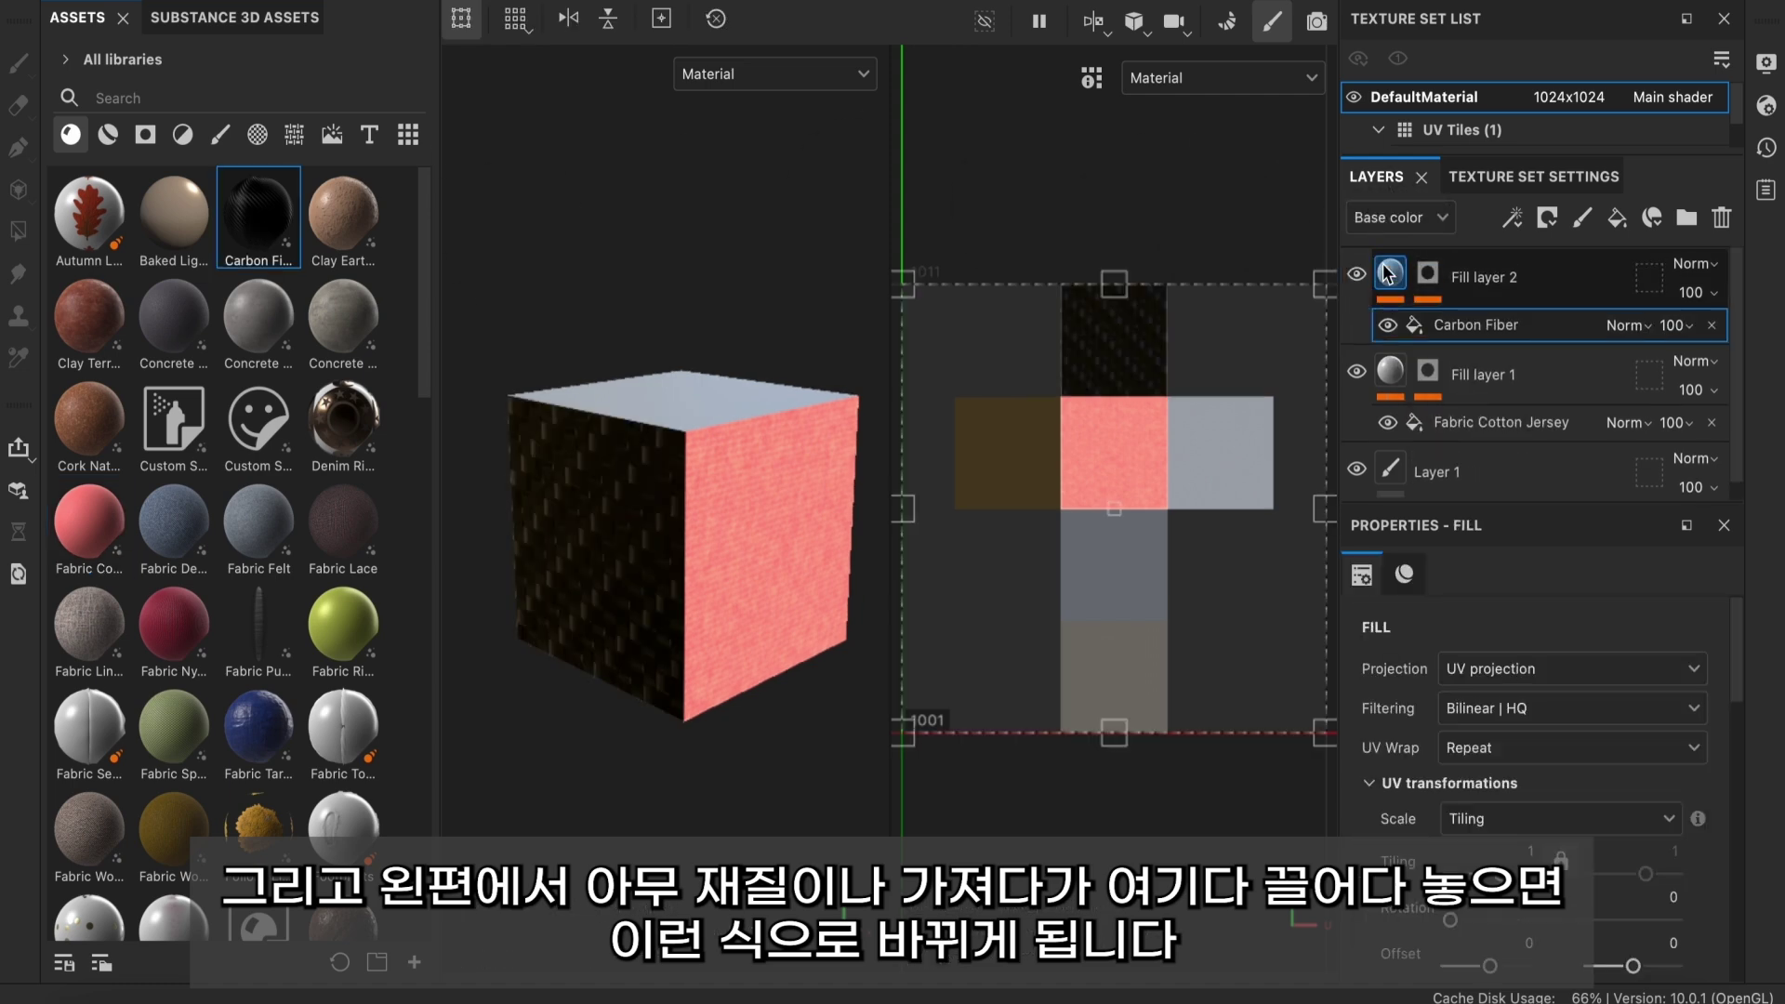
- Undo the Carbon Fiber material and set Fill layer 2's base colour to plain FF0000 red
{"action": "key", "text": "ctrl+z"}
{"action": "left_click", "coordinate": [1526, 647]}
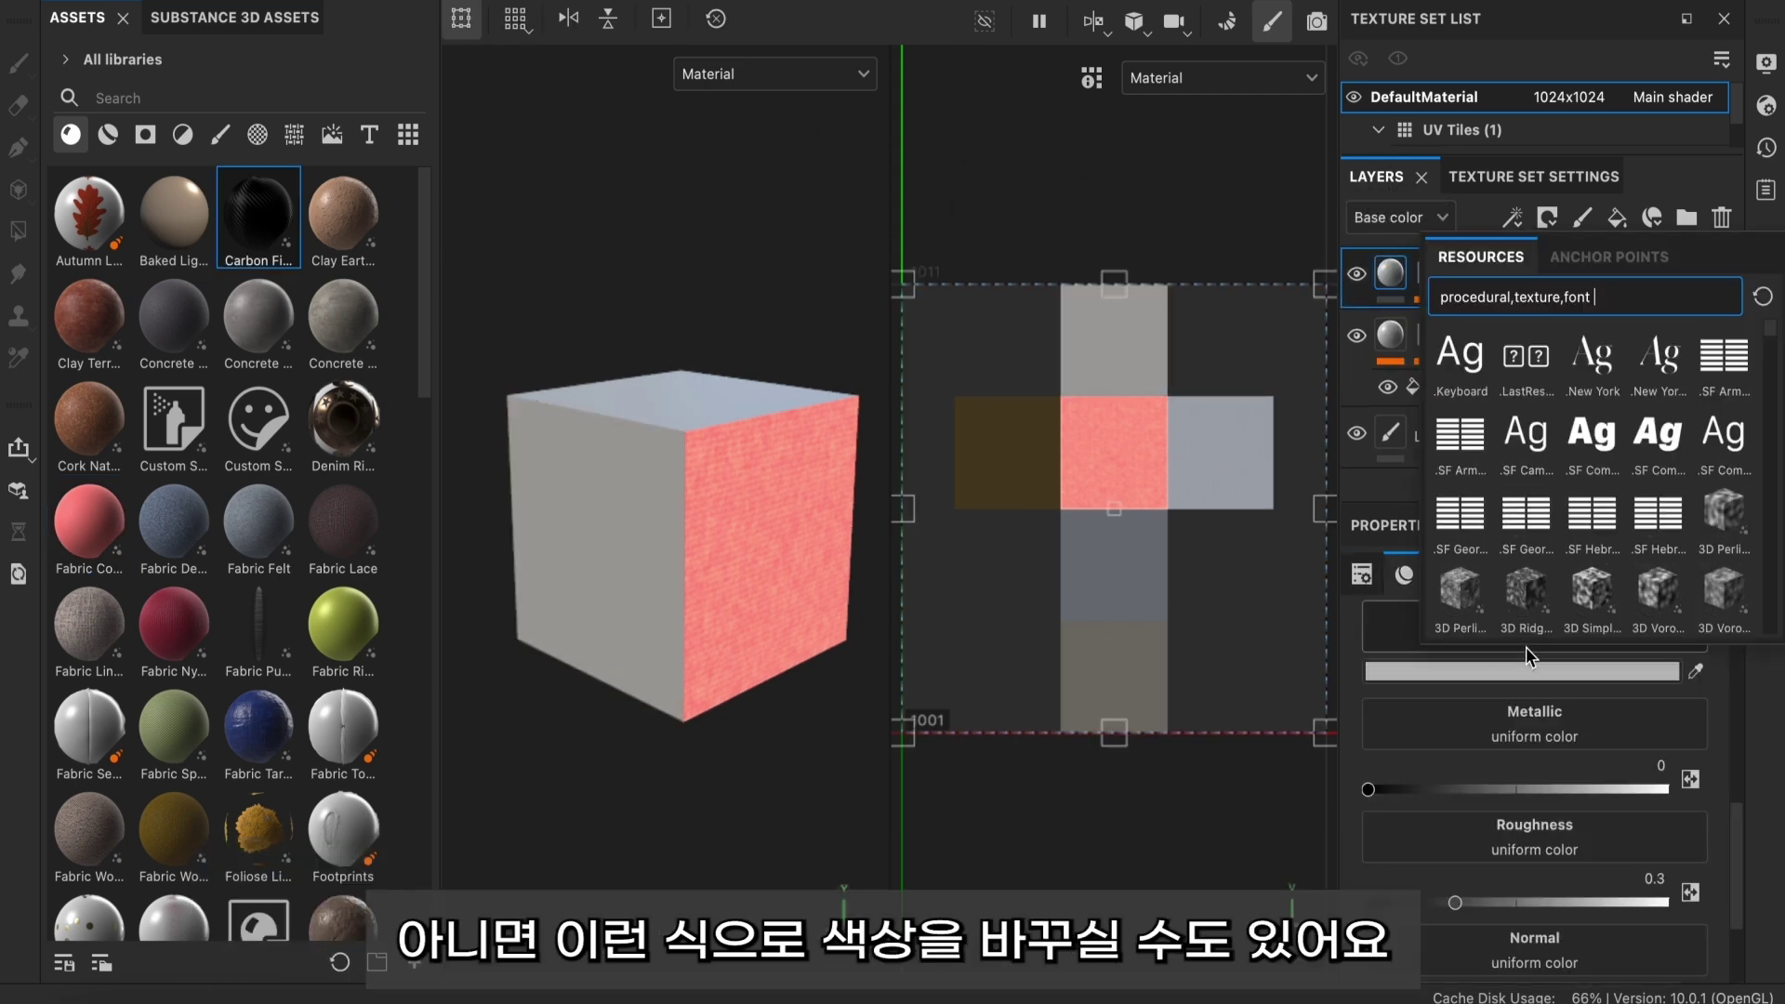
{"action": "left_click", "coordinate": [1533, 673]}
{"action": "left_click_drag", "start_coordinate": [1339, 446], "coordinate": [1473, 303]}
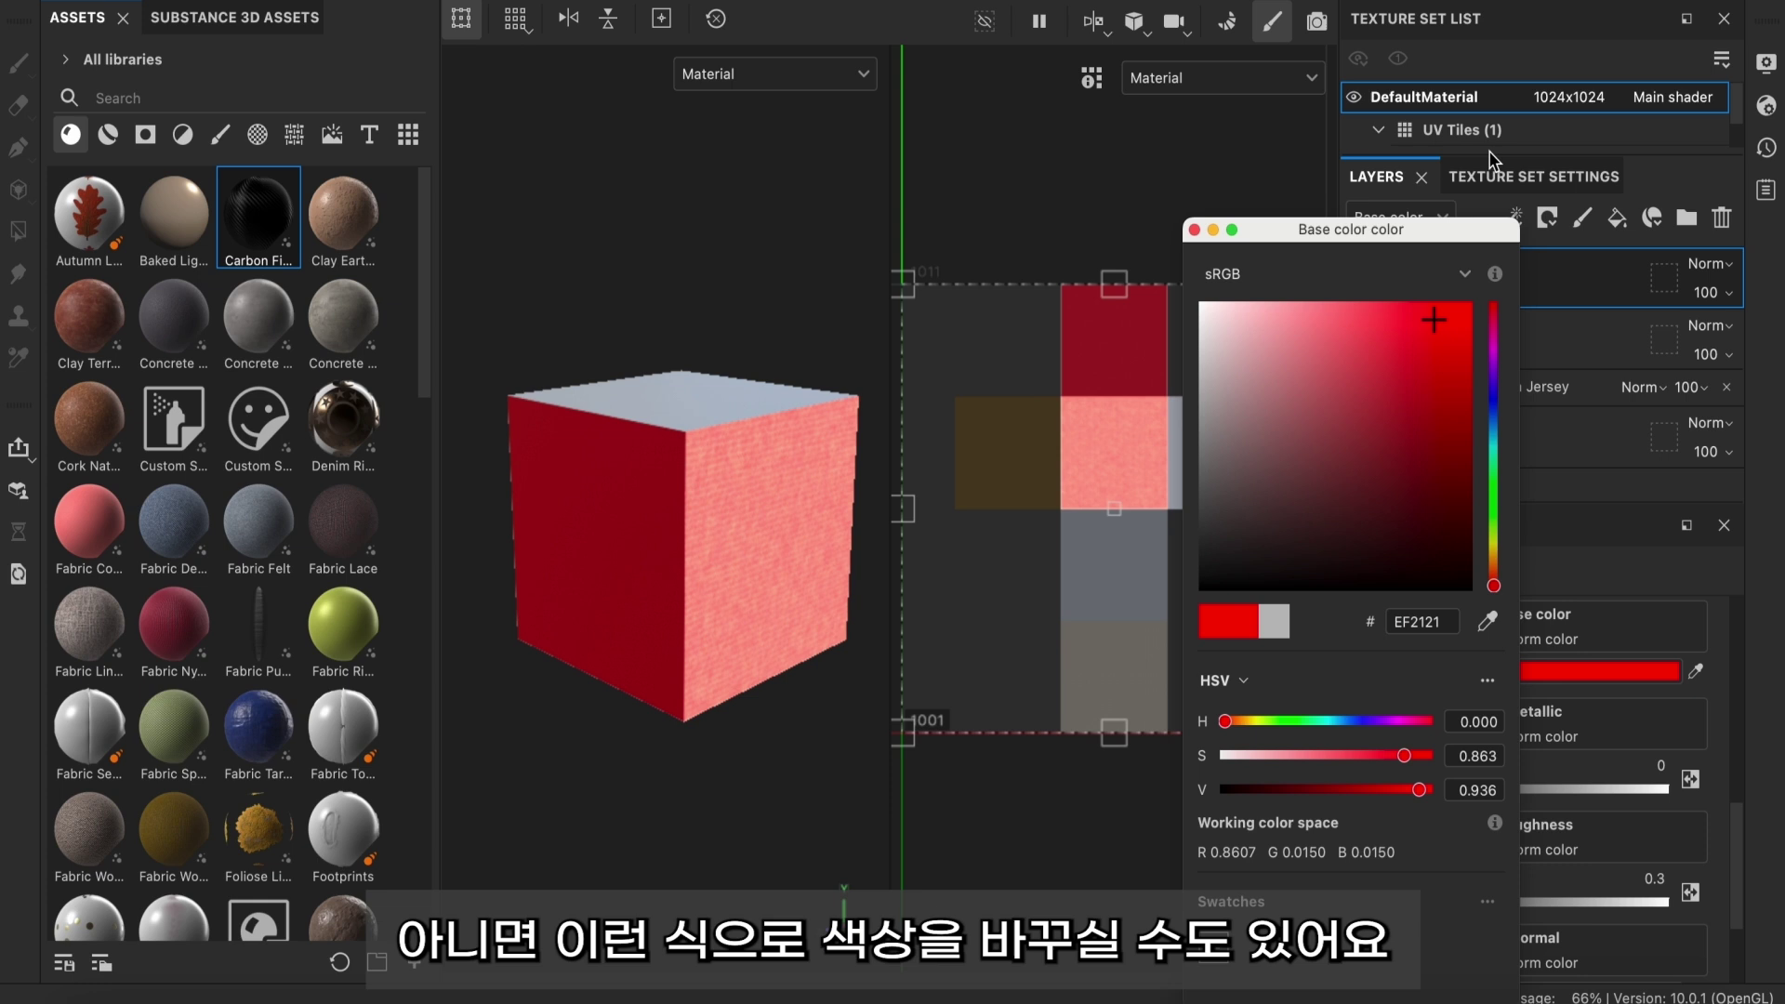
{"action": "left_click", "coordinate": [1195, 229]}
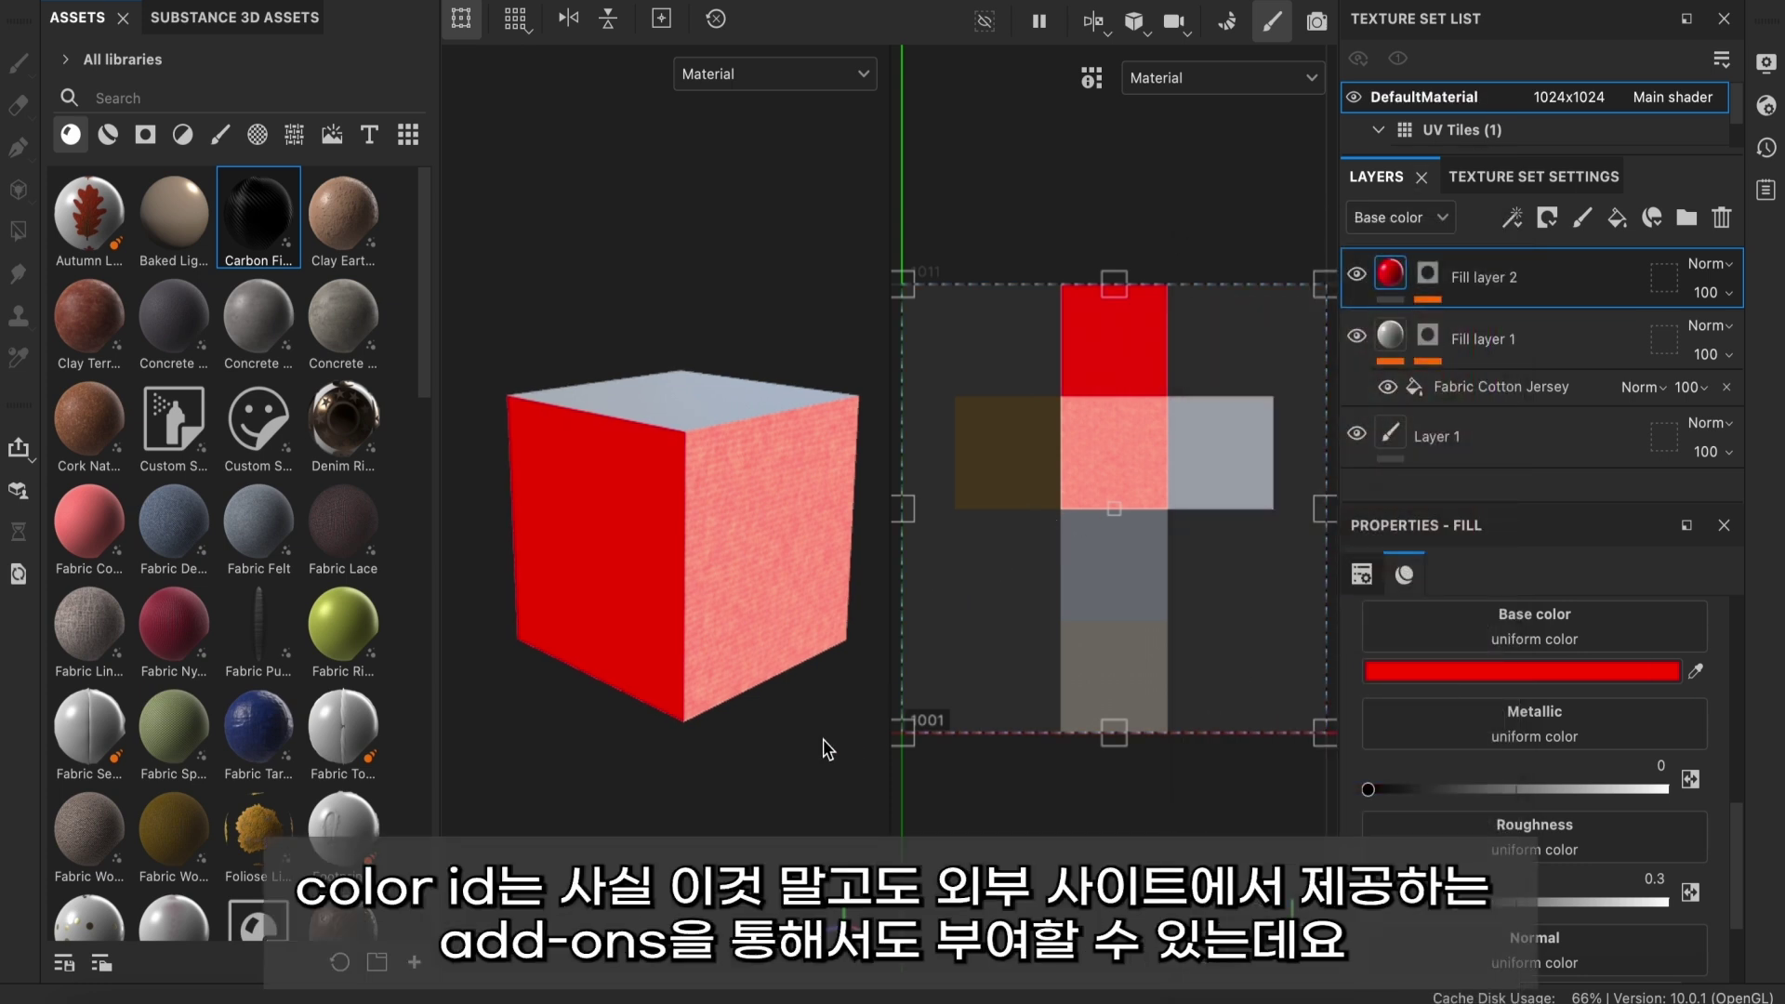